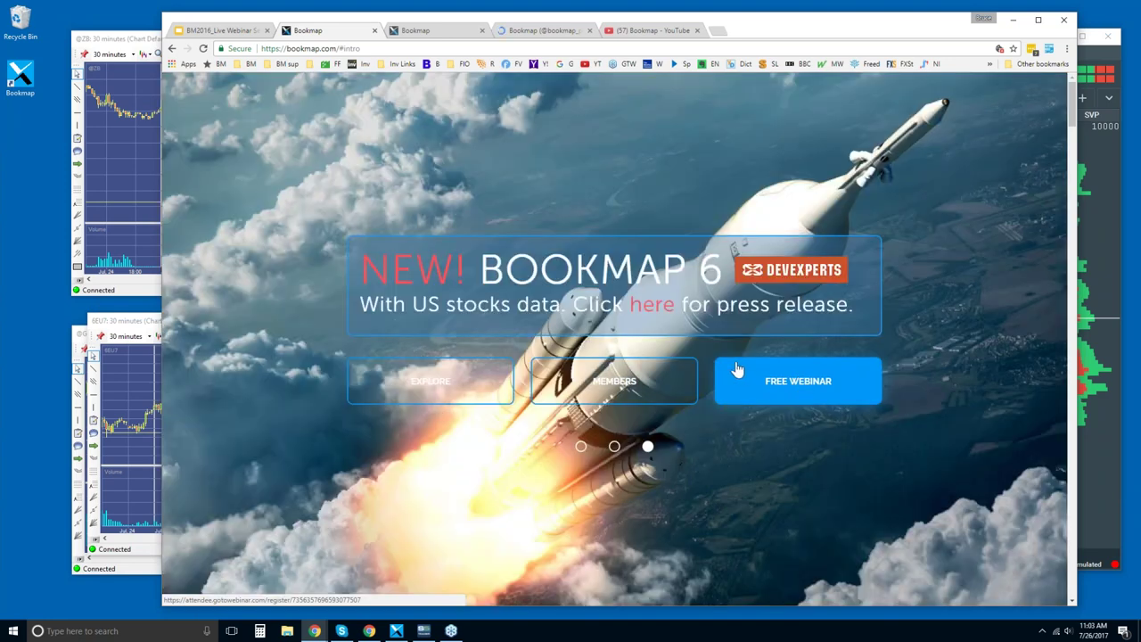
- Move past the bookmap.com hero banner with EXPLORE, then jump to the PRICING plans
click(466, 375)
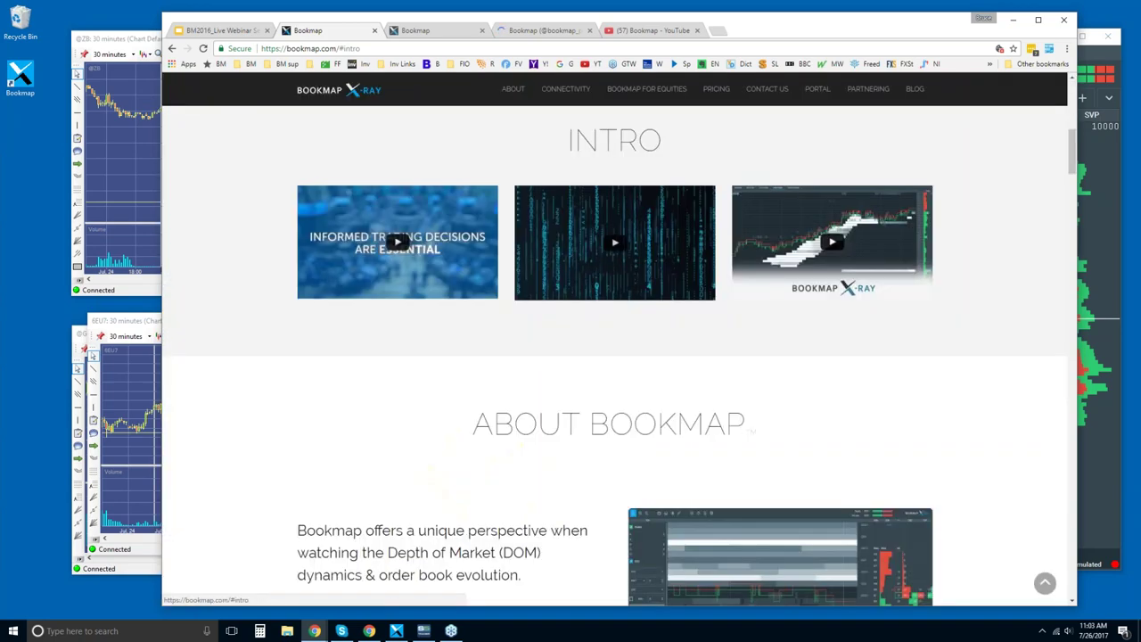
click(716, 90)
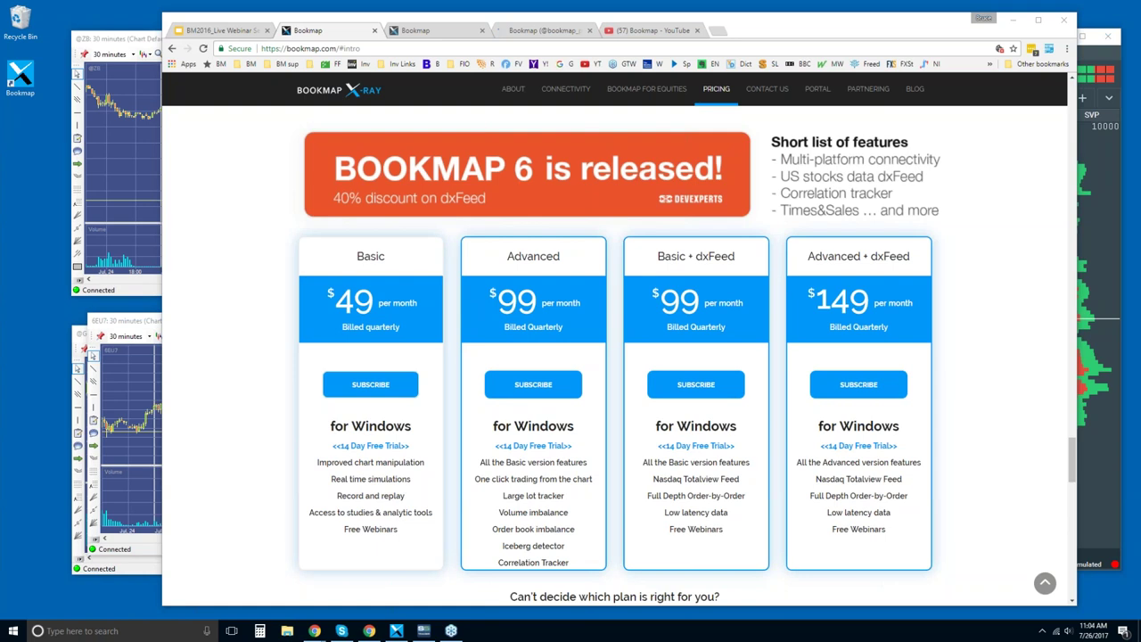
drag(474, 479, 569, 562)
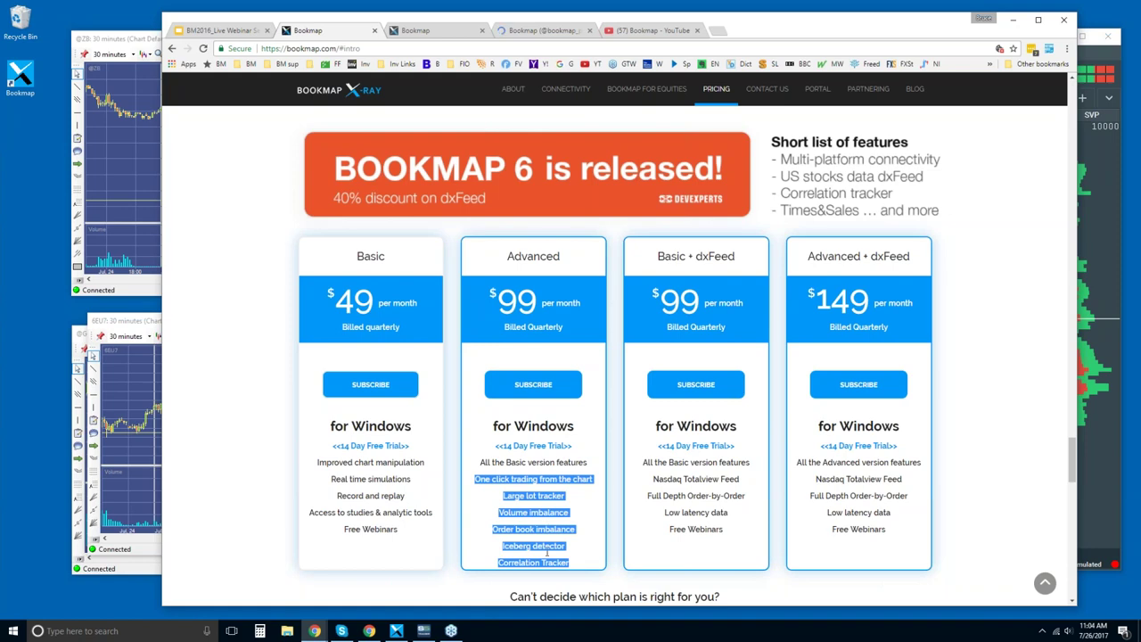
click(561, 515)
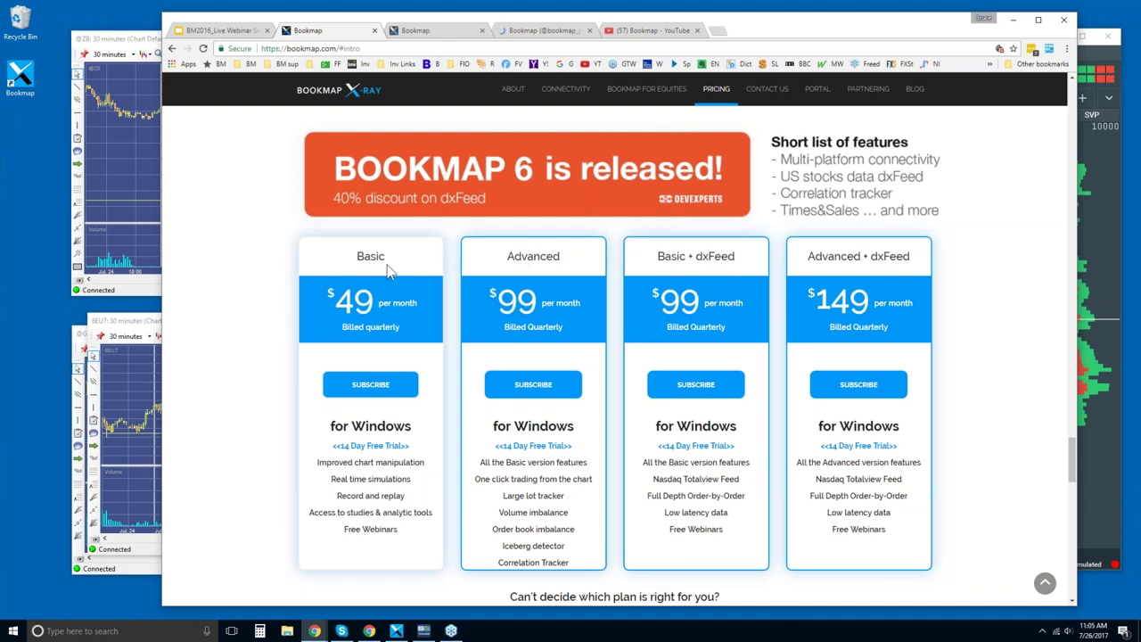
- Browse the portal's Features and Education videos, peek at Order Flow snippets, then bring up YouTube
click(418, 30)
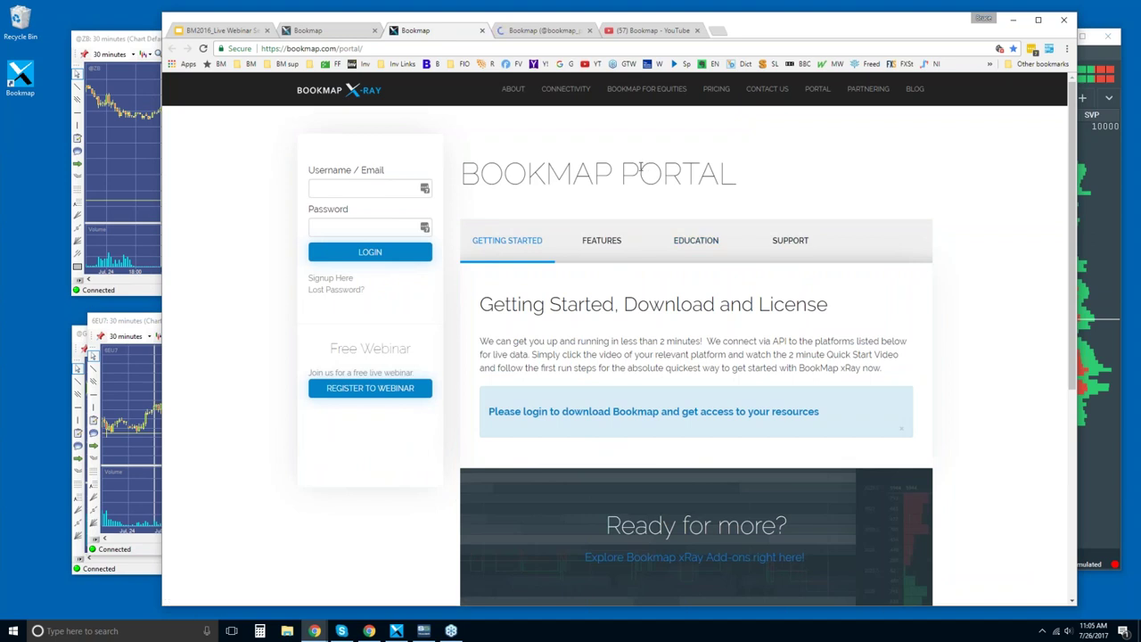
click(601, 243)
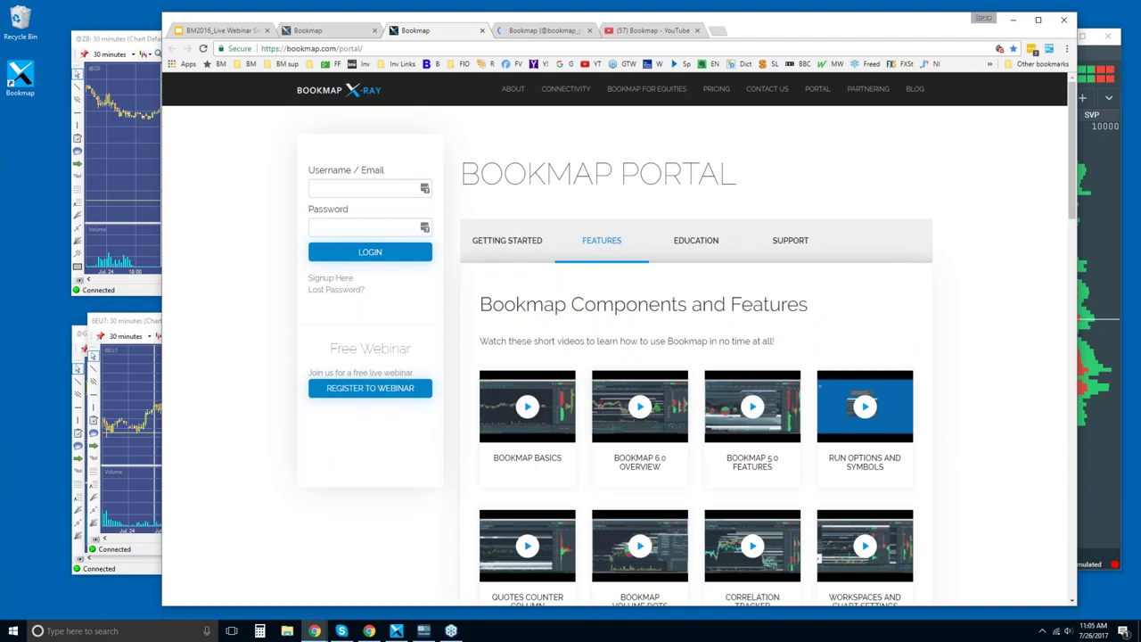
click(695, 243)
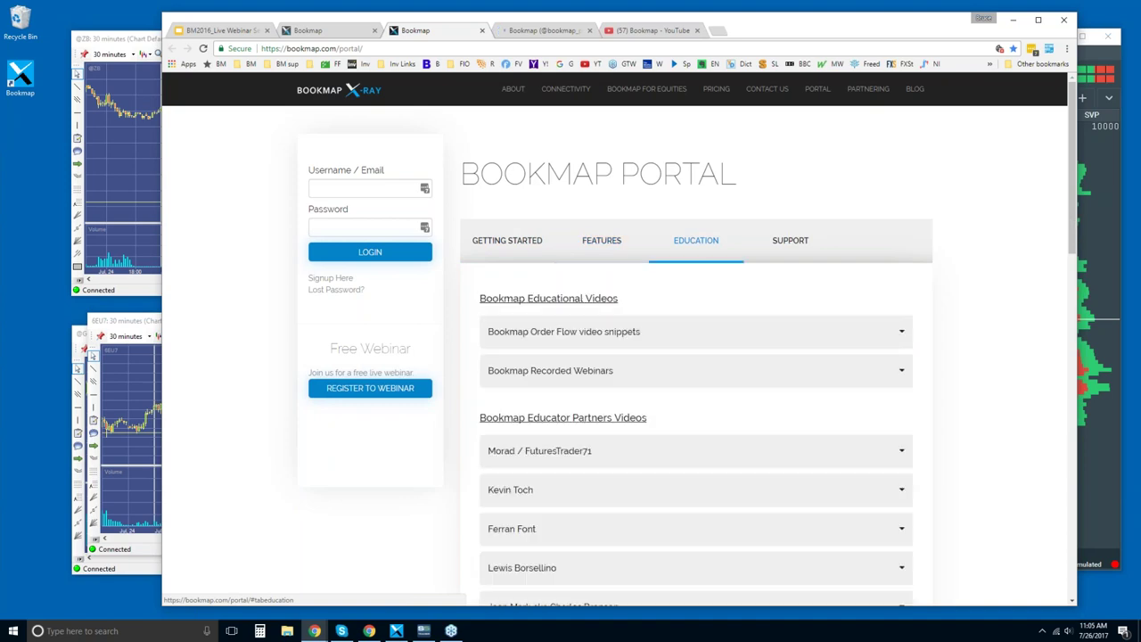
click(597, 336)
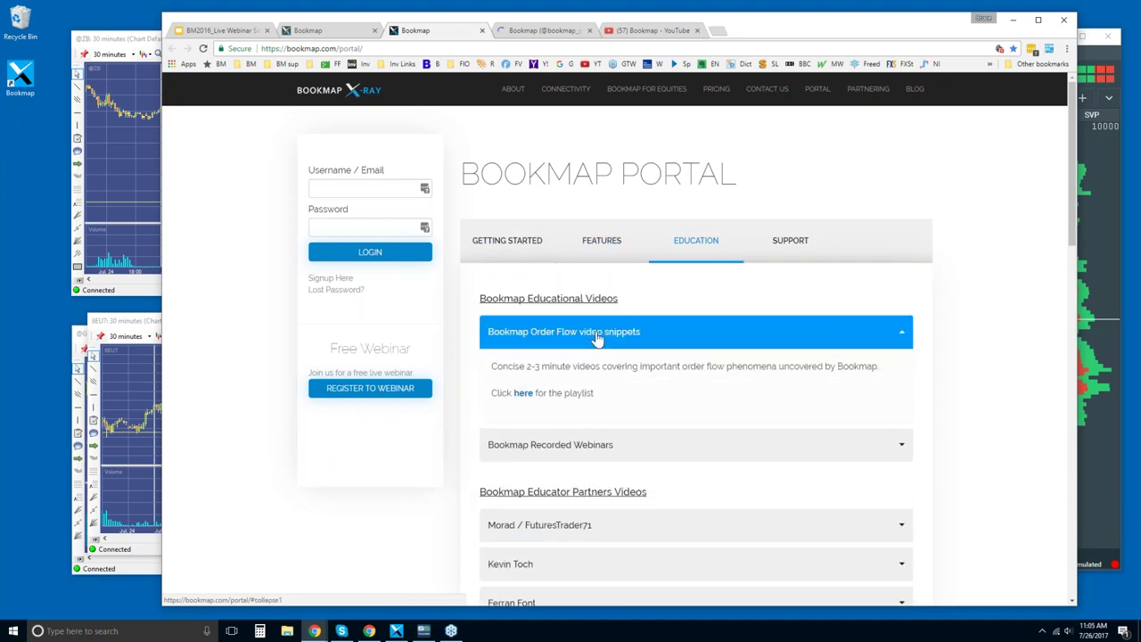
click(597, 337)
click(635, 32)
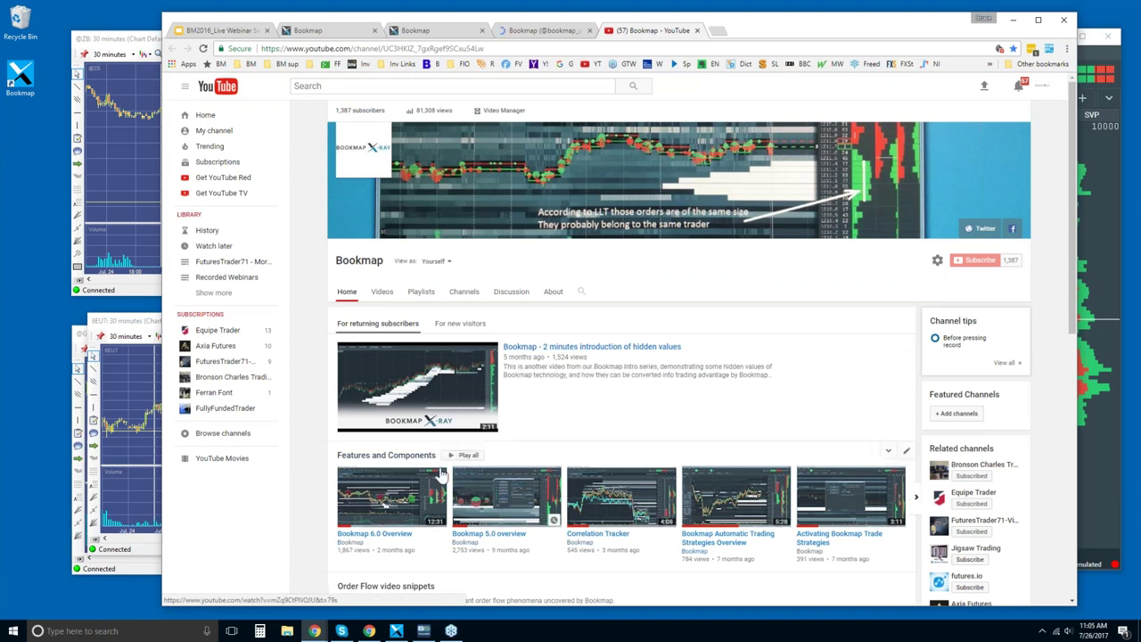
- Scroll through the Bookmap YouTube channel's shelves and back to the top, then switch to Twitter
scroll(429, 393, down, 3)
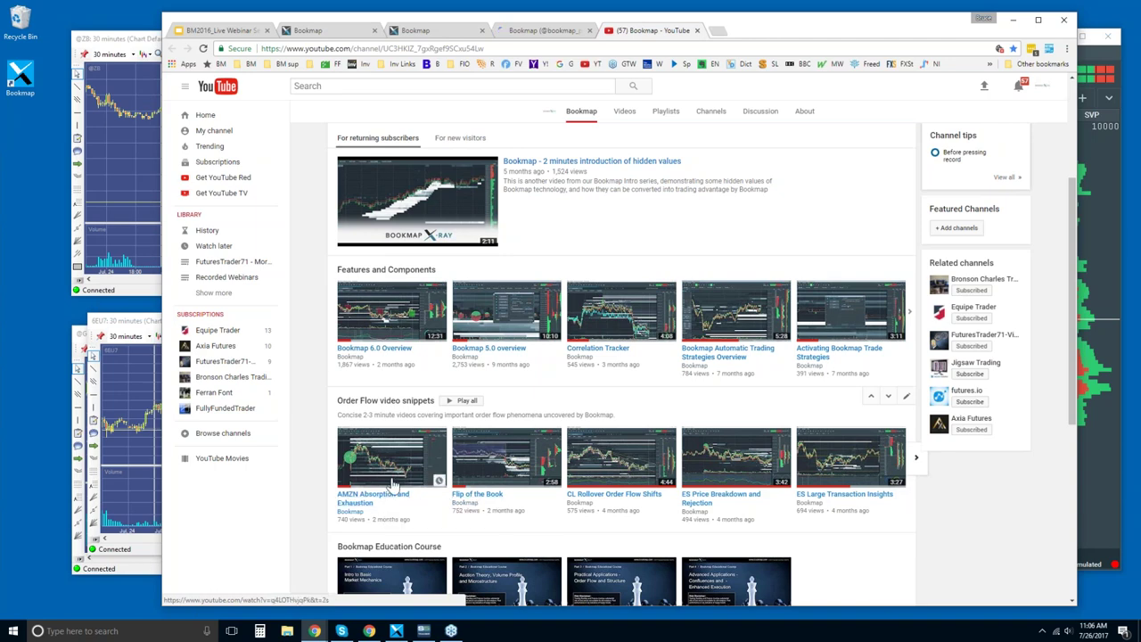
scroll(384, 303, down, 1)
scroll(384, 301, down, 3)
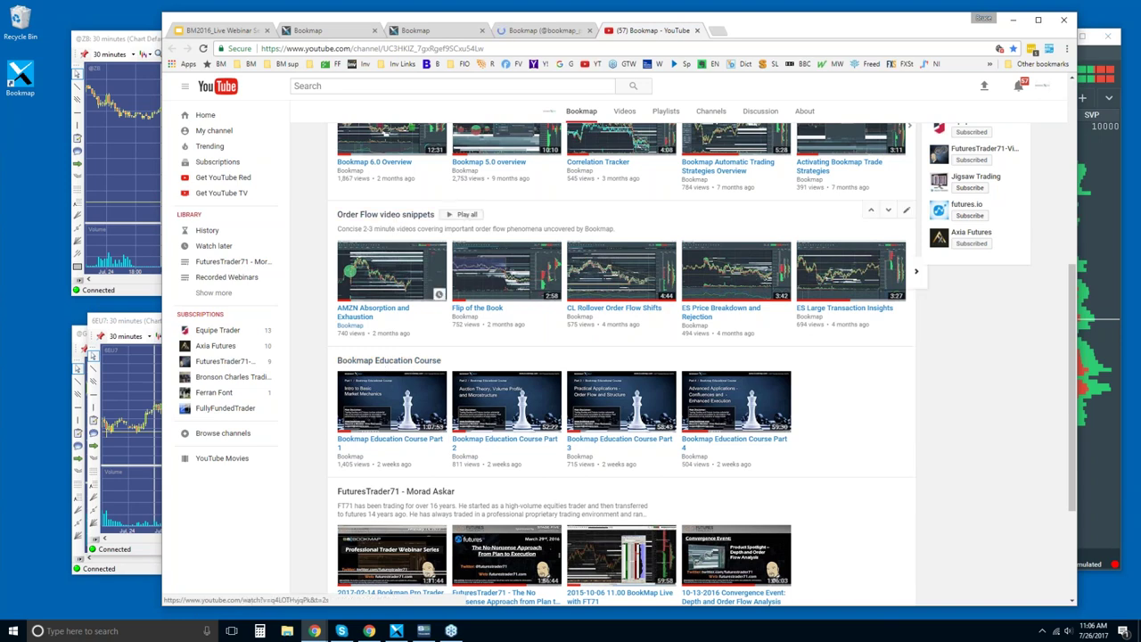
scroll(380, 399, down, 2)
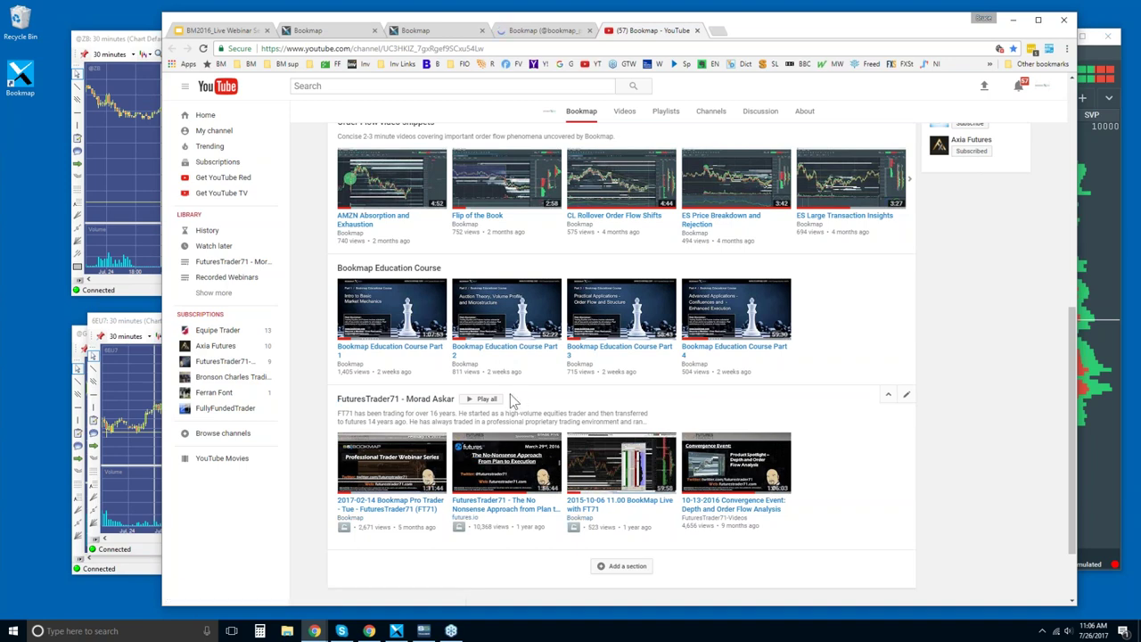
scroll(558, 389, up, 5)
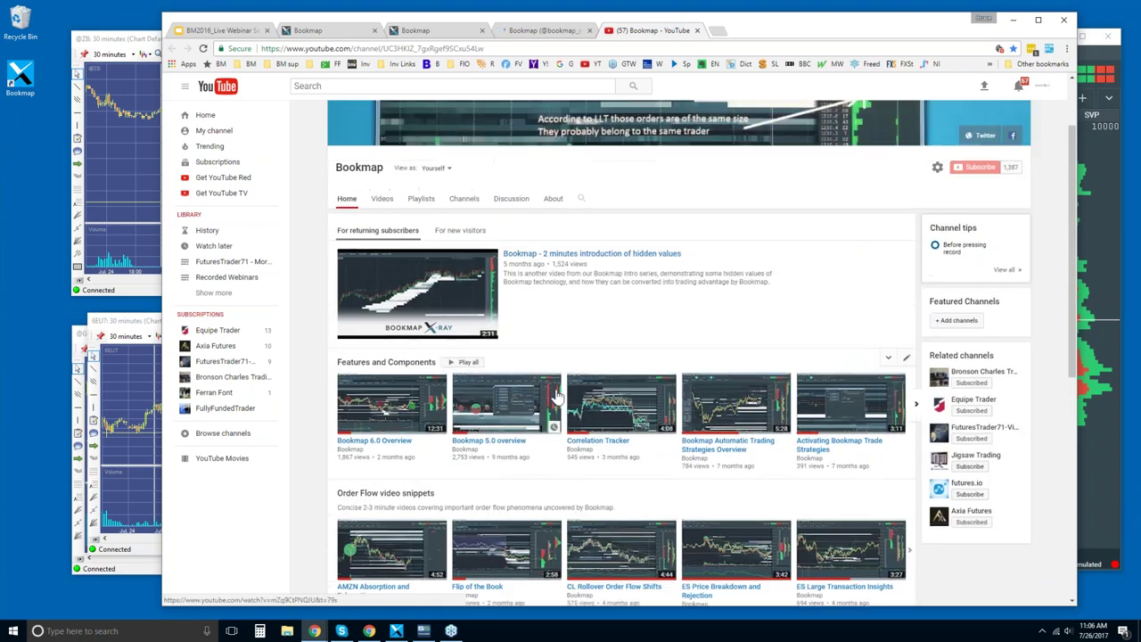
scroll(554, 392, up, 2)
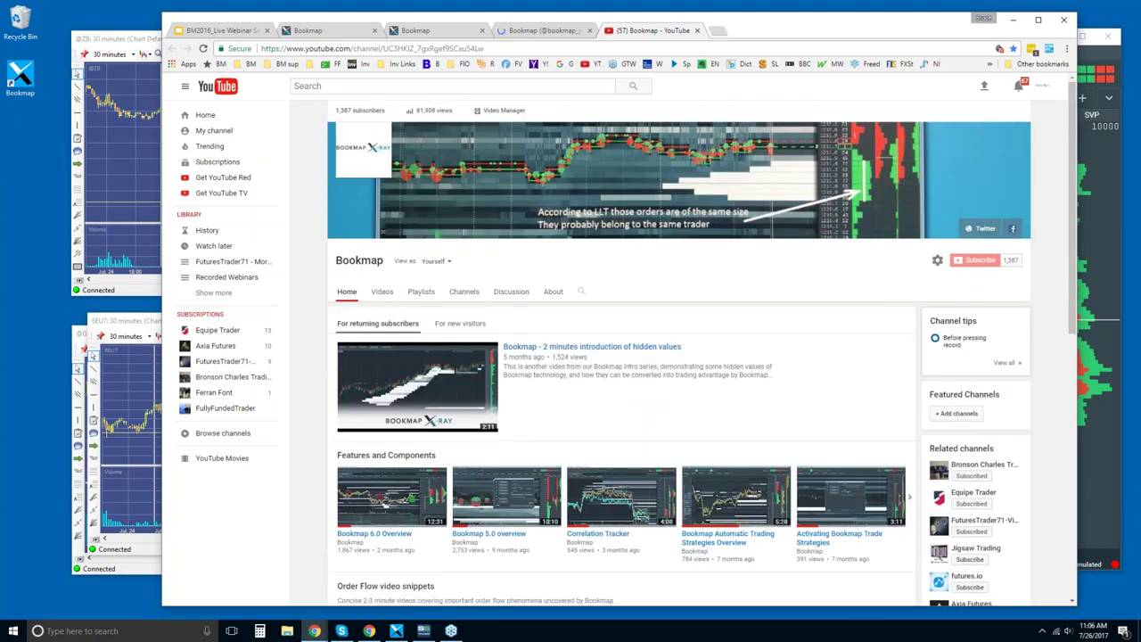
click(546, 32)
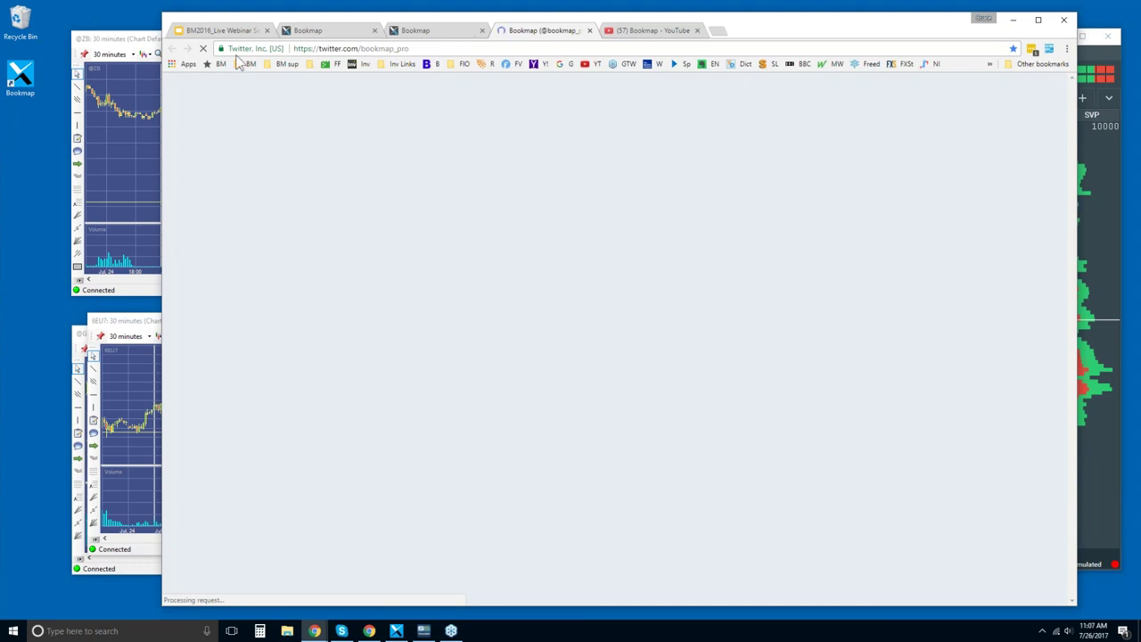
- Reload the Bookmap Twitter profile from its address, then return to the bookmap.com pricing page
click(395, 49)
key(Return)
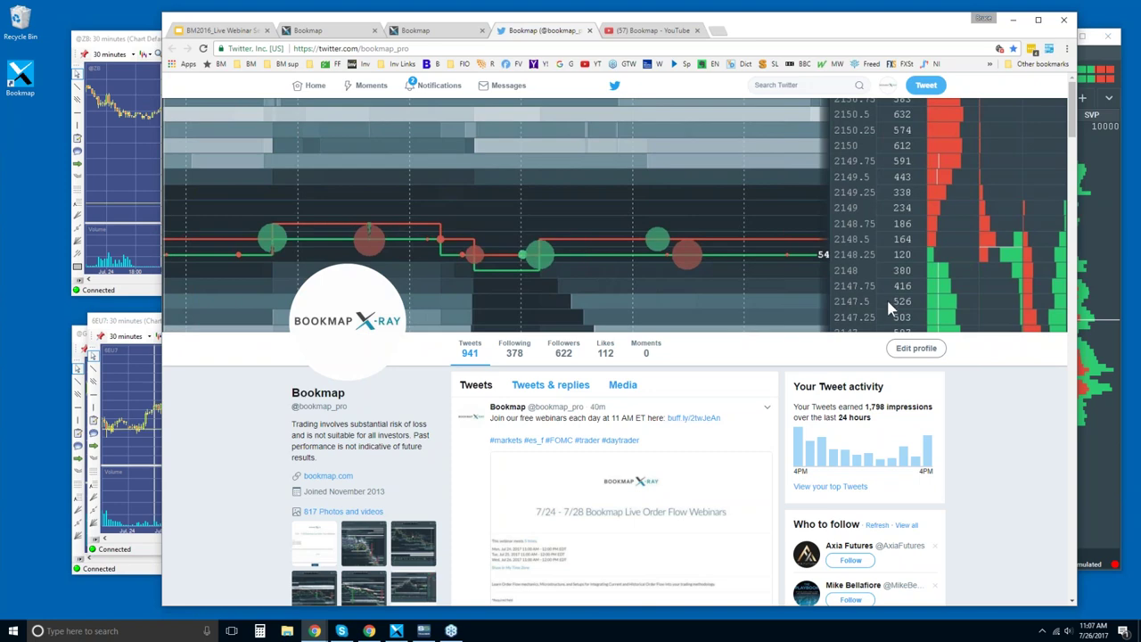
click(337, 33)
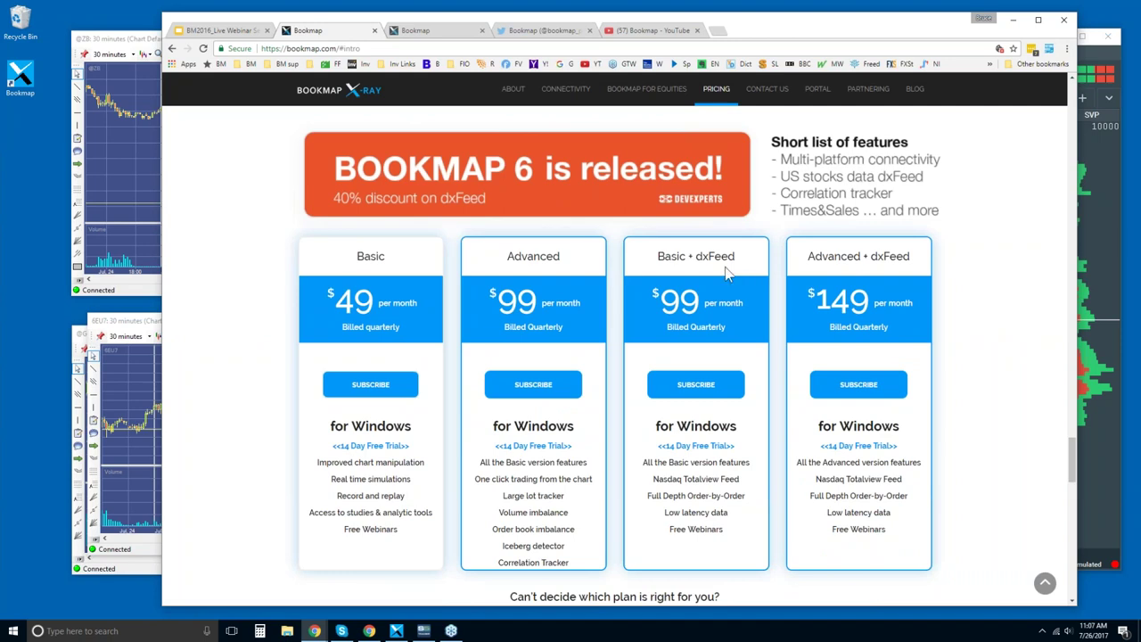
- Jump to bookmap.com's Connectivity section listing Rithmic, CQG, NinjaTrader and other providers
click(571, 93)
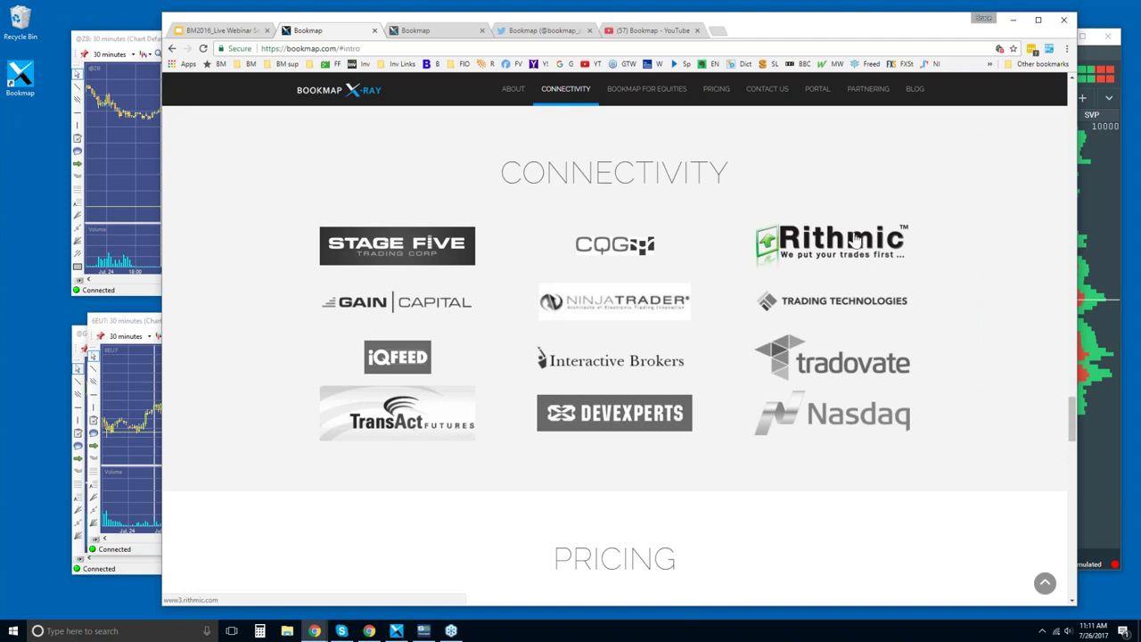
- Maximize the GCLU7 crude oil chart and rescale its price axis to show 47.95
drag(864, 31, 775, 25)
click(1006, 42)
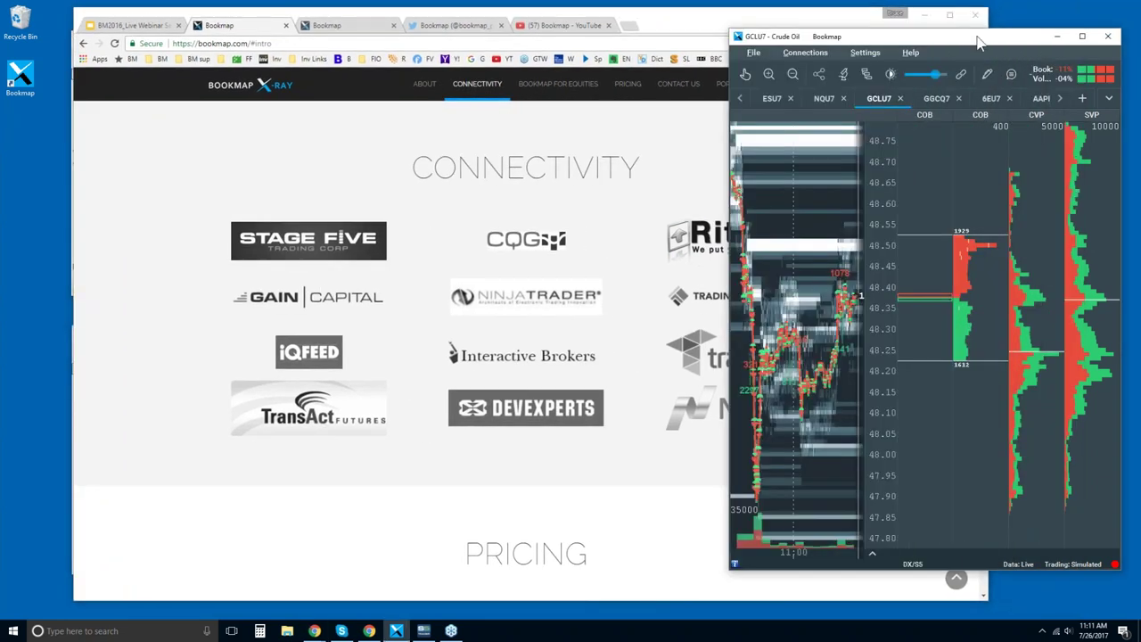
double_click(978, 42)
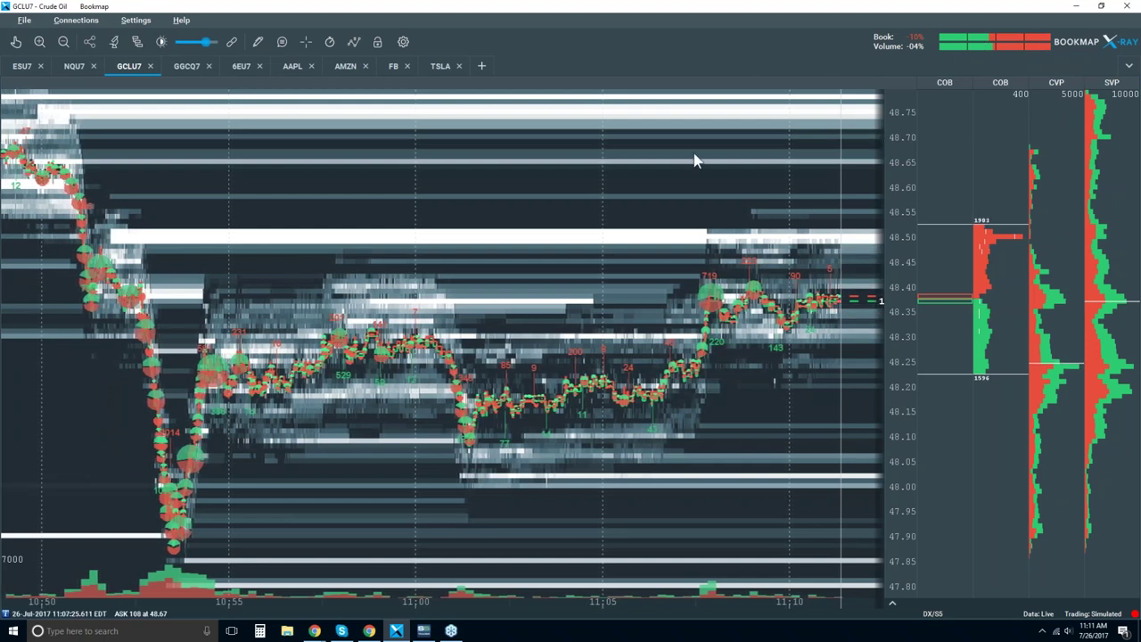
scroll(780, 197, up, 3)
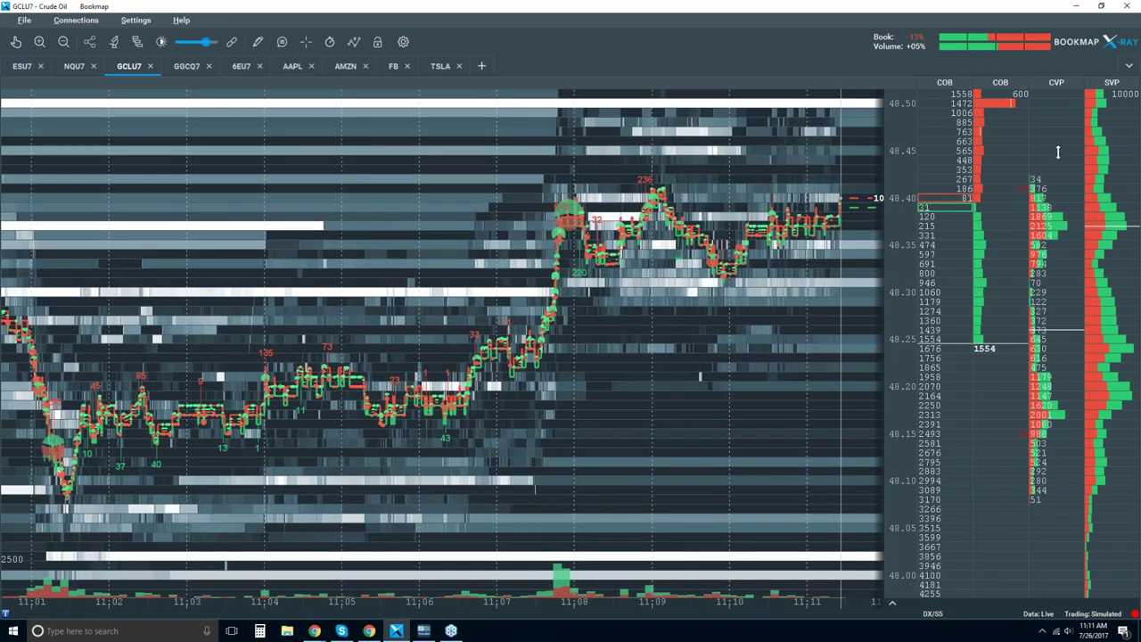
scroll(1058, 153, down, 1)
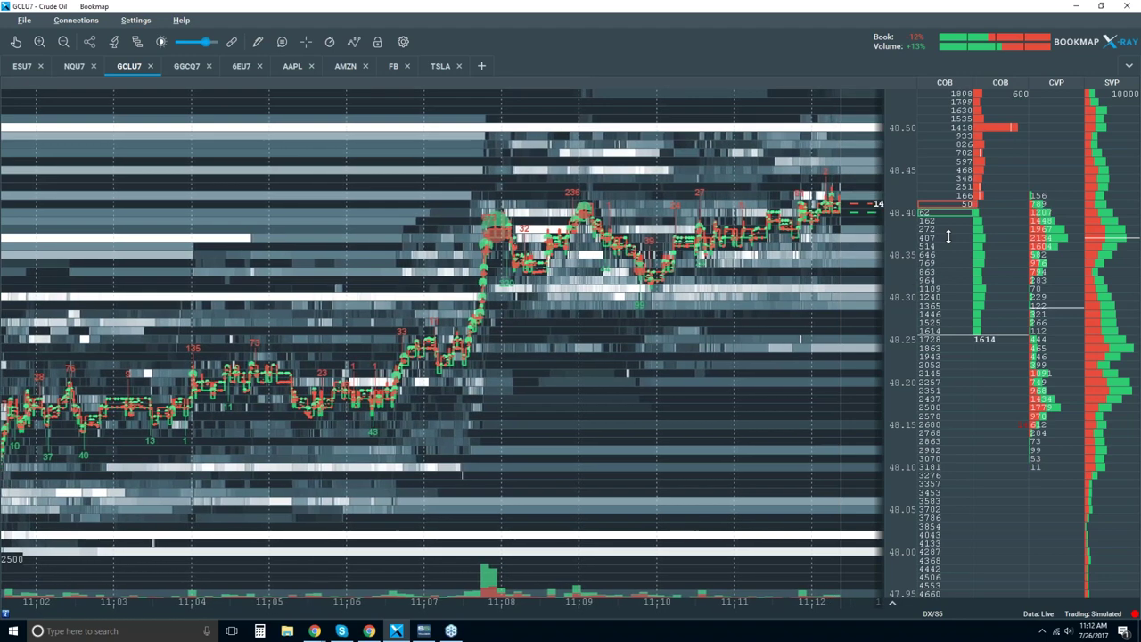
- Stretch and zoom out the GCLU7 chart, then switch to ESU7 zoomed out to about 09:15–11:30
drag(894, 217, 893, 223)
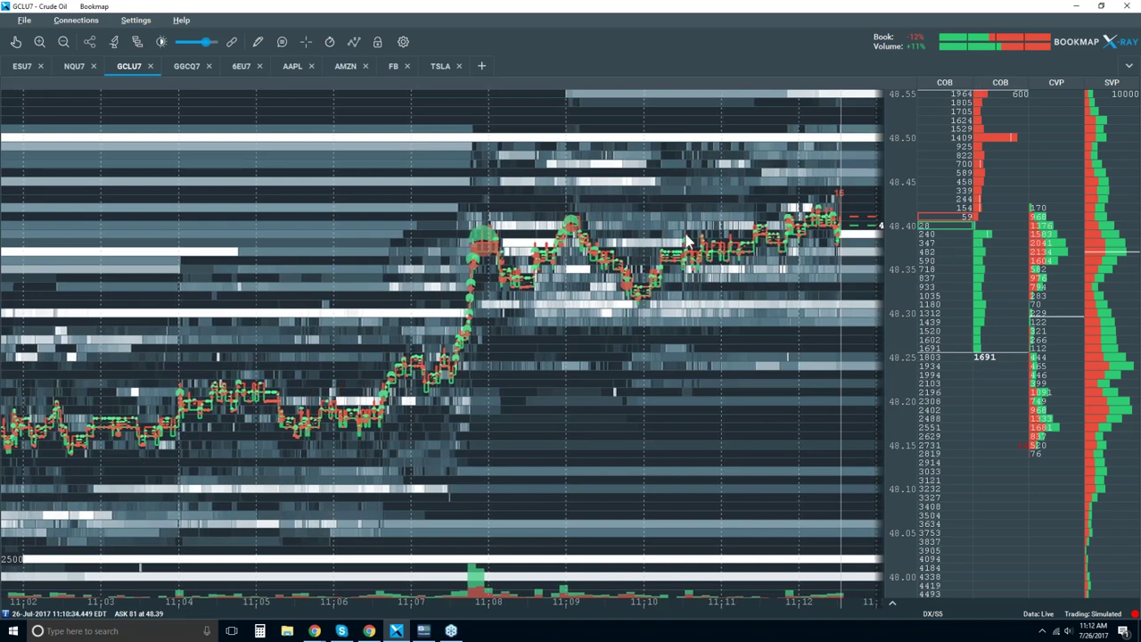
scroll(688, 241, down, 2)
scroll(688, 240, down, 1)
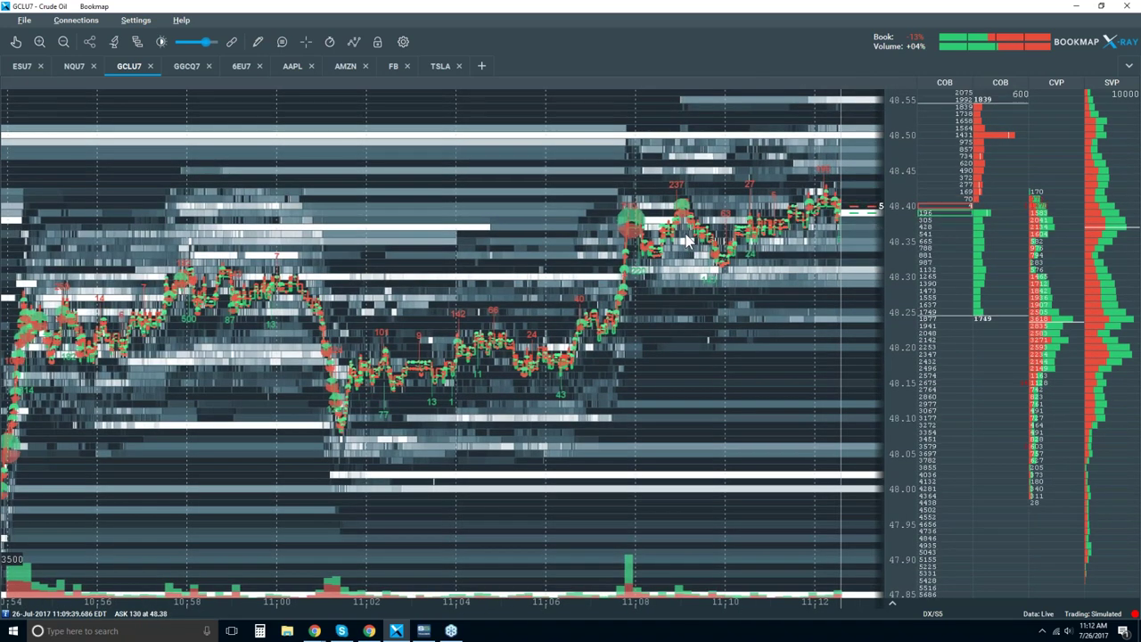
scroll(688, 240, down, 1)
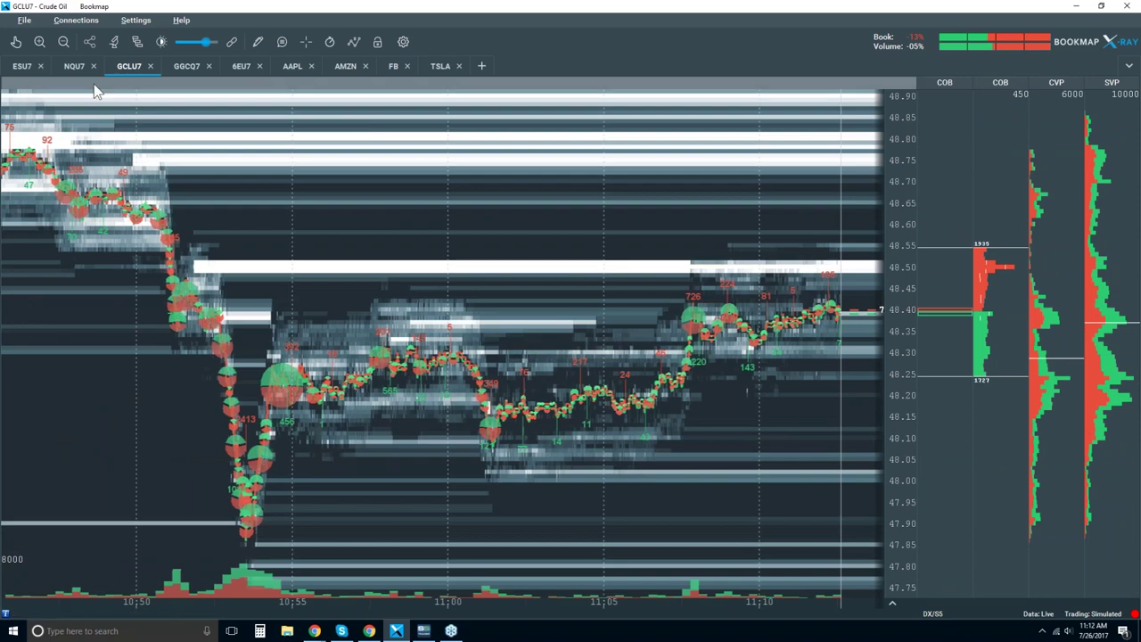
click(21, 69)
scroll(428, 240, down, 1)
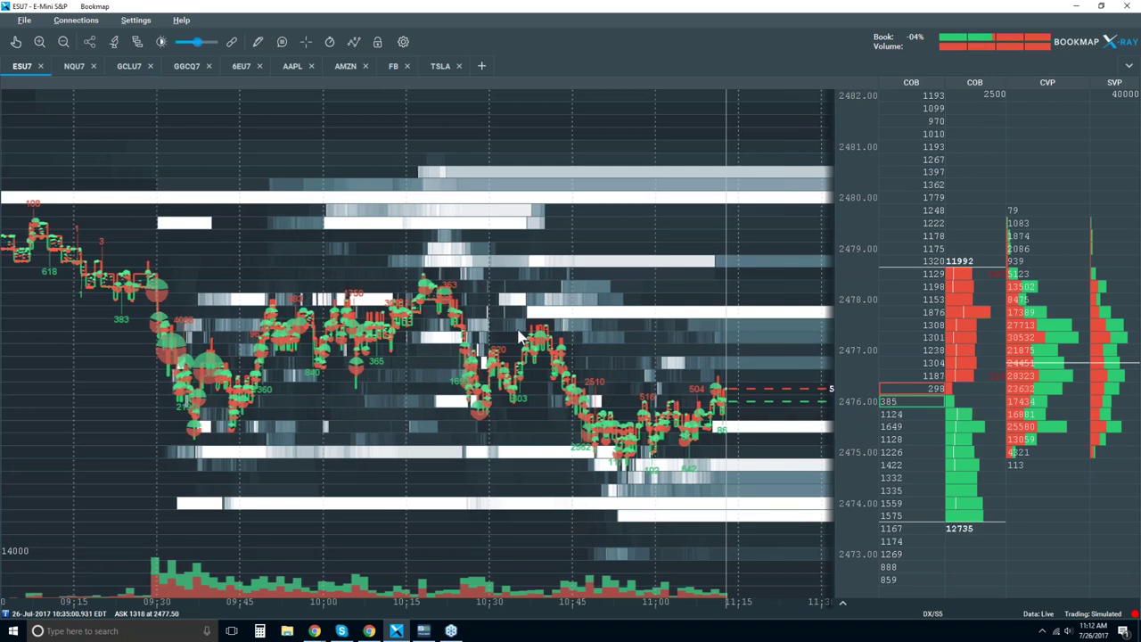
- Switch back to the GCLU7 Crude Oil tab, showing about 48.05–48.55 over 11:03–11:13
click(132, 69)
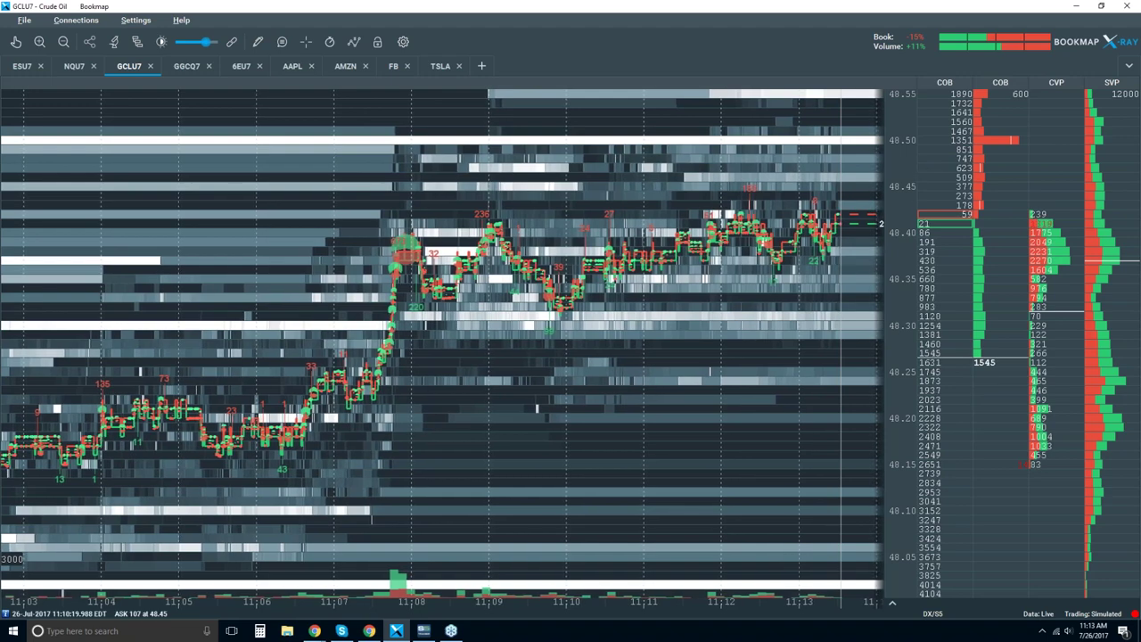
- Zoom the crude oil heatmap out to about 10:50–11:15, then back in to the last quarter hour
scroll(609, 290, down, 2)
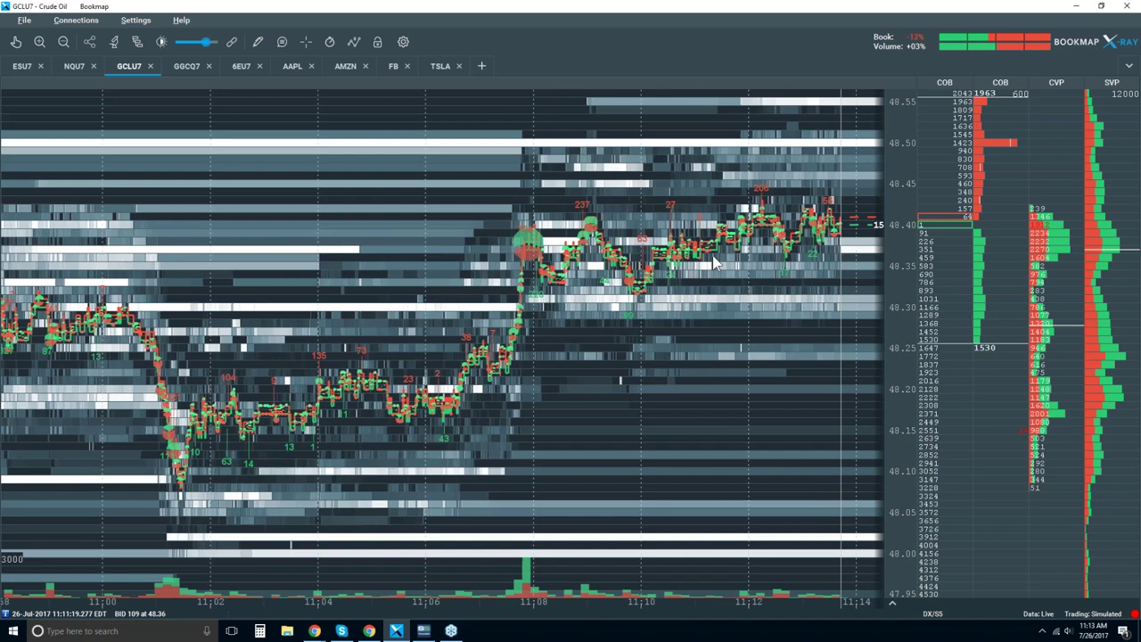
scroll(664, 279, down, 1)
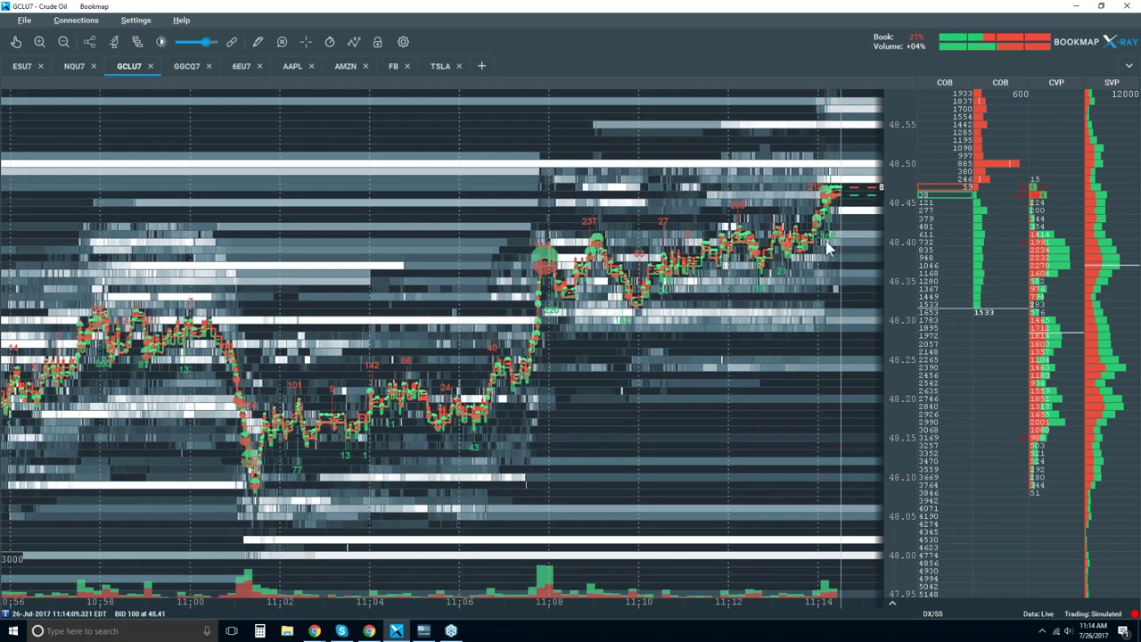
scroll(805, 267, down, 2)
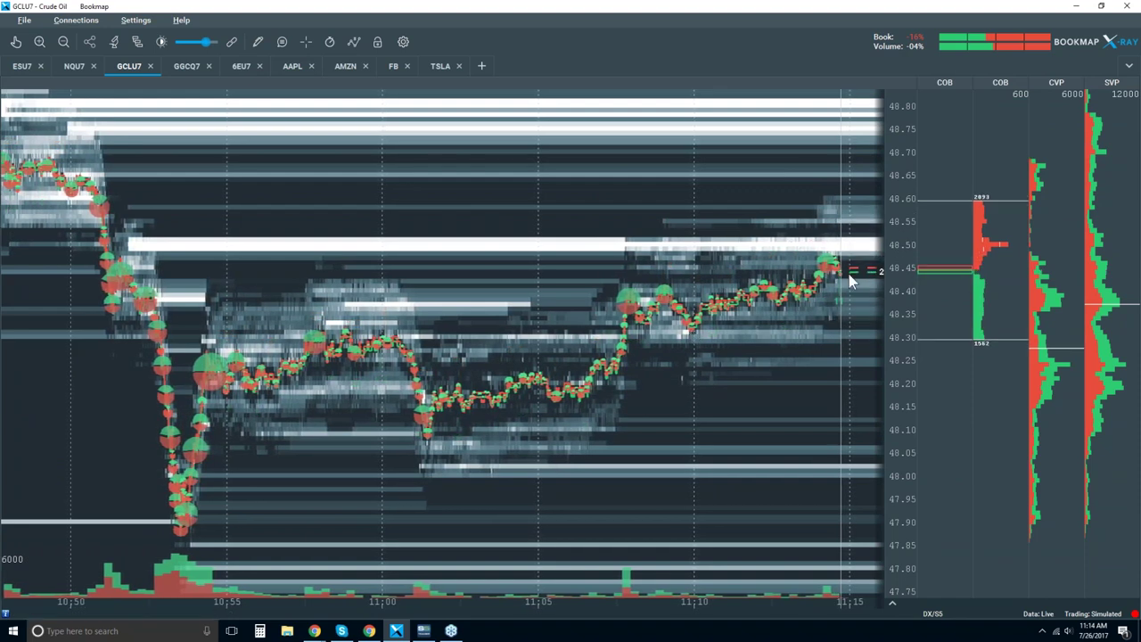
scroll(836, 272, up, 3)
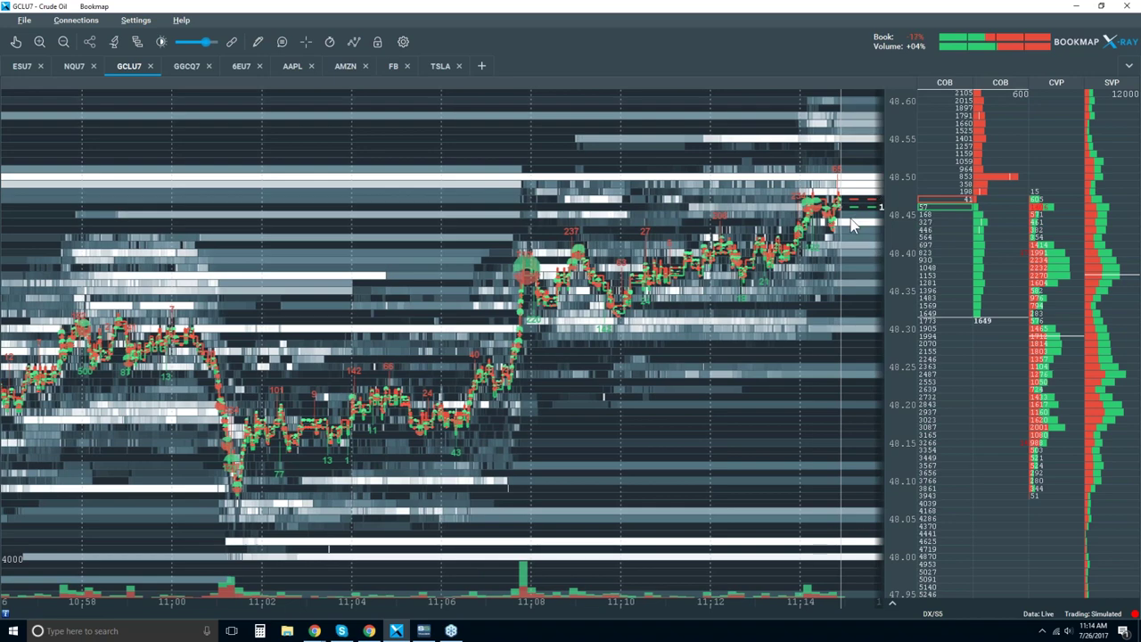
- Turn on Candlestick Bars and set Volume Dots, Best Bid/Ask, Indicators, Heatmap and Extended to Off
click(355, 41)
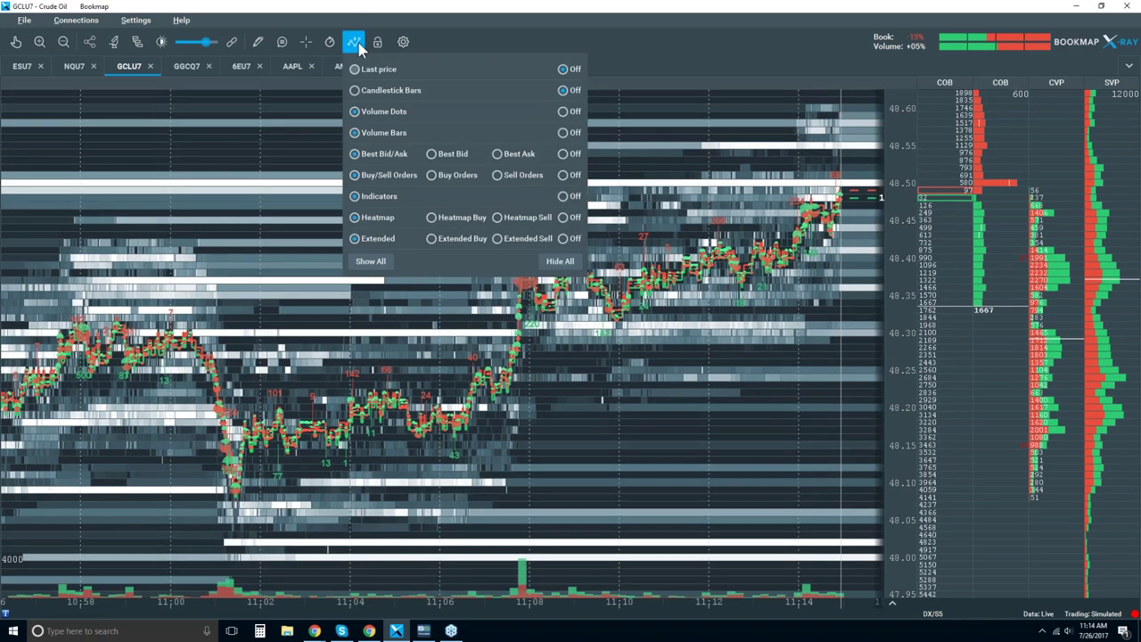
click(355, 90)
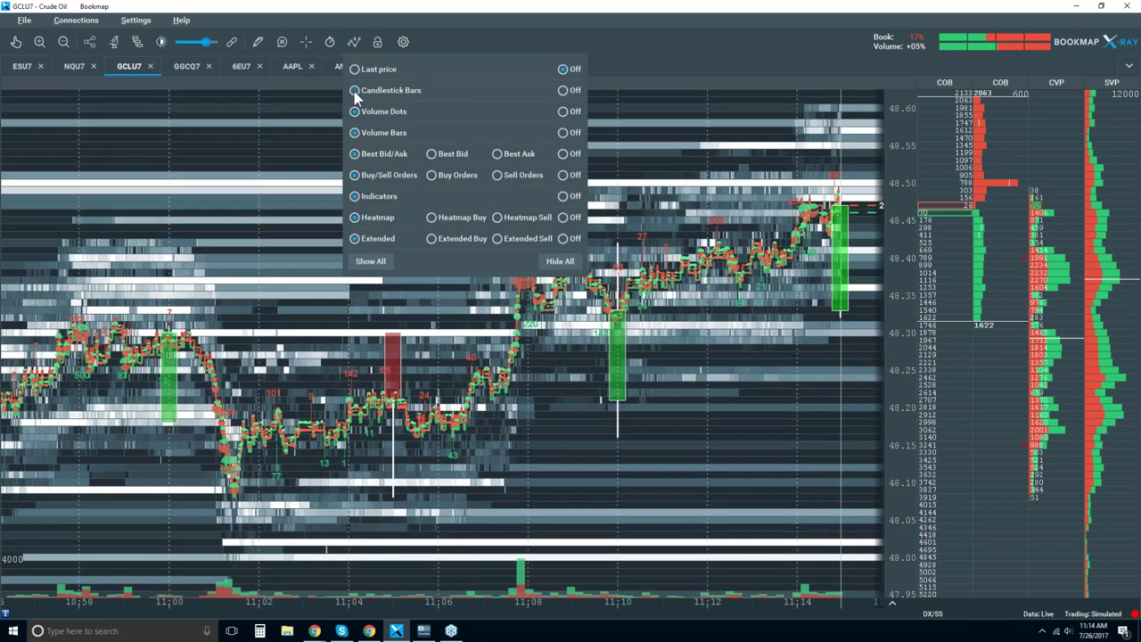
click(562, 112)
click(562, 111)
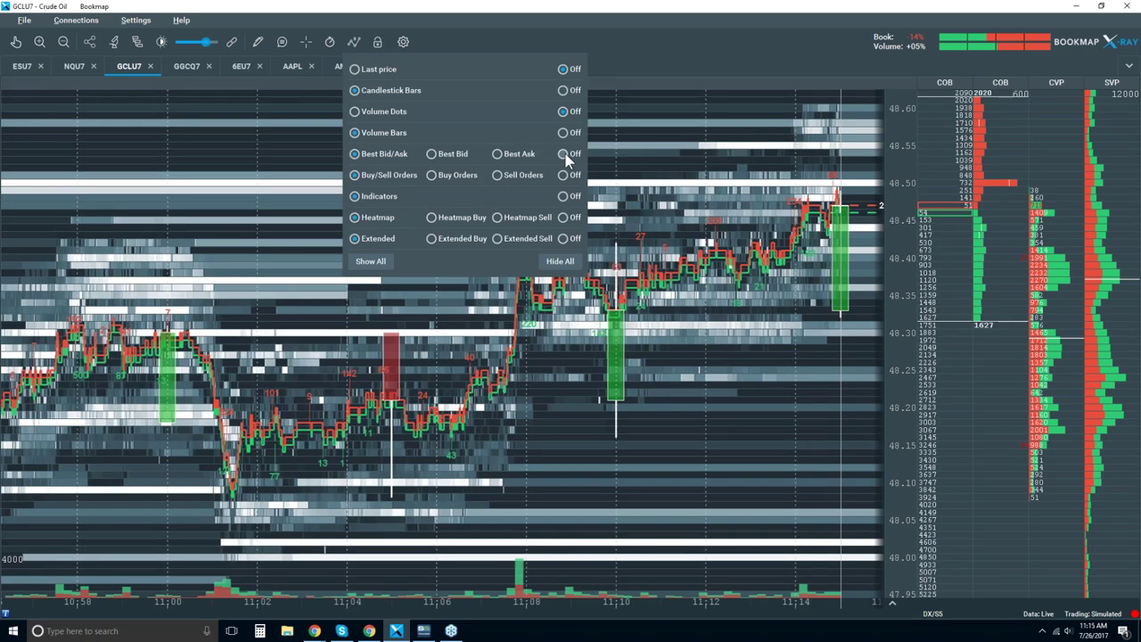
click(564, 153)
click(563, 196)
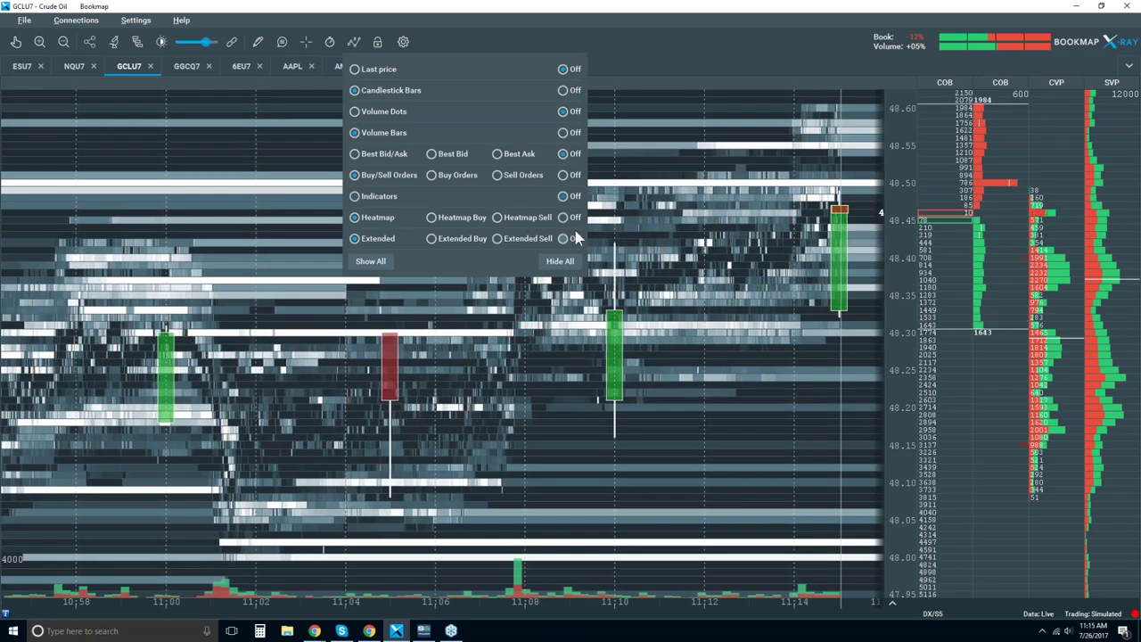
click(563, 217)
click(562, 238)
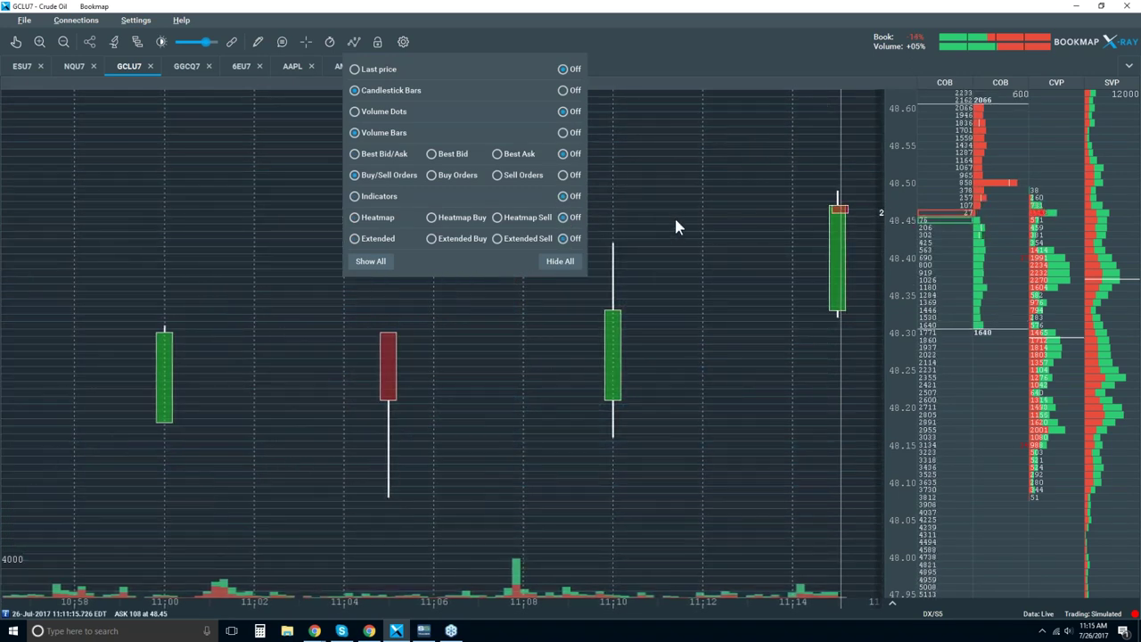
- Zoom the candlestick chart's time axis out to span about 09:15 to 11:15
scroll(676, 182, down, 5)
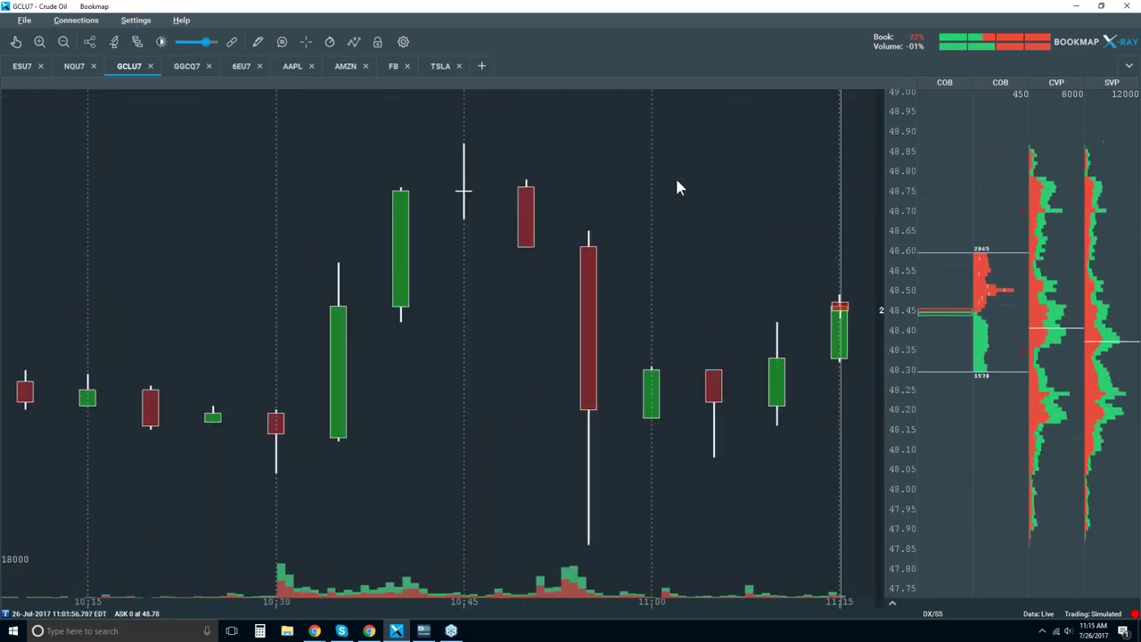
scroll(677, 187, down, 2)
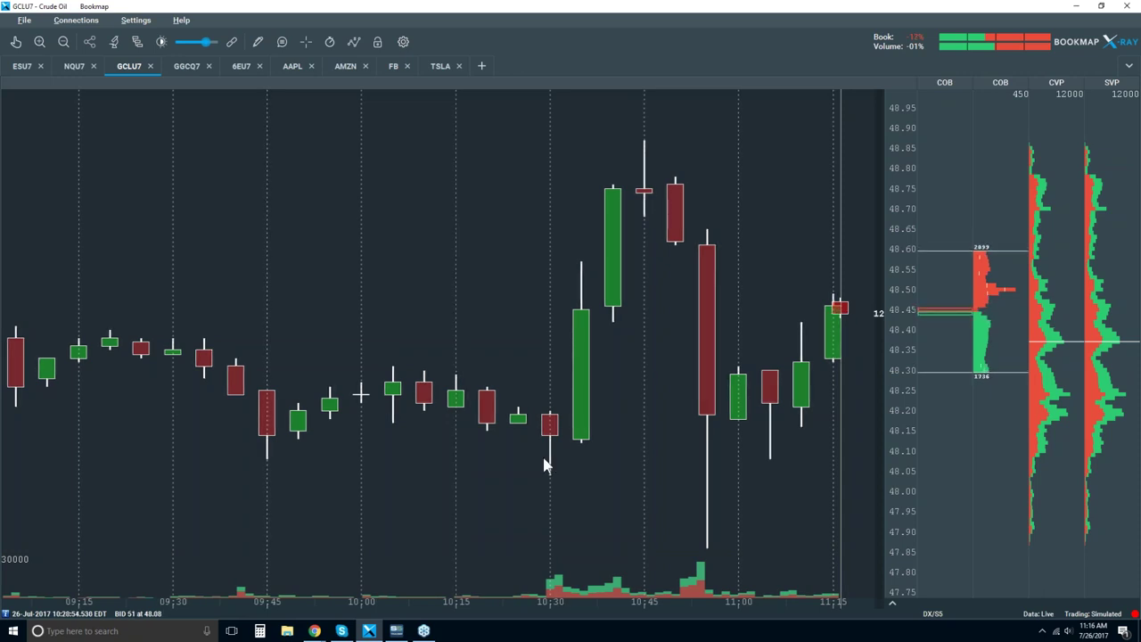
- Turn the best bid/ask lines back on, then enable Volume Dots in the chart layer options
click(353, 45)
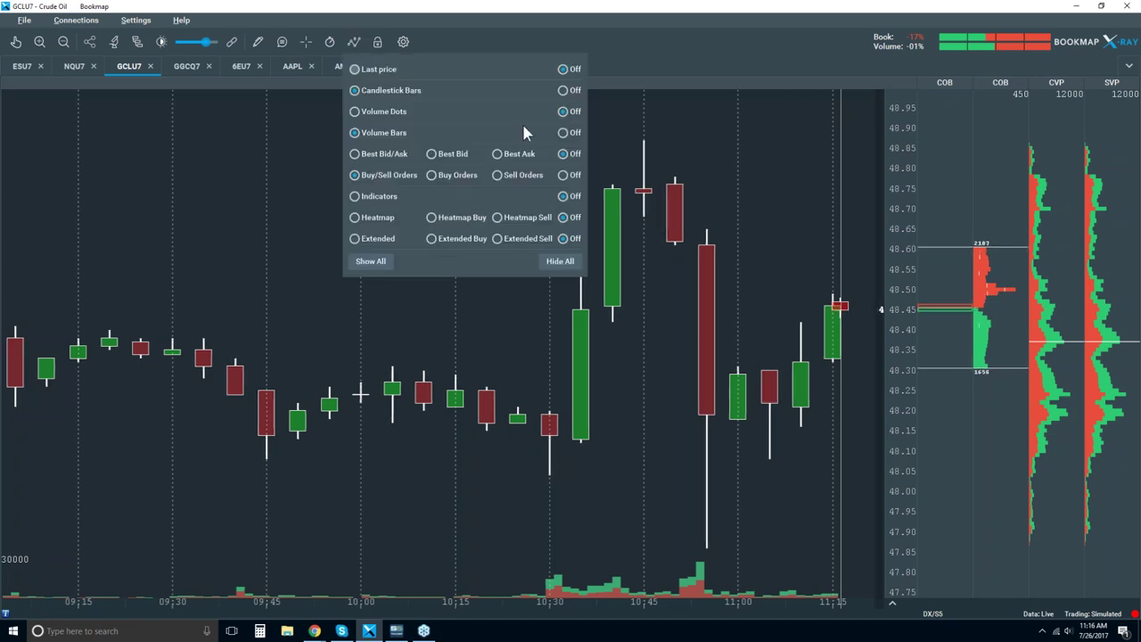
click(374, 158)
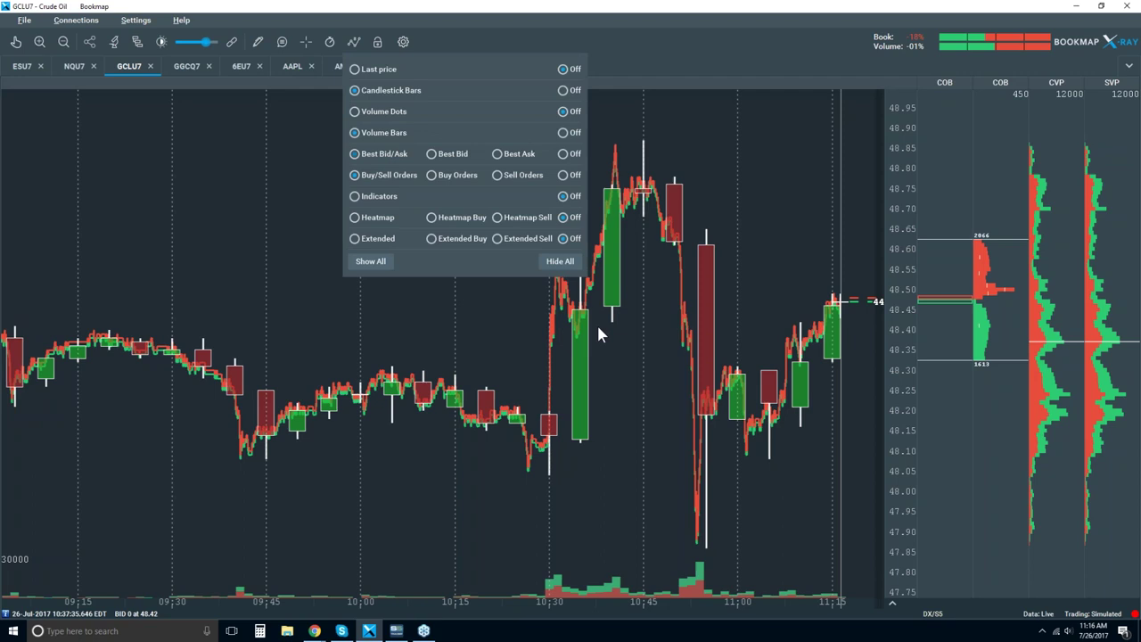
click(634, 366)
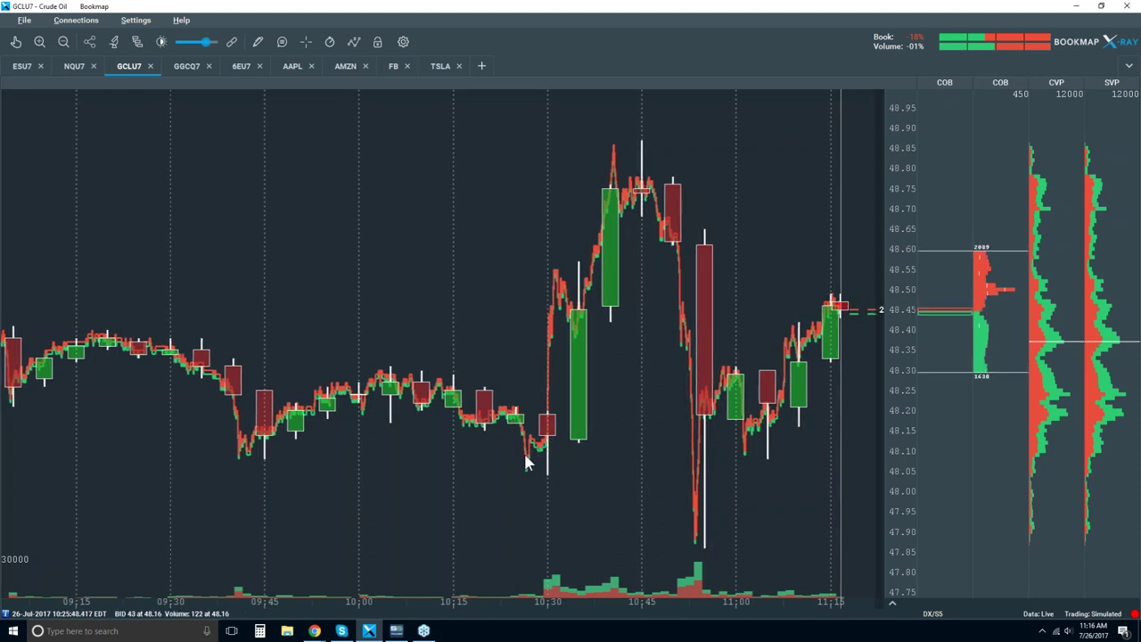
click(355, 43)
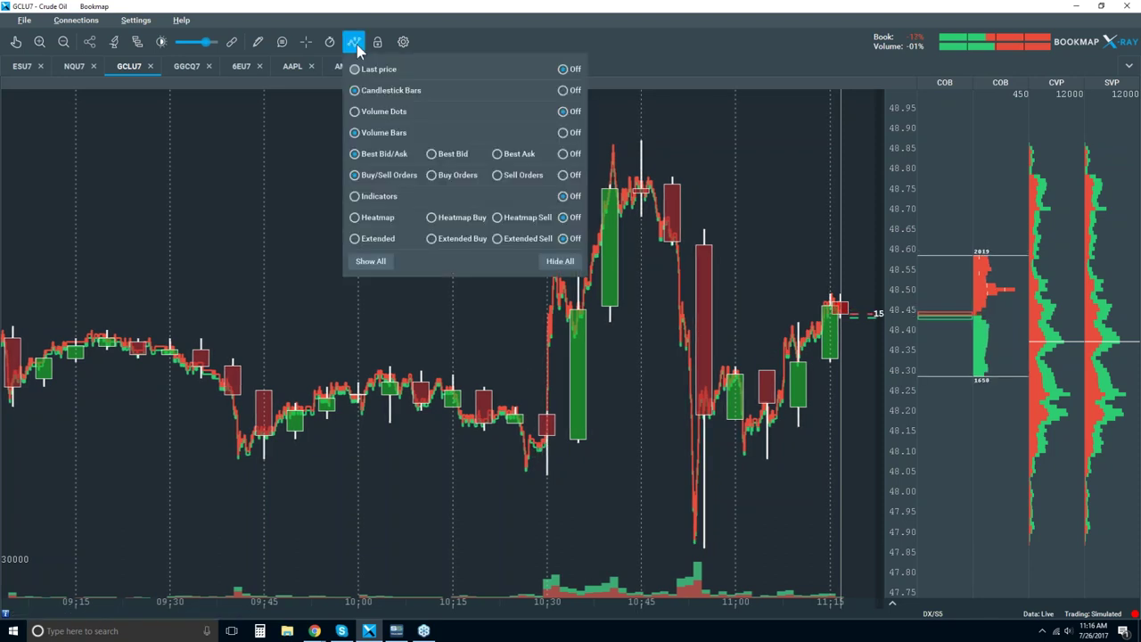
click(368, 114)
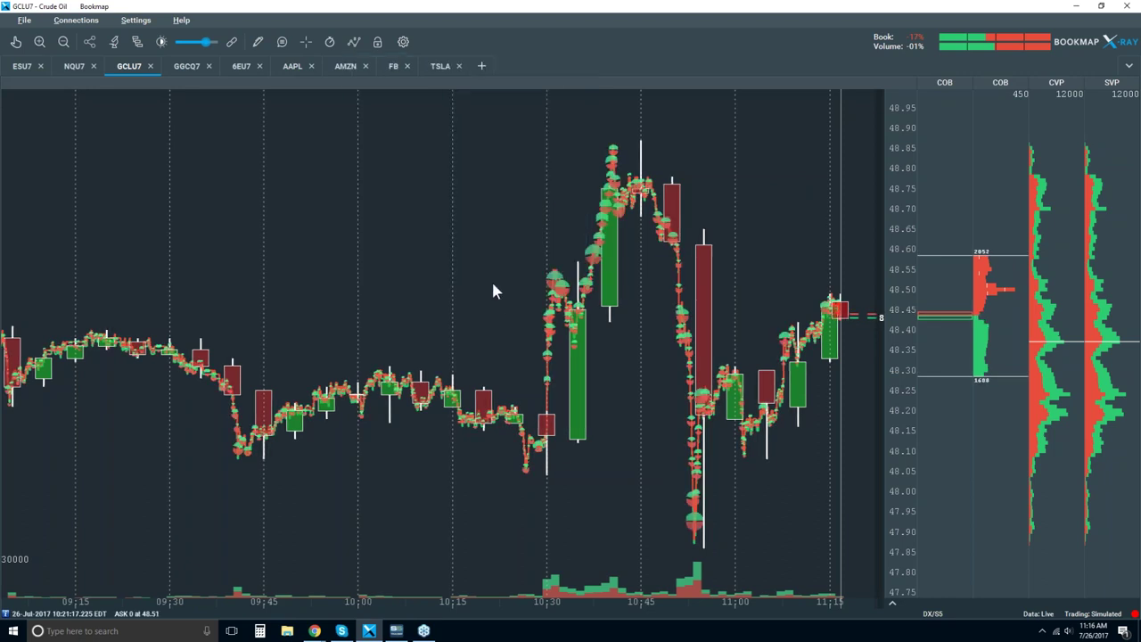
- With the pan tool, zoom in and drag the chart to the 10:16–10:30 range
click(15, 42)
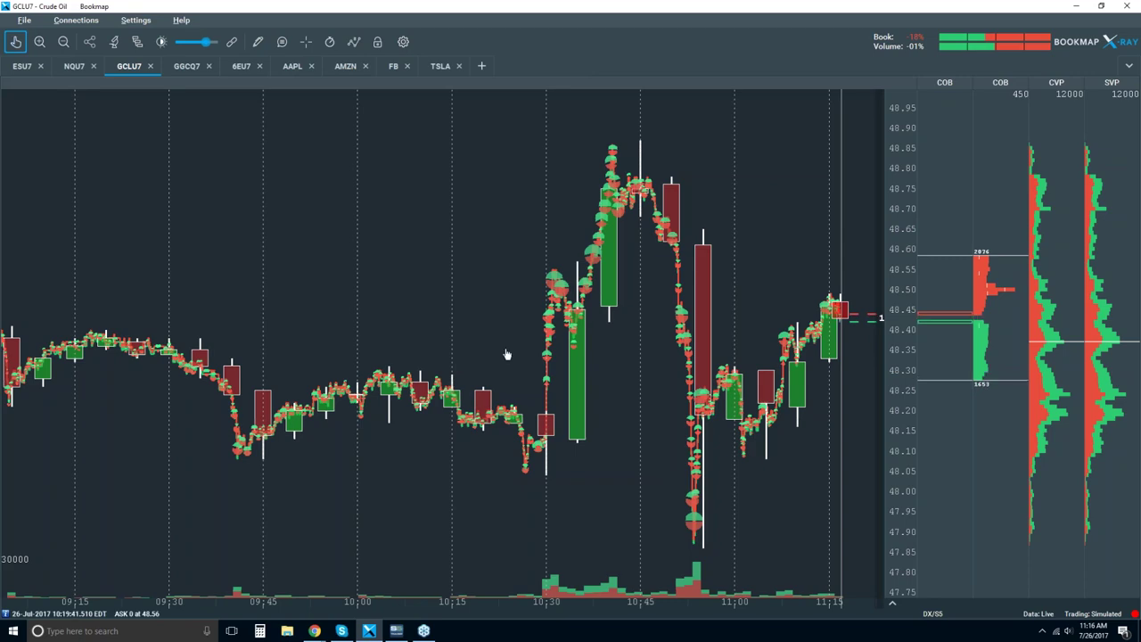
scroll(502, 417, up, 3)
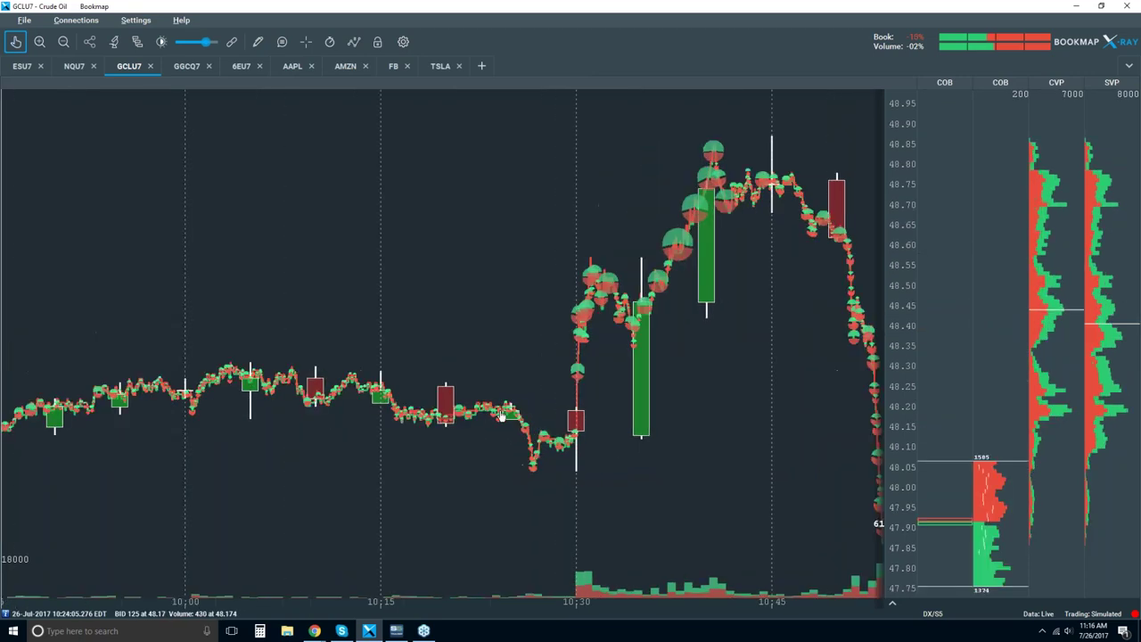
scroll(491, 397, up, 2)
drag(477, 380, 654, 375)
scroll(789, 370, up, 3)
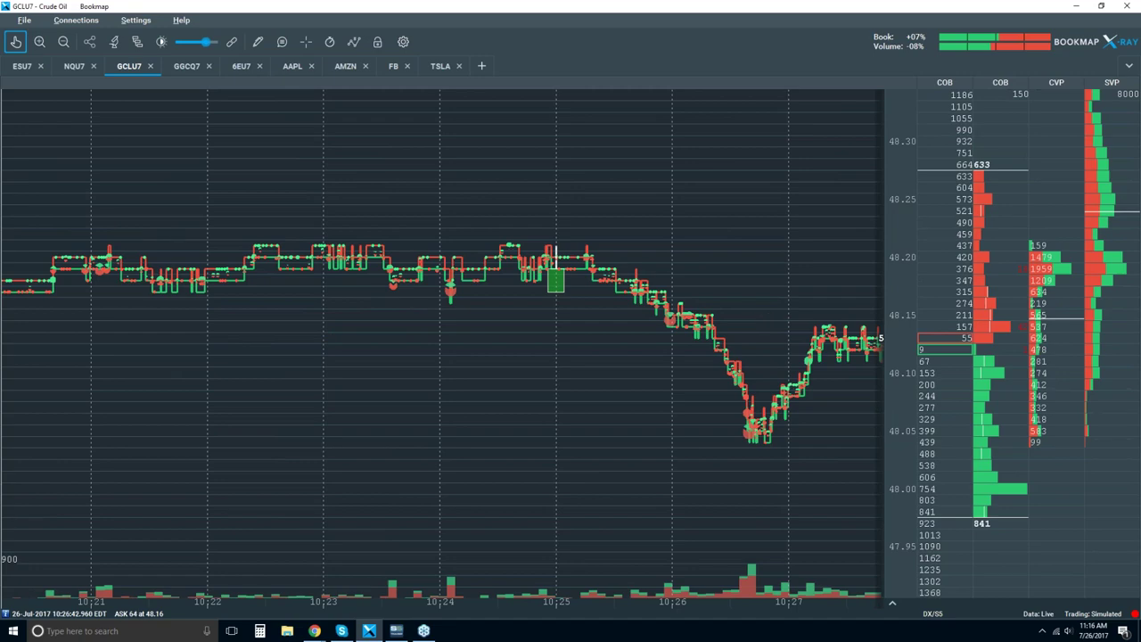
scroll(661, 314, down, 3)
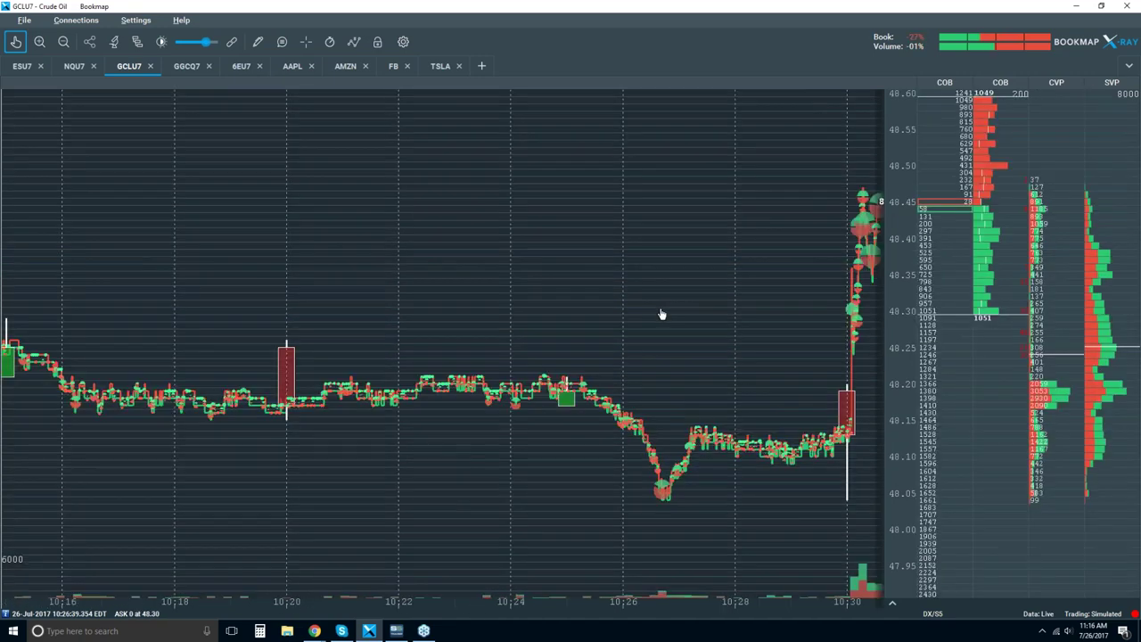
mouse_move(453, 339)
mouse_down()
mouse_move(543, 347)
mouse_move(461, 339)
mouse_move(473, 341)
mouse_up()
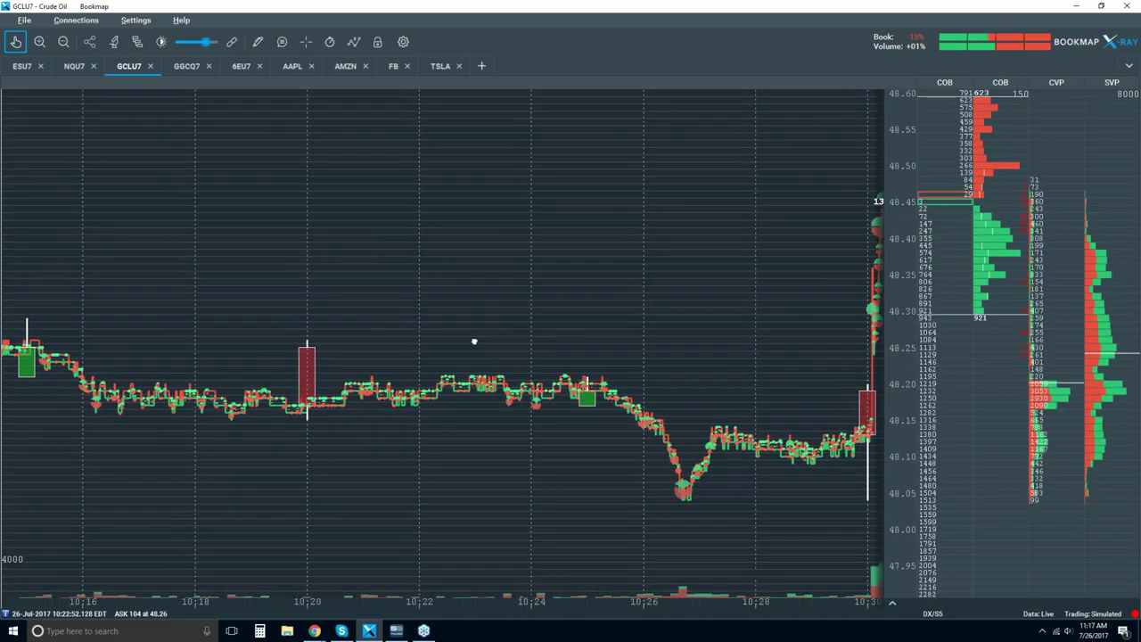
- Increase the Volume Dots dot size in the Studies settings, then zoom toward 10:19–10:29
click(138, 42)
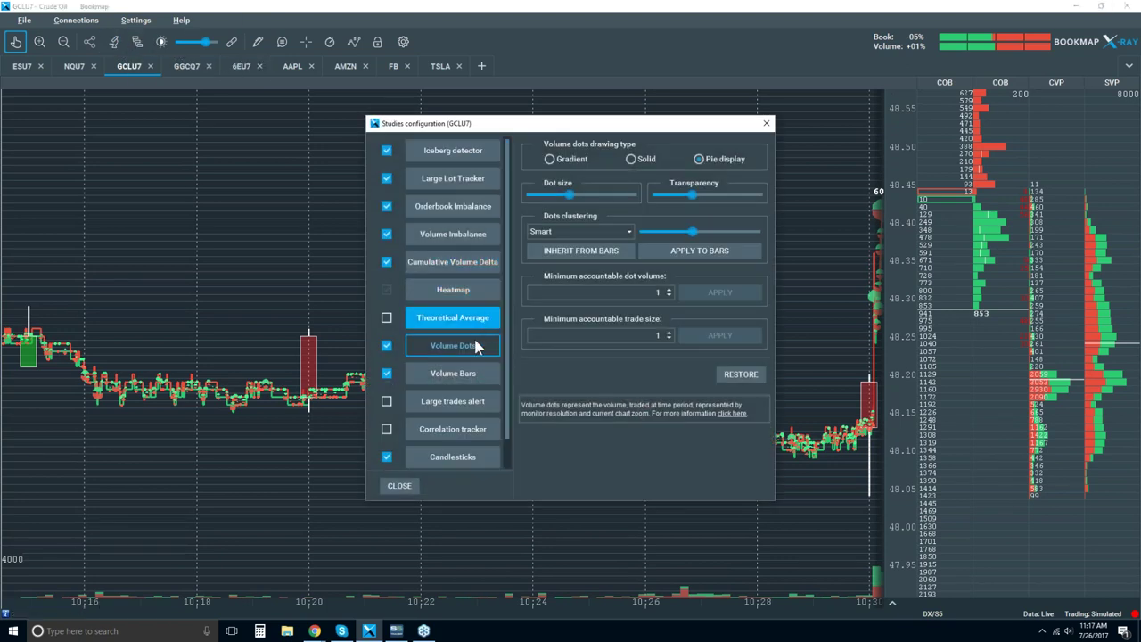
drag(569, 194, 605, 195)
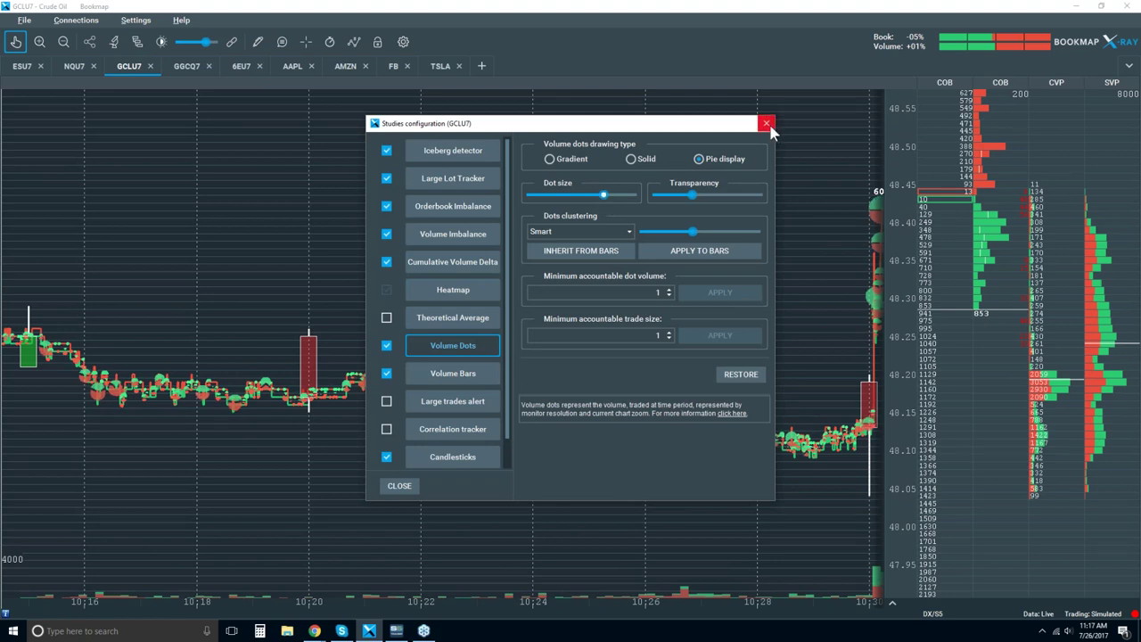
click(767, 124)
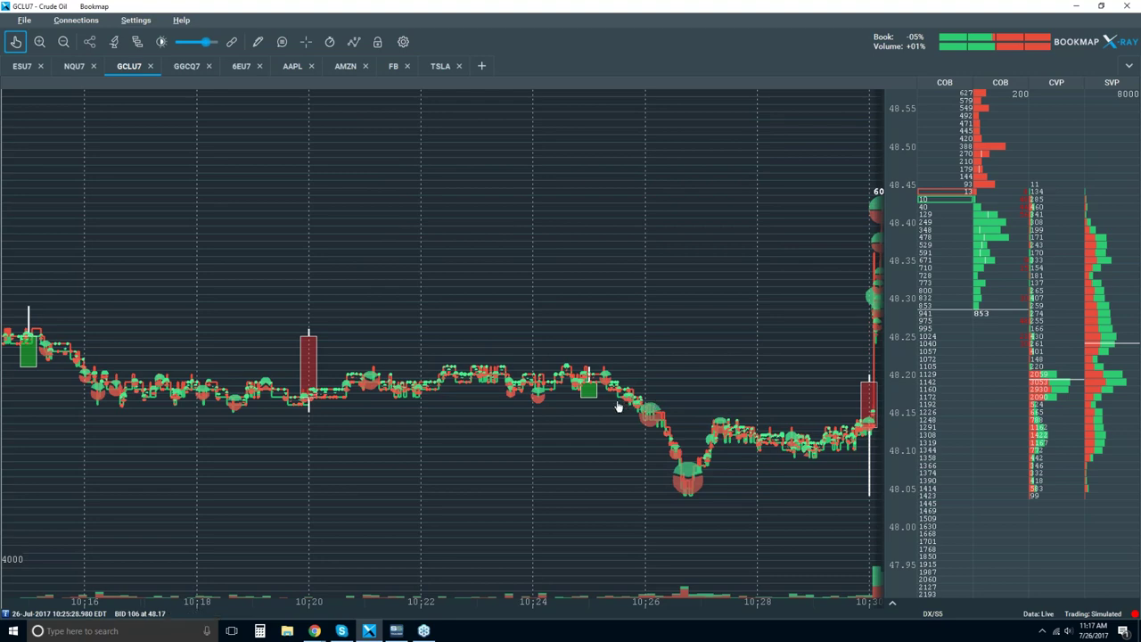
scroll(675, 387, up, 2)
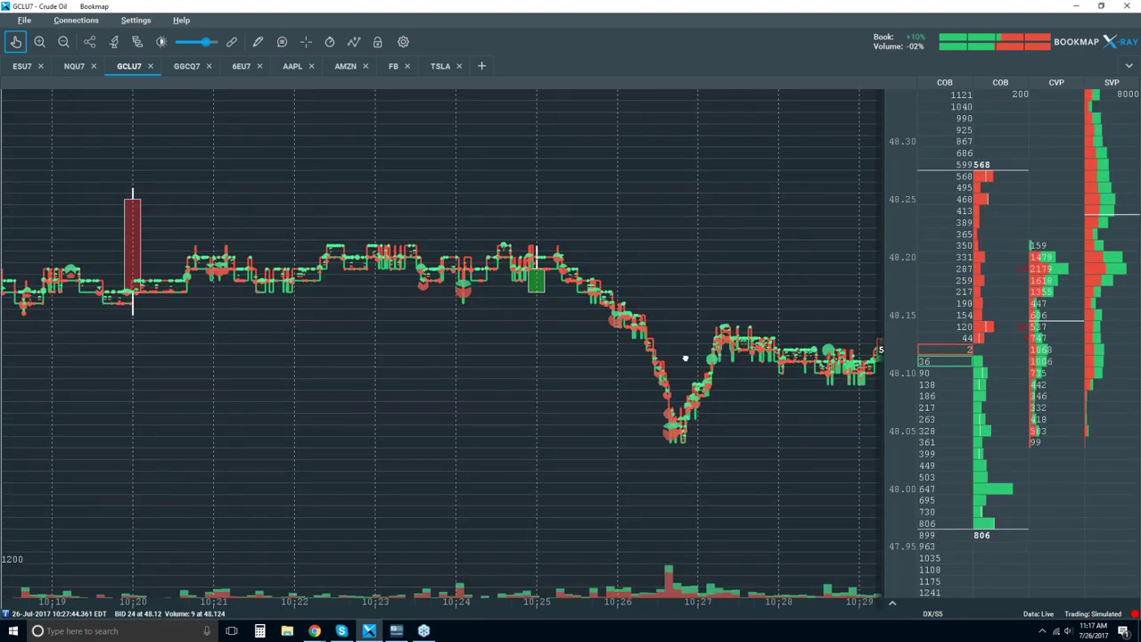
scroll(684, 358, down, 3)
scroll(695, 360, up, 2)
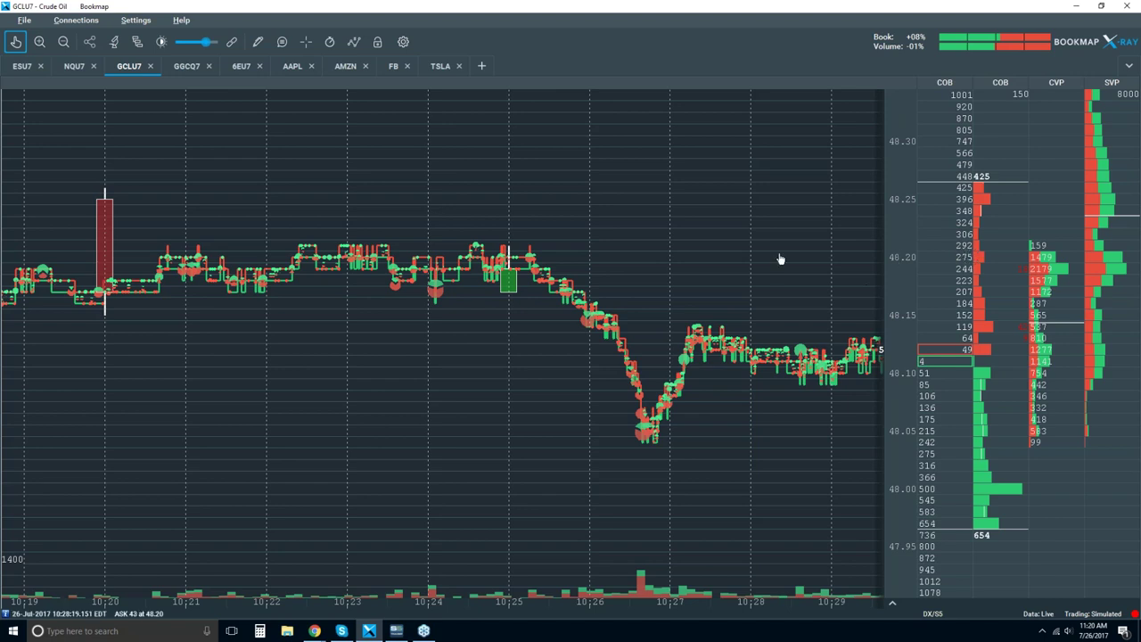
drag(753, 262, 791, 268)
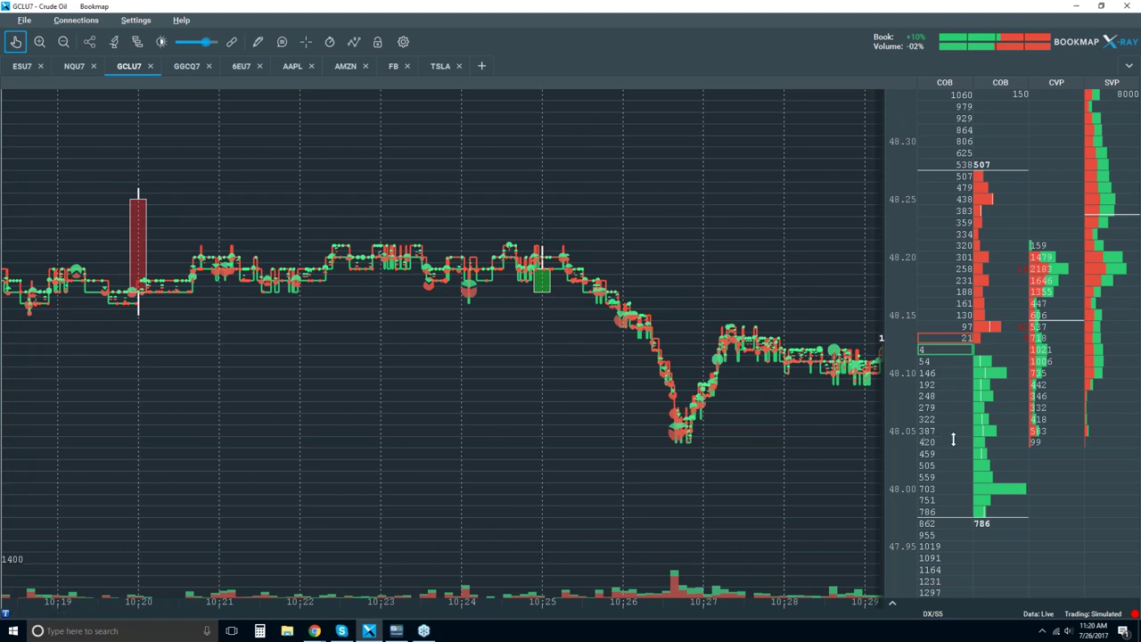
drag(807, 382, 793, 379)
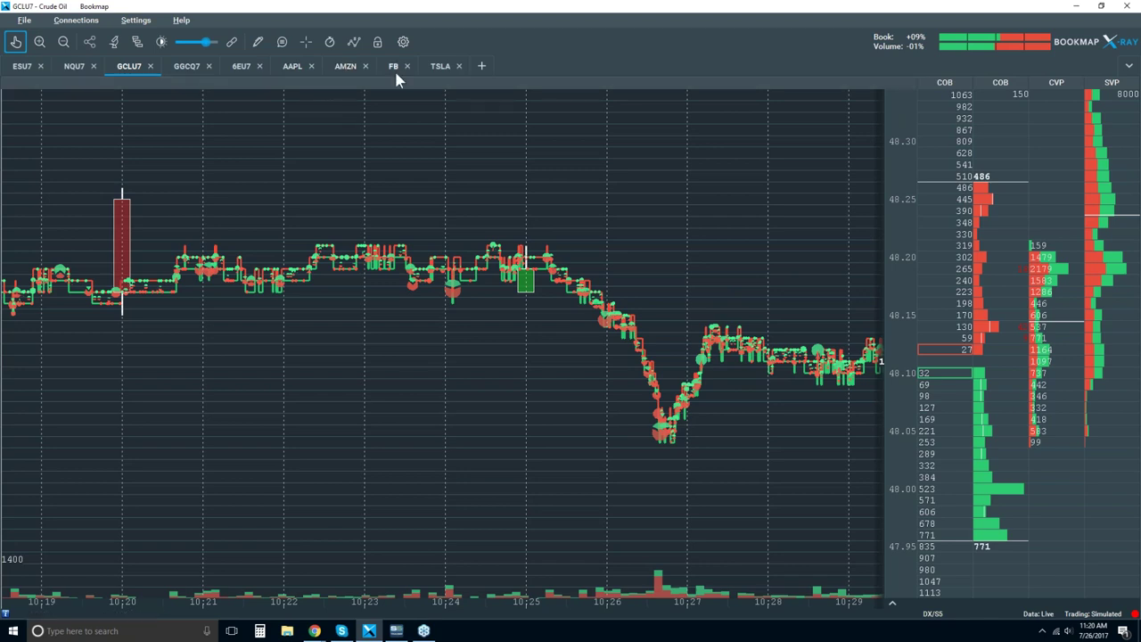
- Enable the Heatmap layer and recenter the chart on live 11:11–11:21 data
click(354, 43)
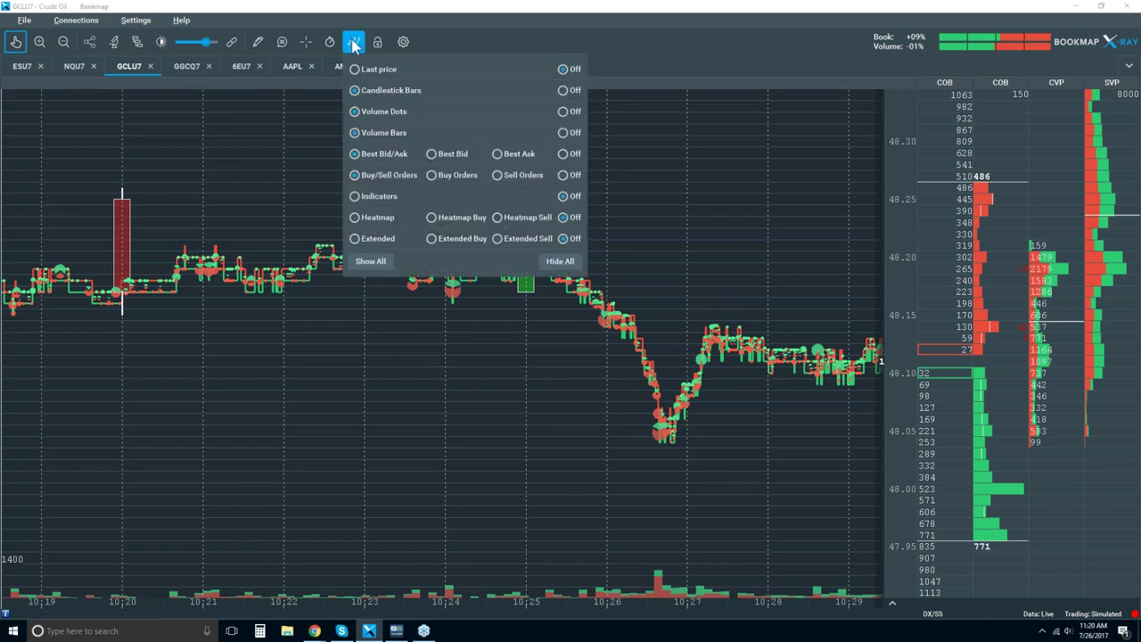
click(357, 219)
click(775, 170)
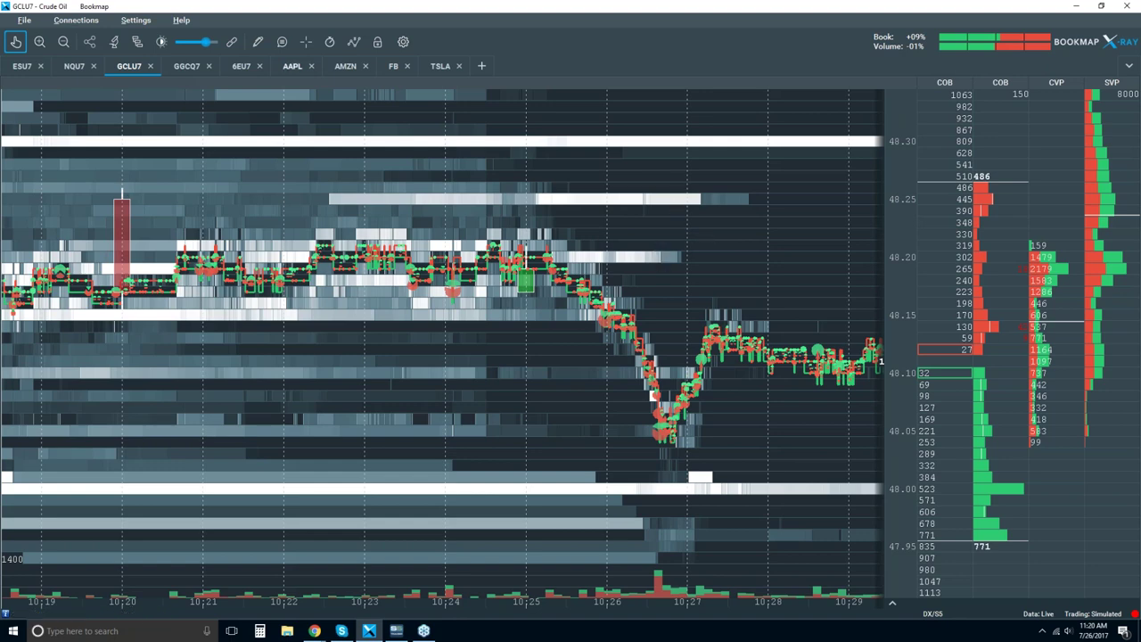
click(16, 44)
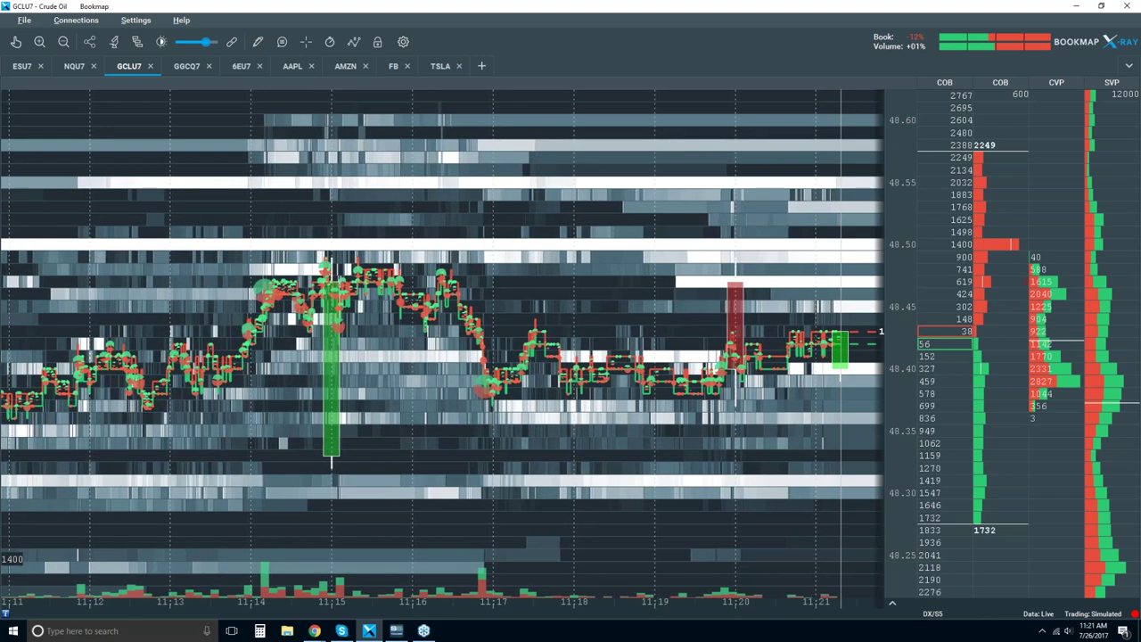
- Adjust the heatmap cut-offs, setting Large Size Highlight to 50 and Brightness to about 18
click(191, 43)
drag(191, 43, 197, 44)
click(161, 42)
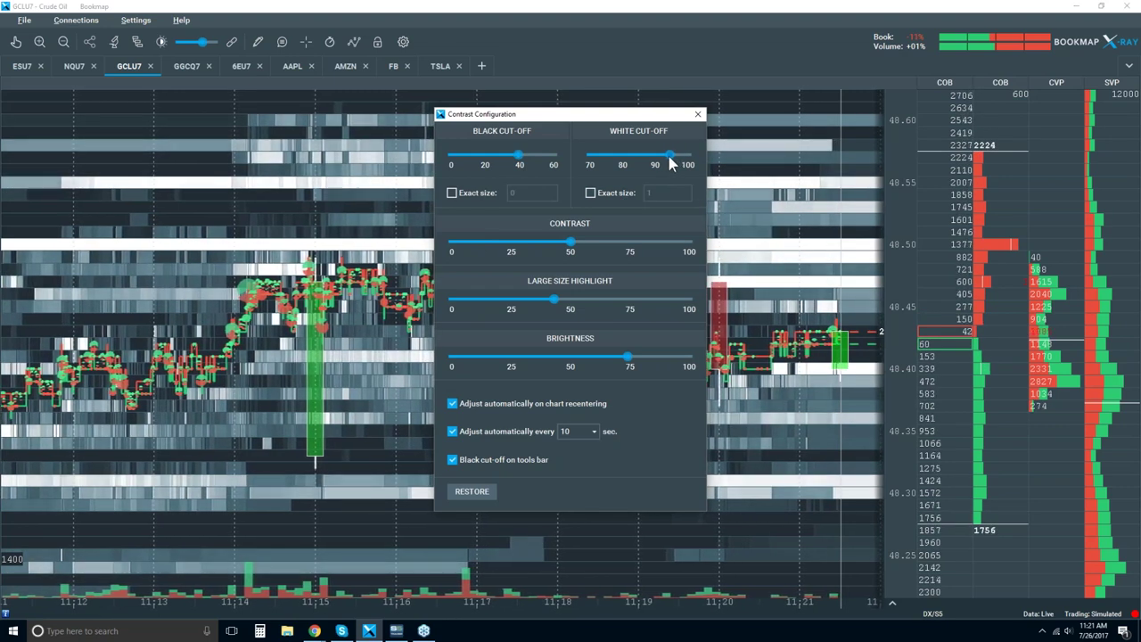
click(669, 156)
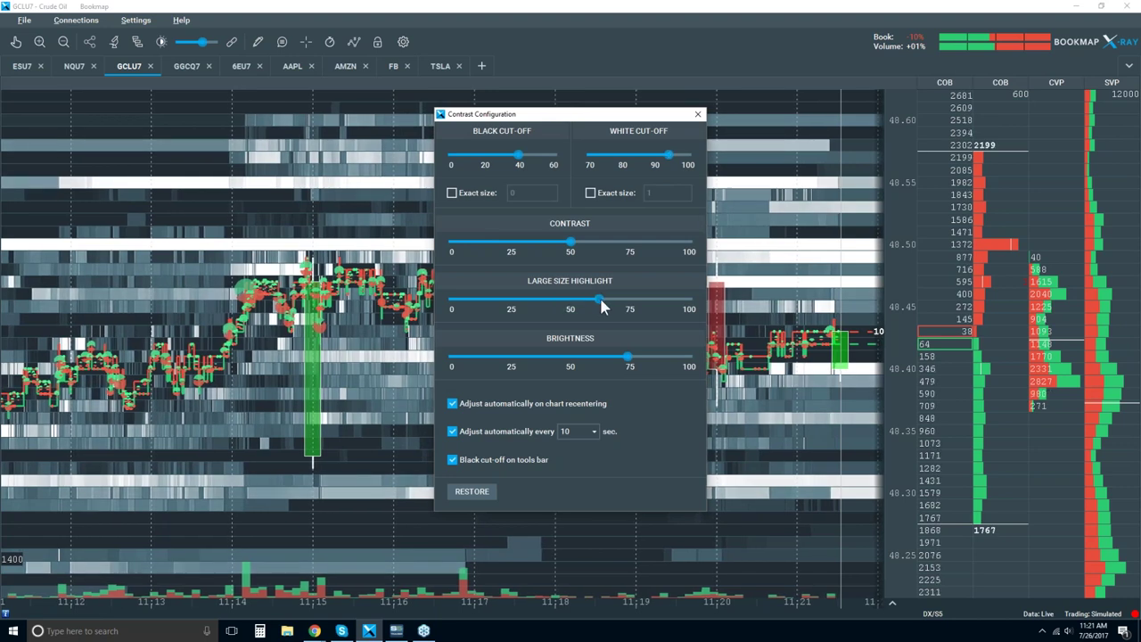
drag(557, 300, 571, 301)
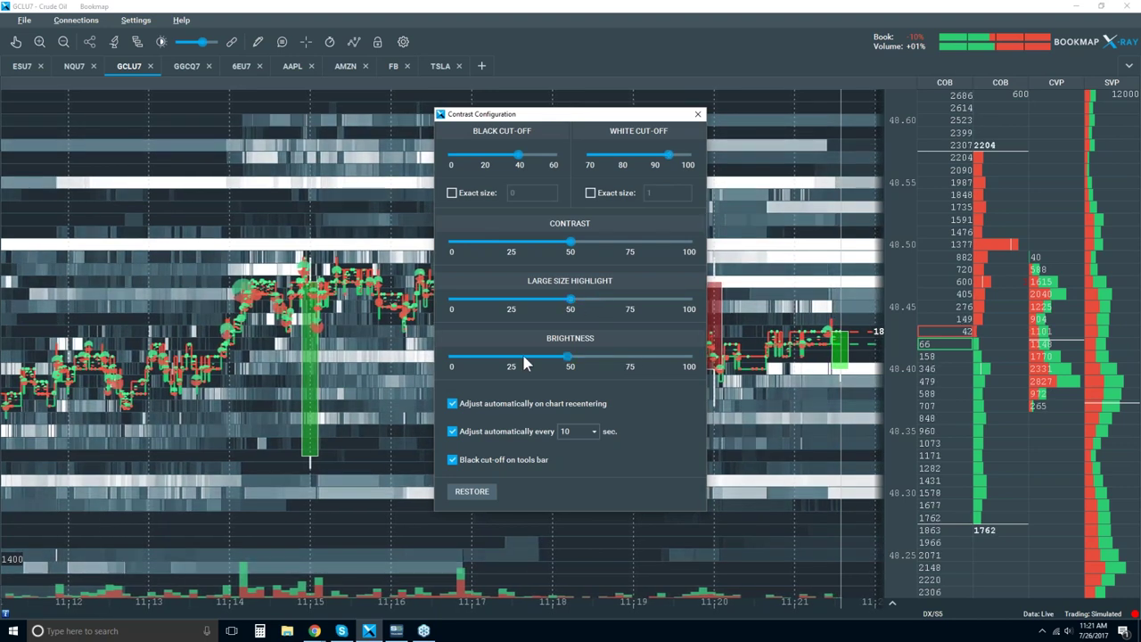
drag(627, 355, 495, 355)
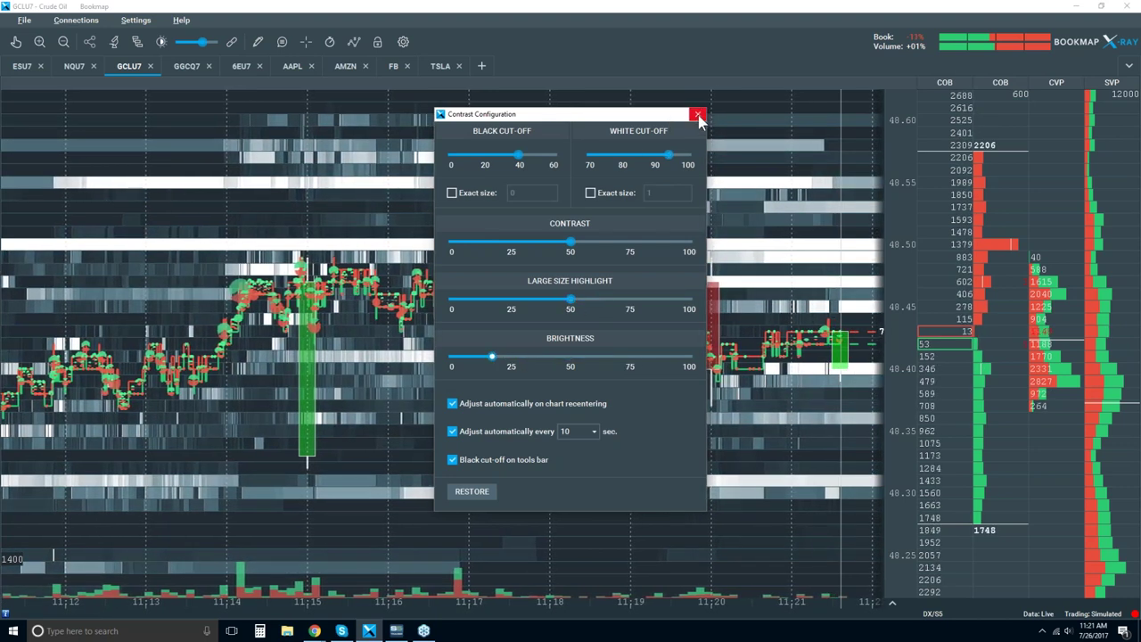
click(697, 113)
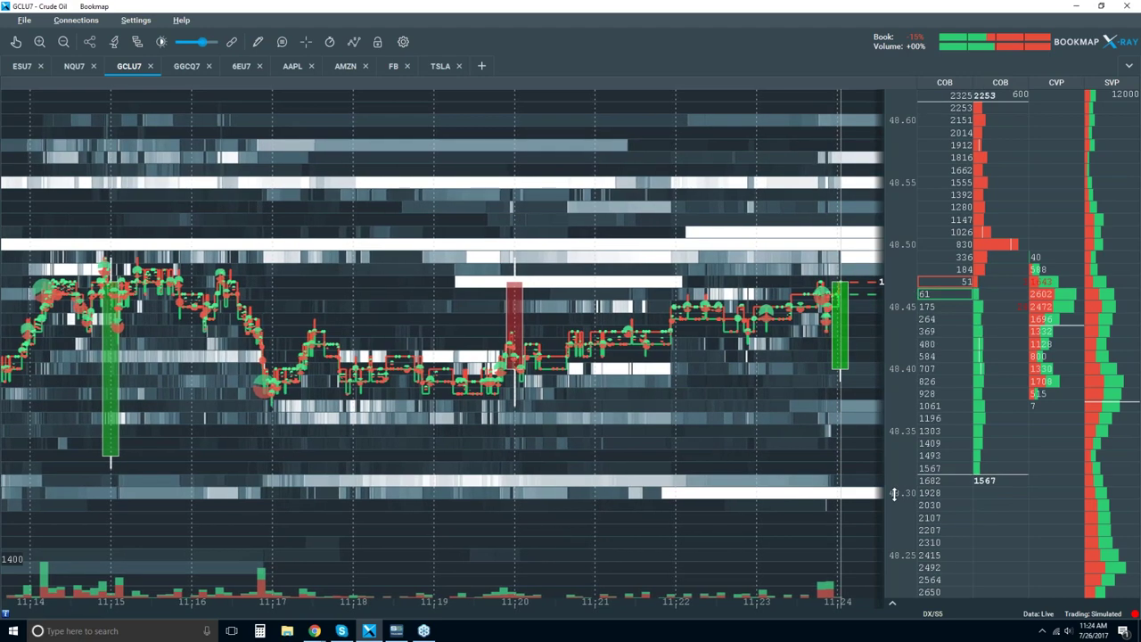
- Zoom the heatmap in and out, settling on the 10:55–11:25 window
scroll(760, 413, down, 3)
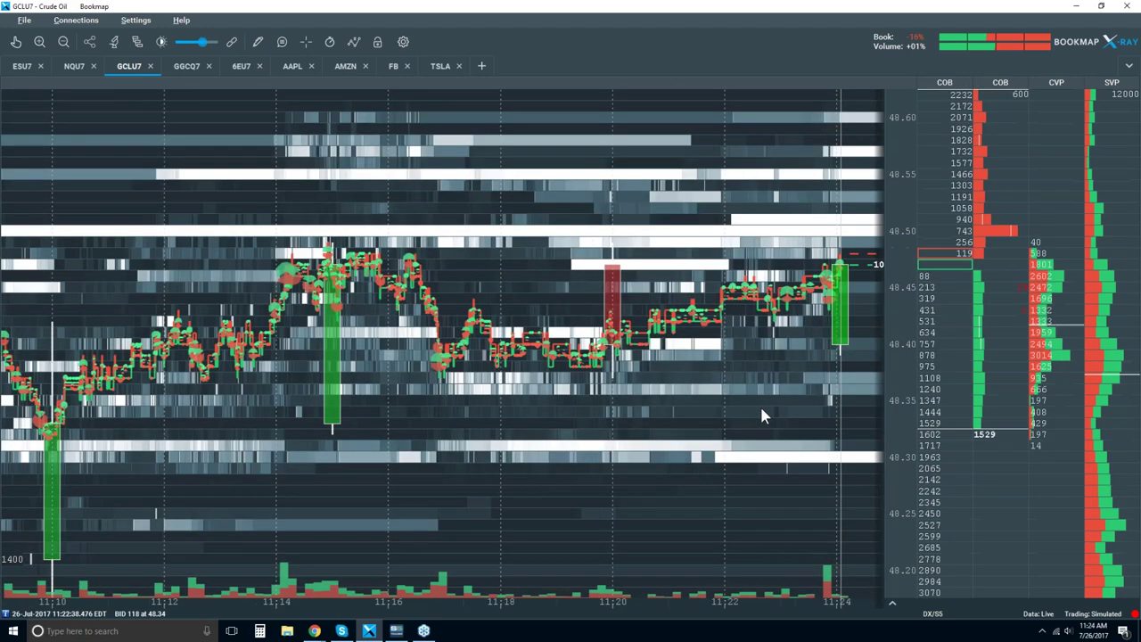
scroll(531, 401, down, 2)
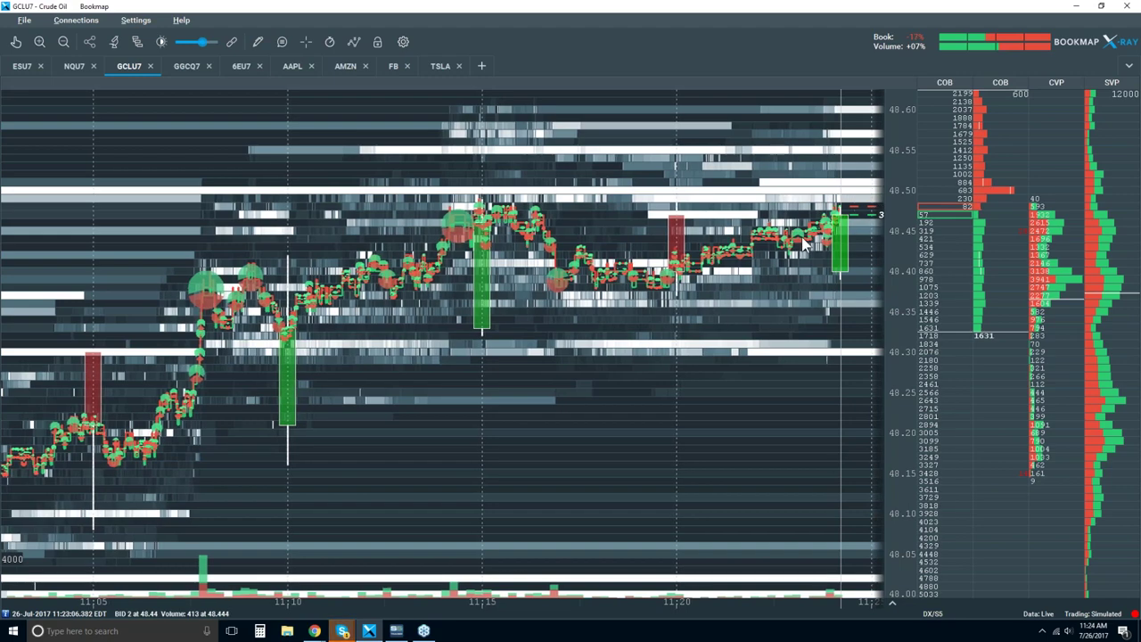
scroll(802, 237, up, 3)
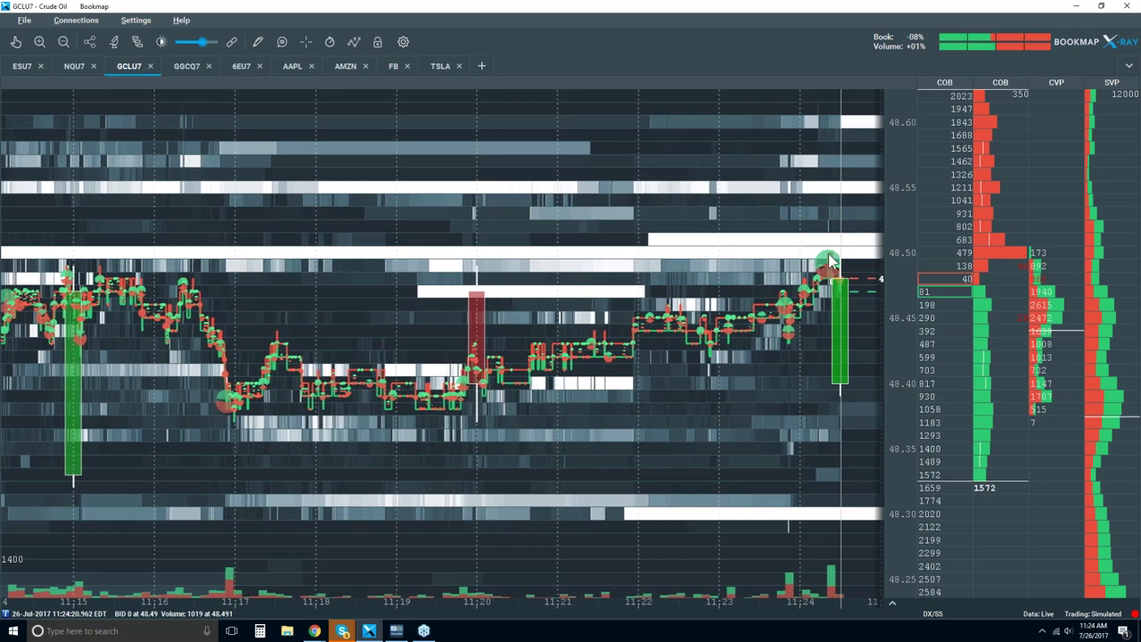
scroll(830, 260, up, 2)
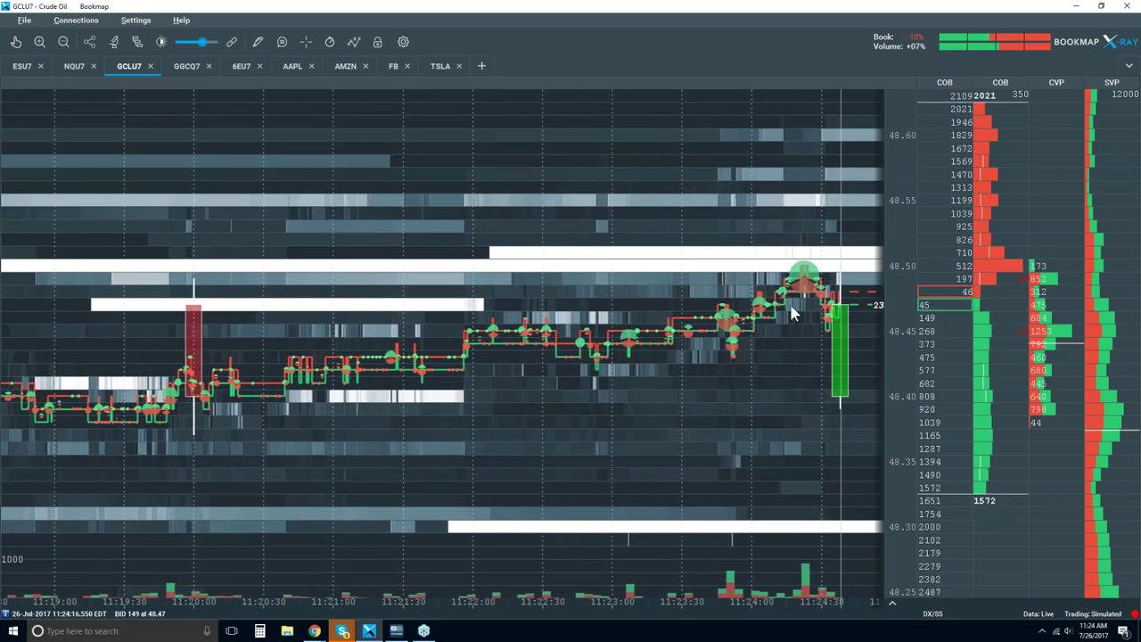
scroll(792, 312, down, 3)
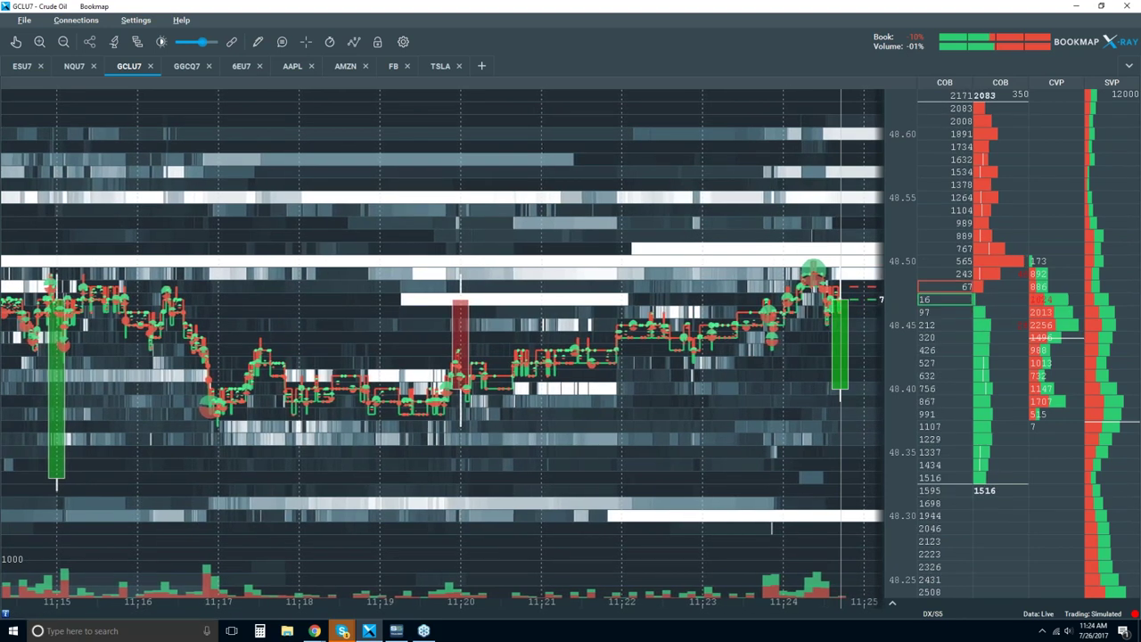
scroll(838, 272, down, 2)
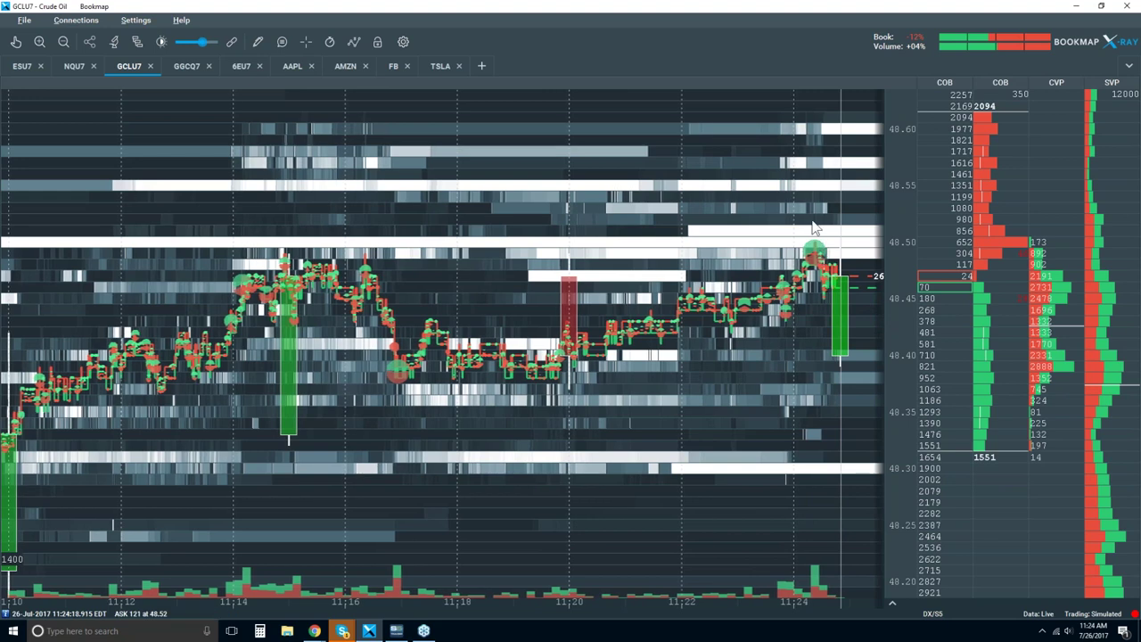
scroll(809, 227, up, 2)
scroll(810, 227, up, 1)
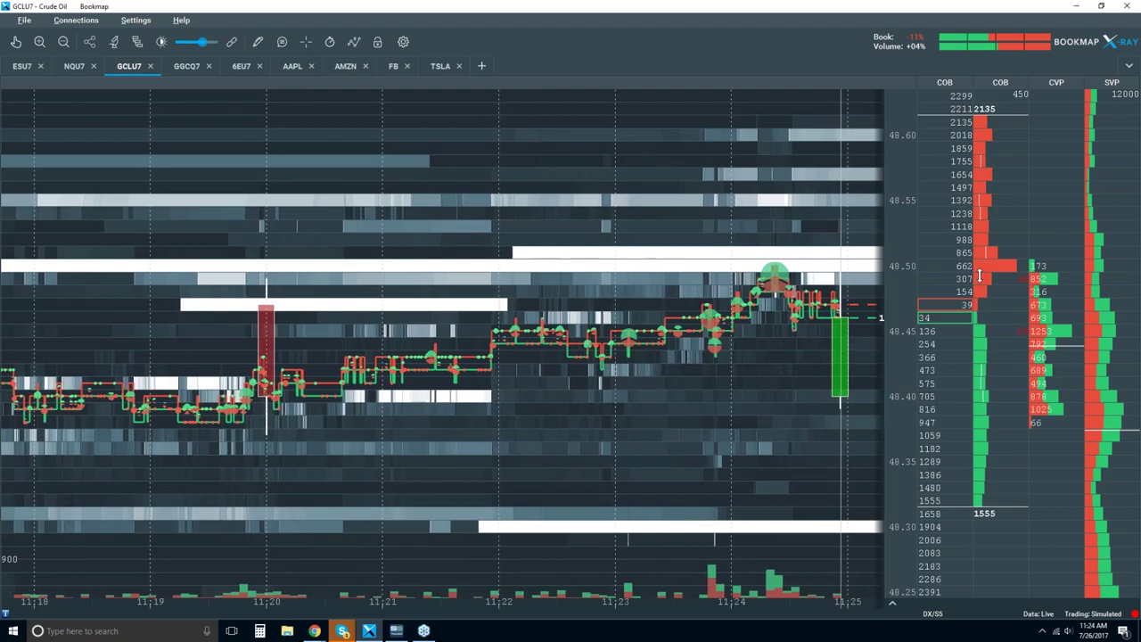
scroll(737, 265, down, 4)
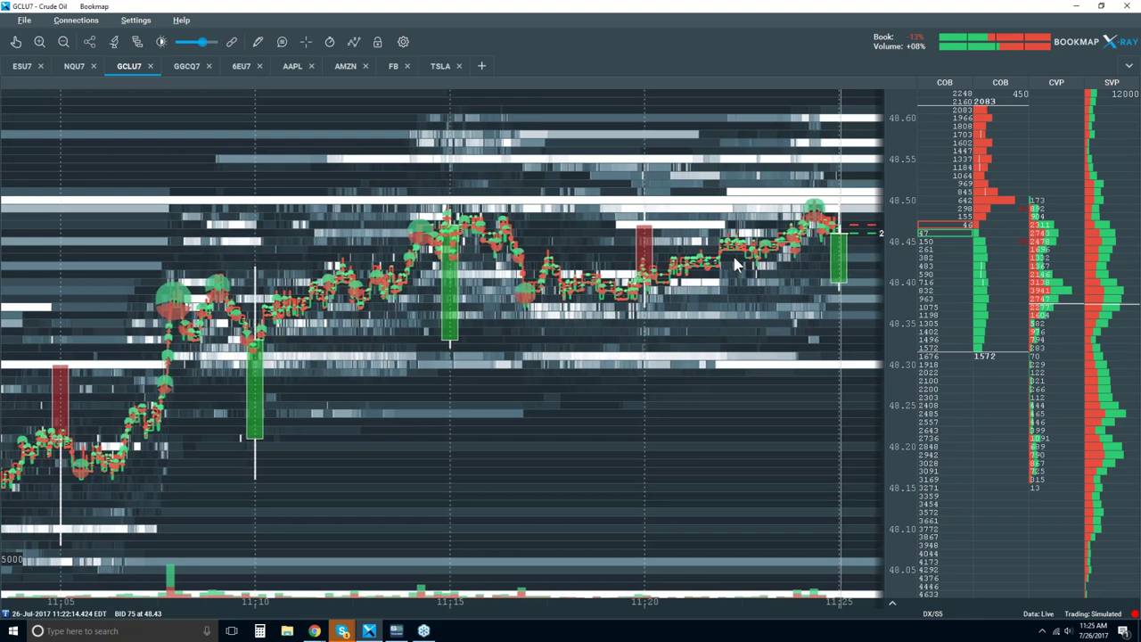
scroll(736, 265, down, 2)
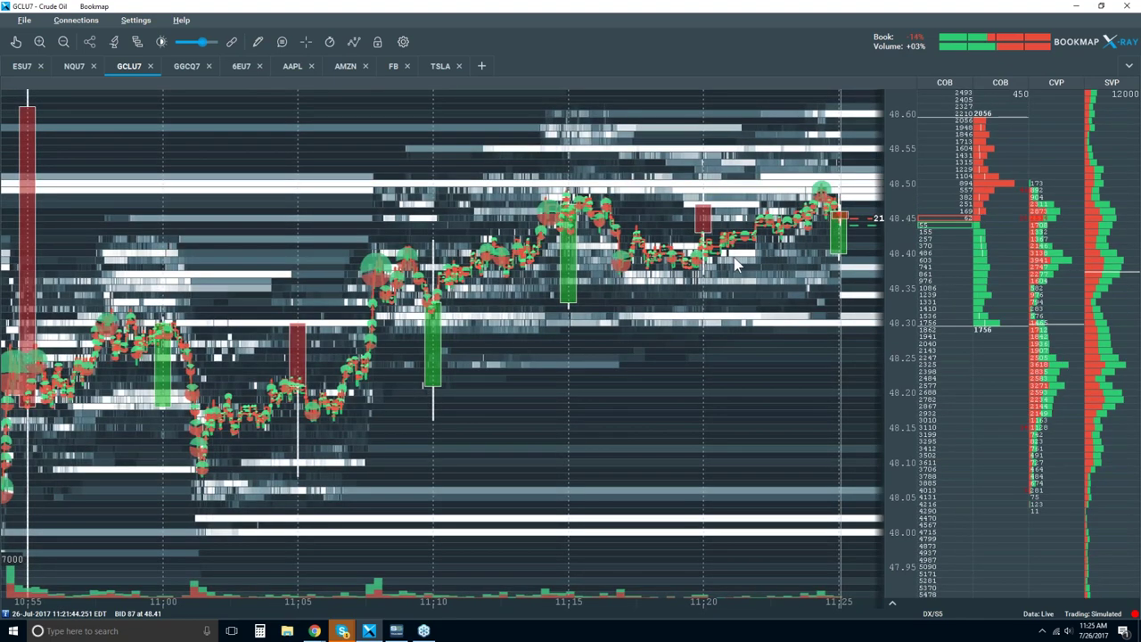
- Turn on trade-size labels for volume dots, hide Candlestick Bars, and zoom into the latest minutes
click(282, 42)
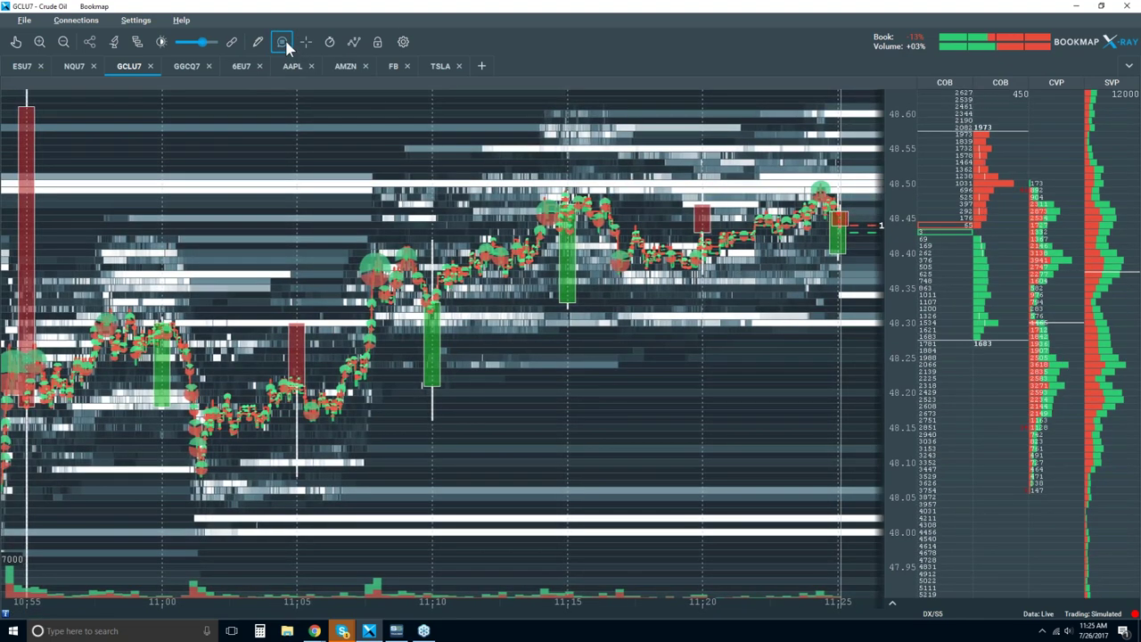
click(354, 42)
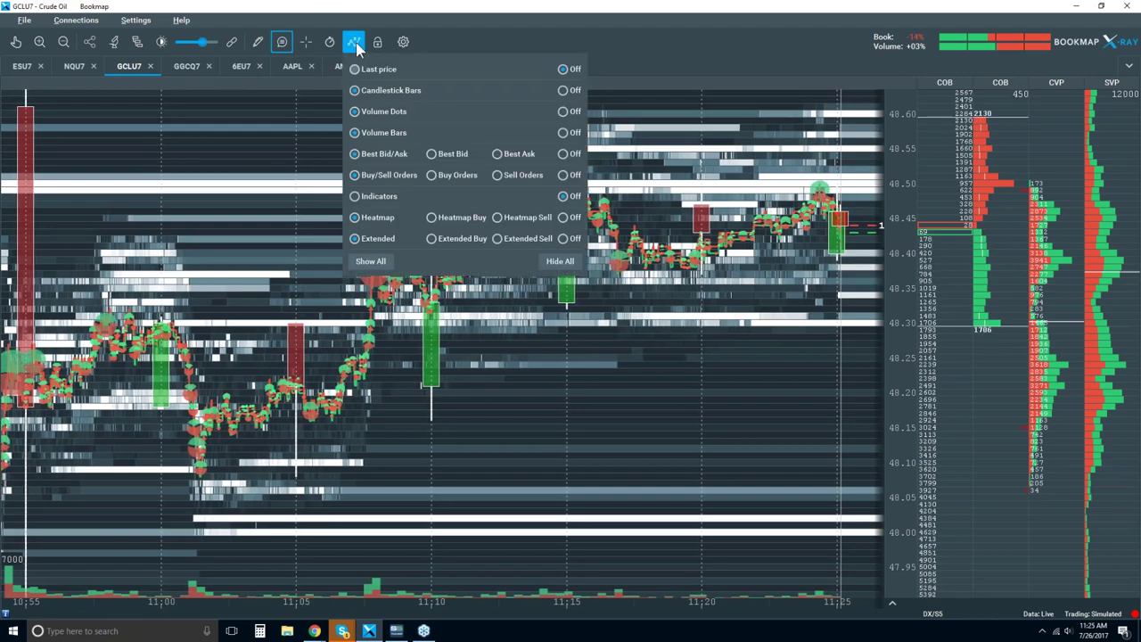
click(391, 198)
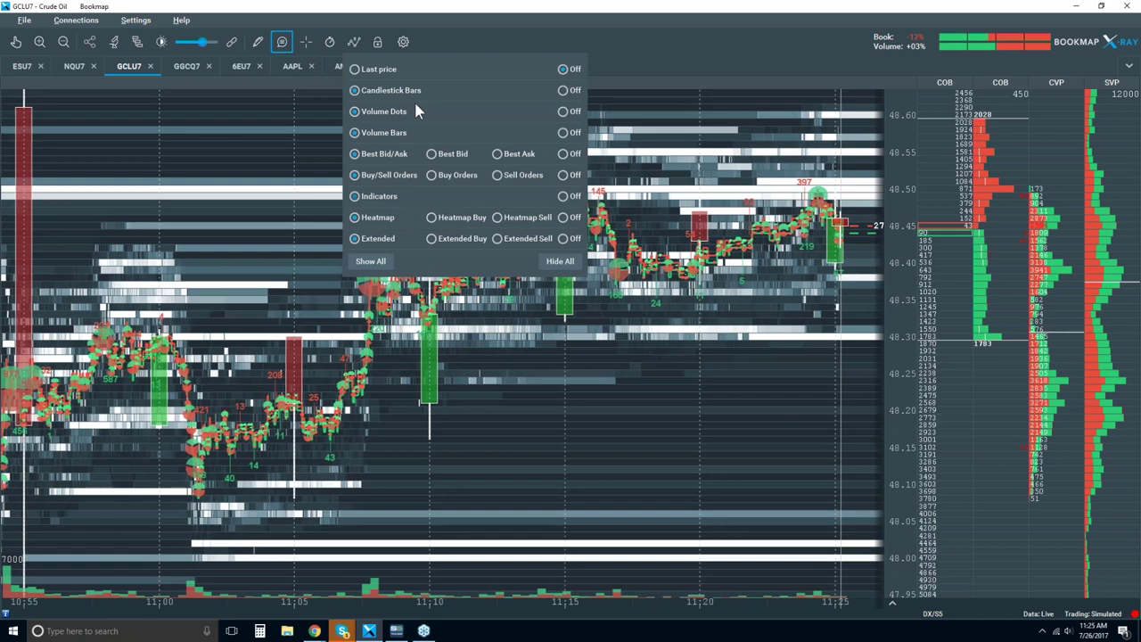
click(564, 90)
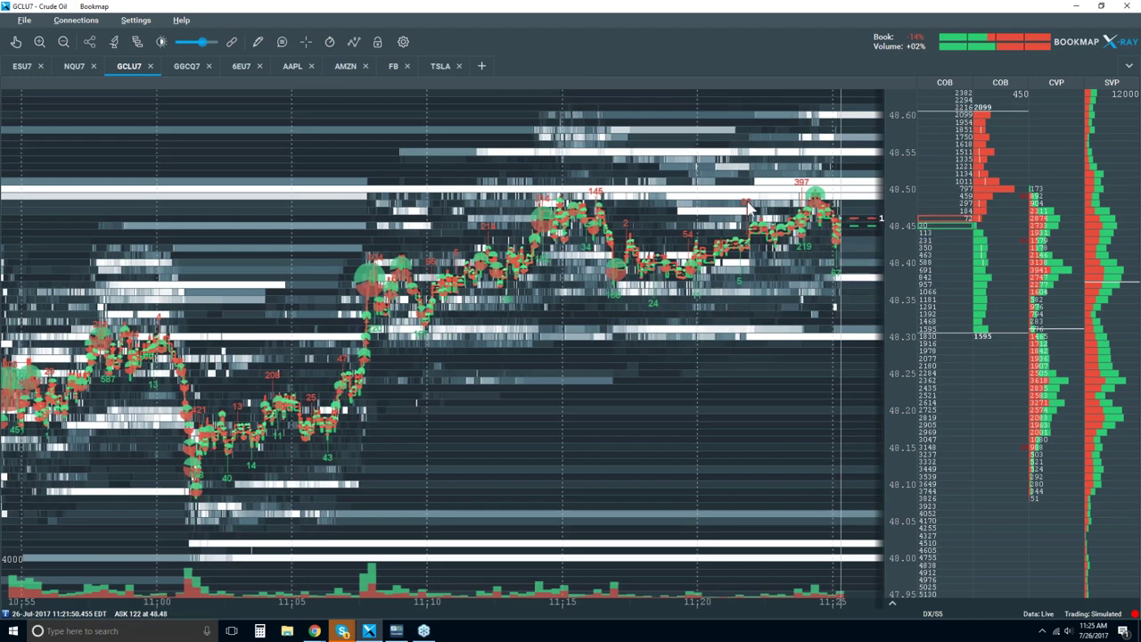
scroll(749, 207, up, 5)
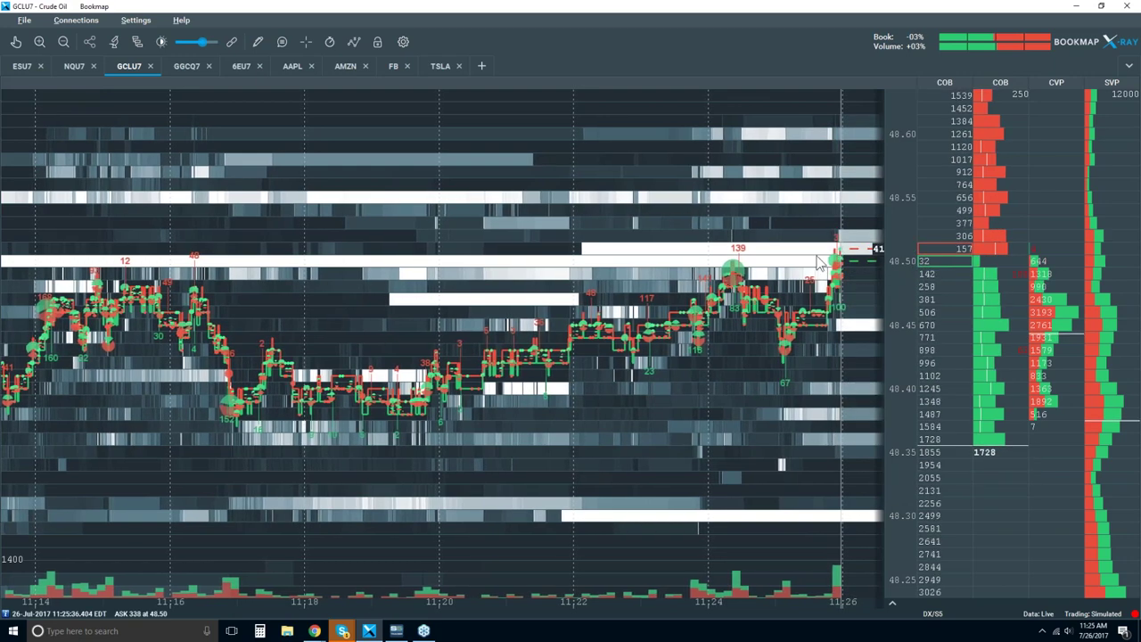
scroll(821, 262, up, 5)
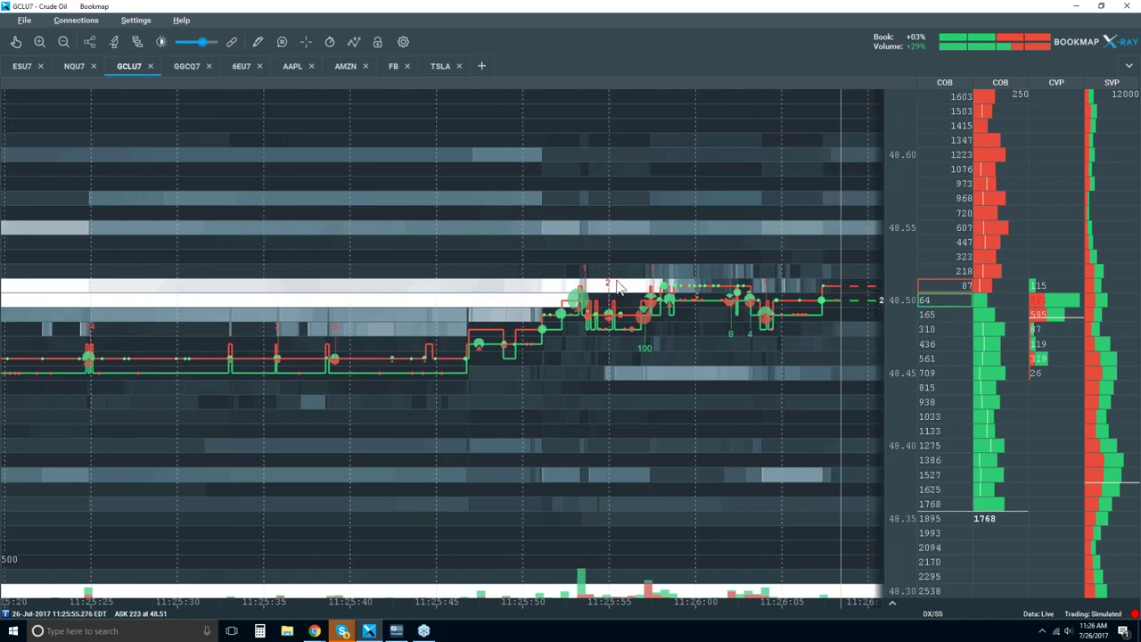
- Zoom the heatmap's time axis out to roughly 10:50–11:27, revealing the early plunge near 47.90
scroll(606, 299, down, 3)
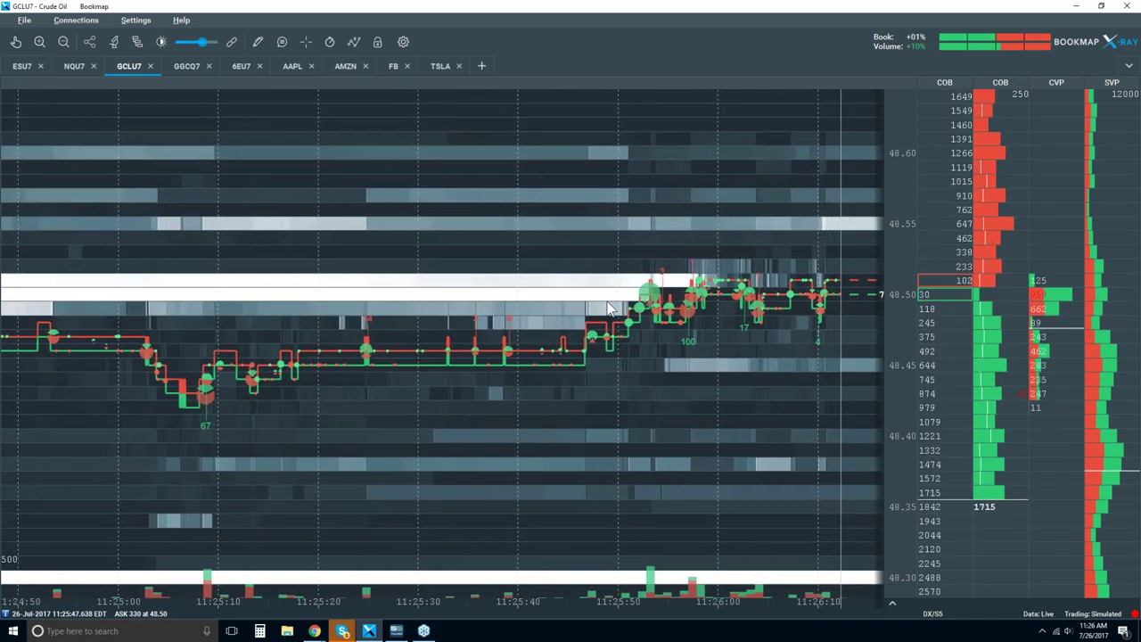
scroll(606, 308, down, 1)
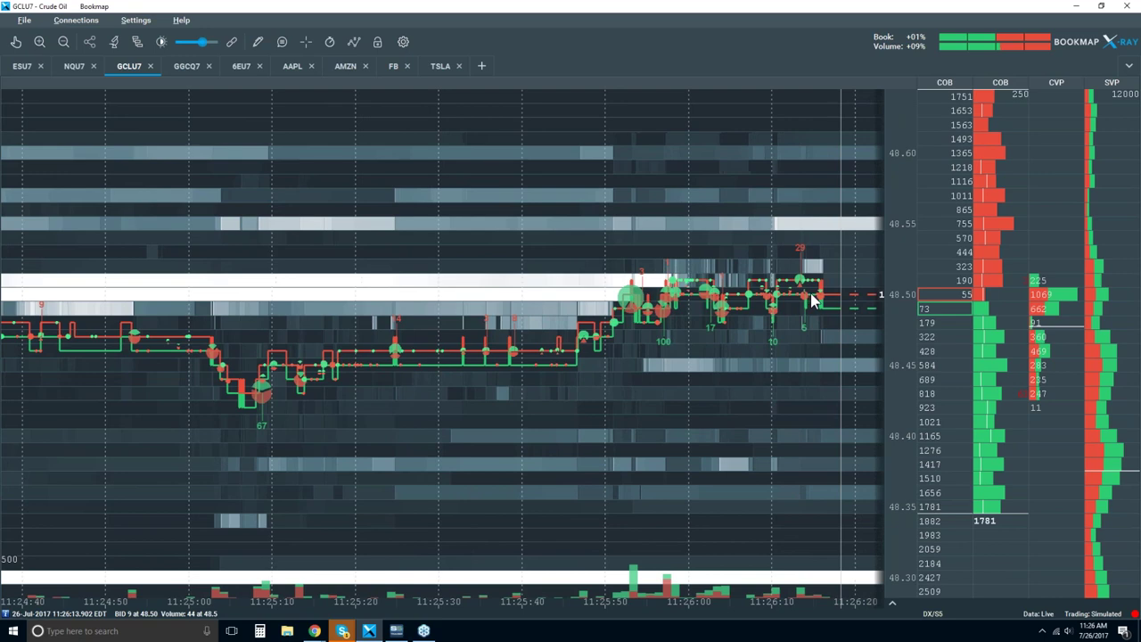
scroll(727, 332, down, 3)
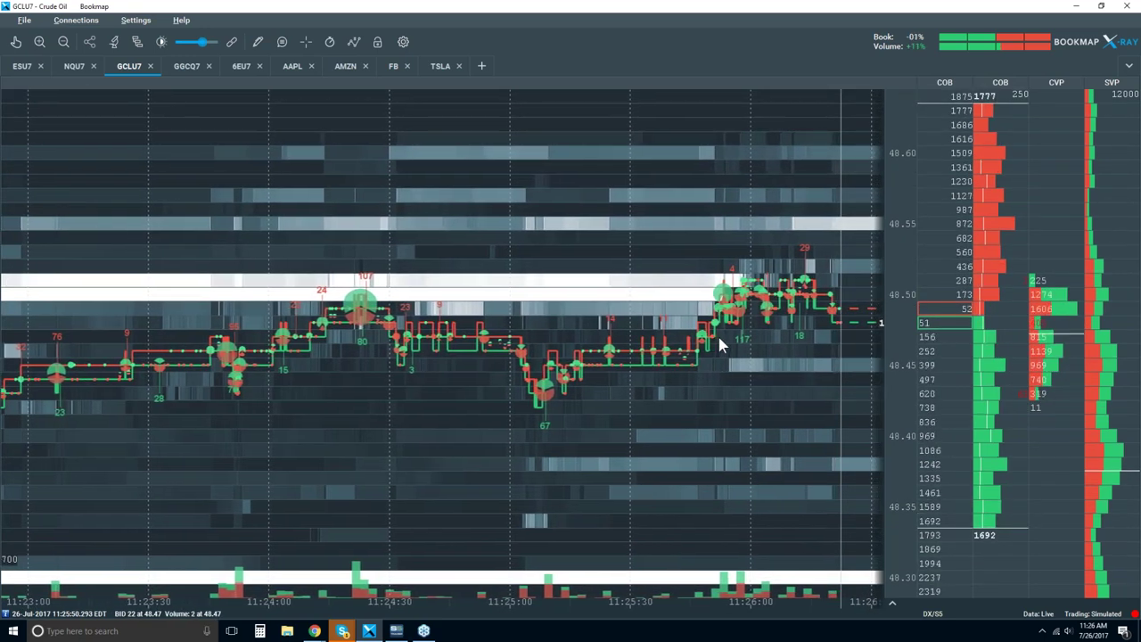
scroll(719, 339, down, 1)
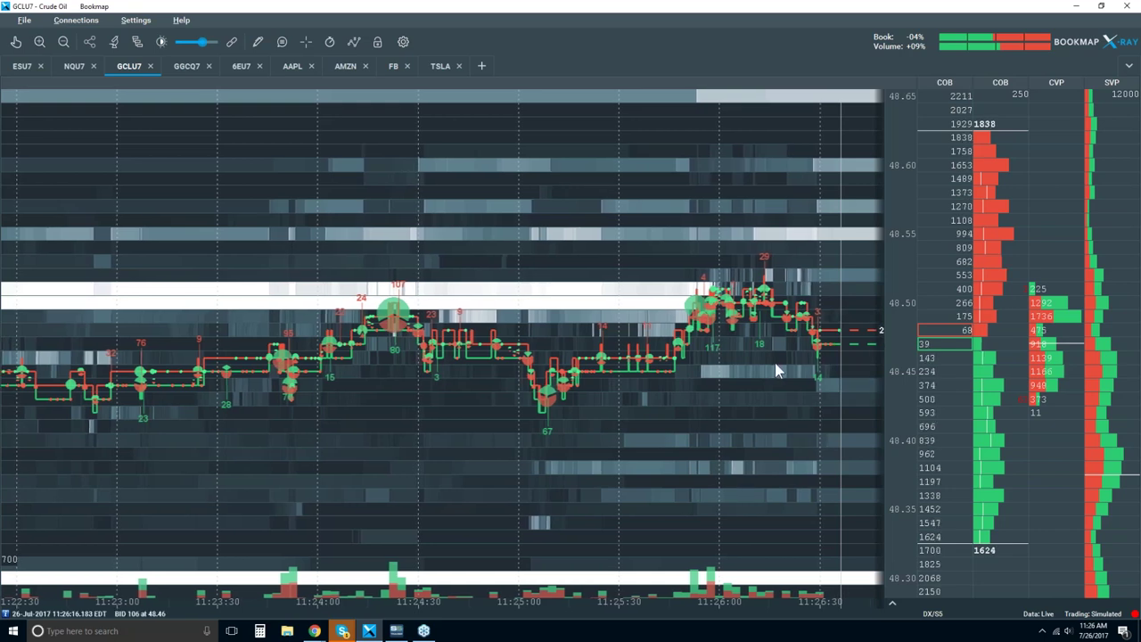
scroll(774, 360, down, 2)
scroll(774, 360, down, 2)
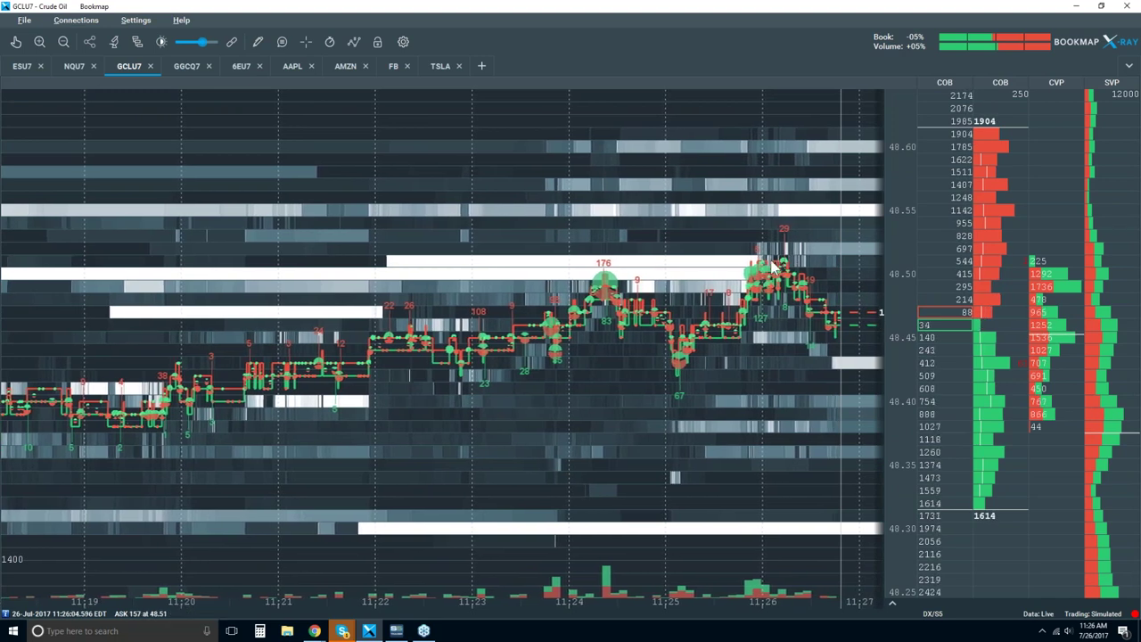
scroll(772, 265, down, 2)
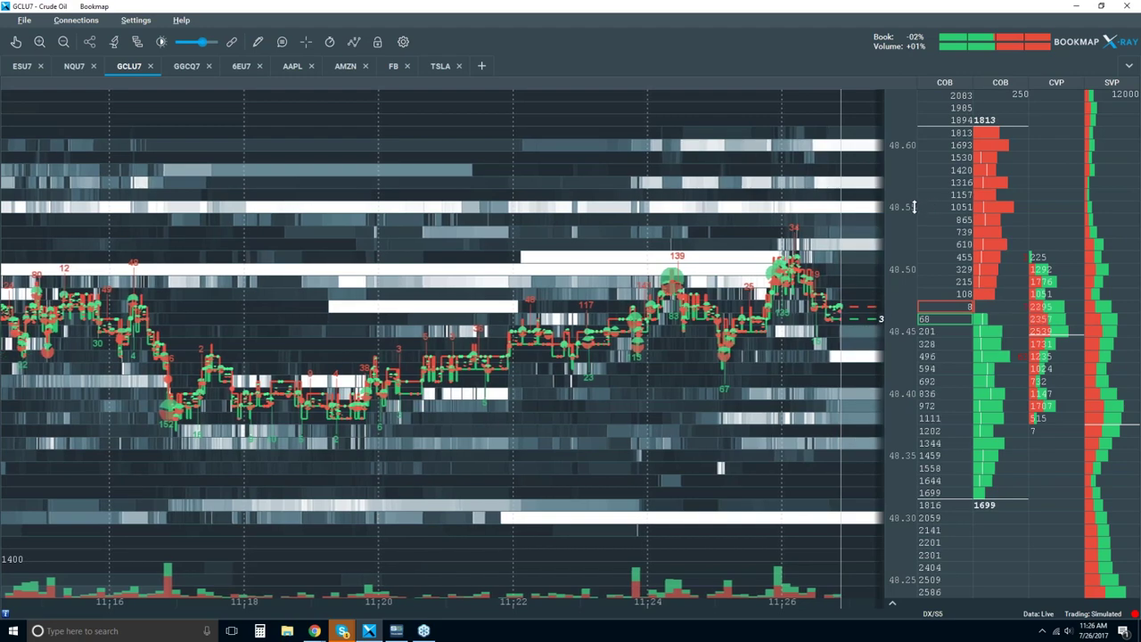
scroll(778, 287, down, 1)
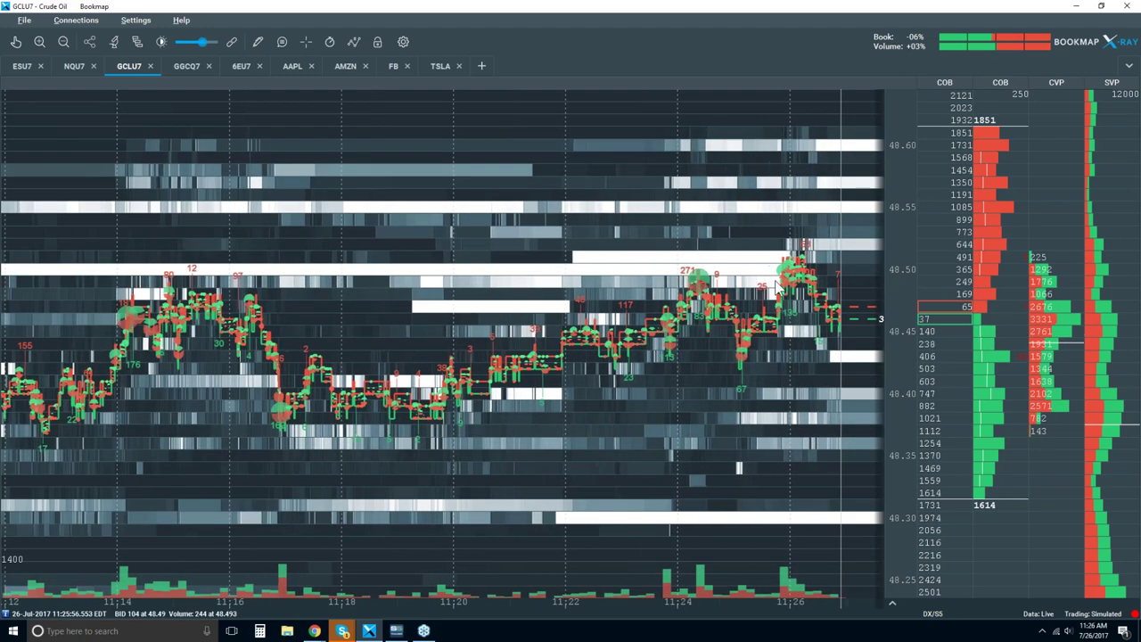
scroll(778, 287, down, 1)
scroll(776, 287, down, 2)
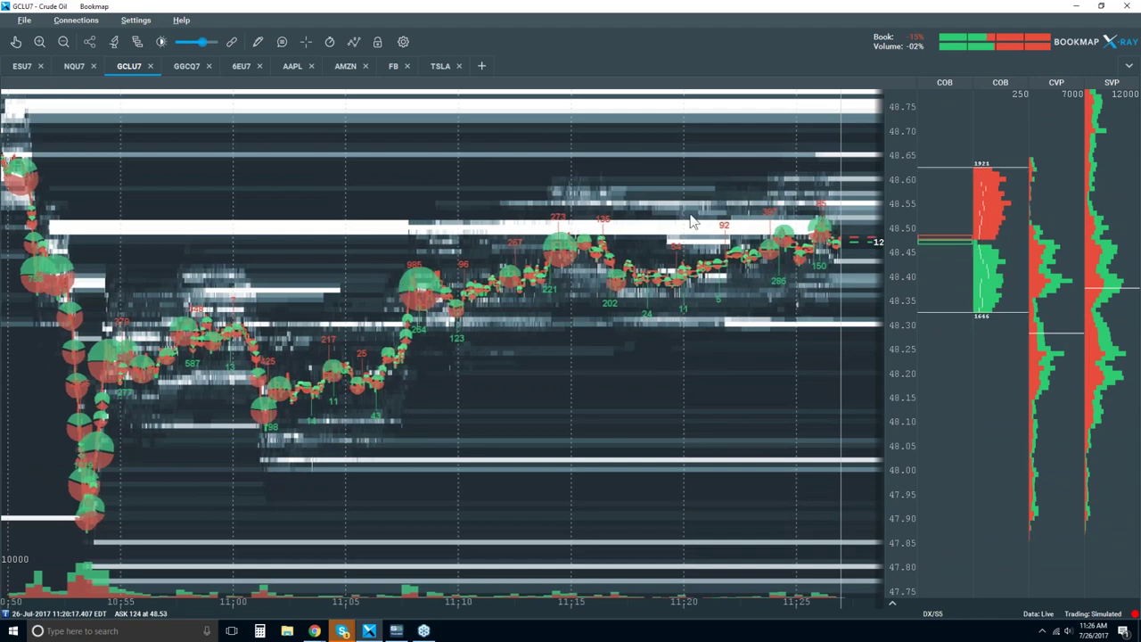
- Zoom to a five-minute window of about 11:23–11:28 with 30-second ticks
scroll(805, 221, up, 4)
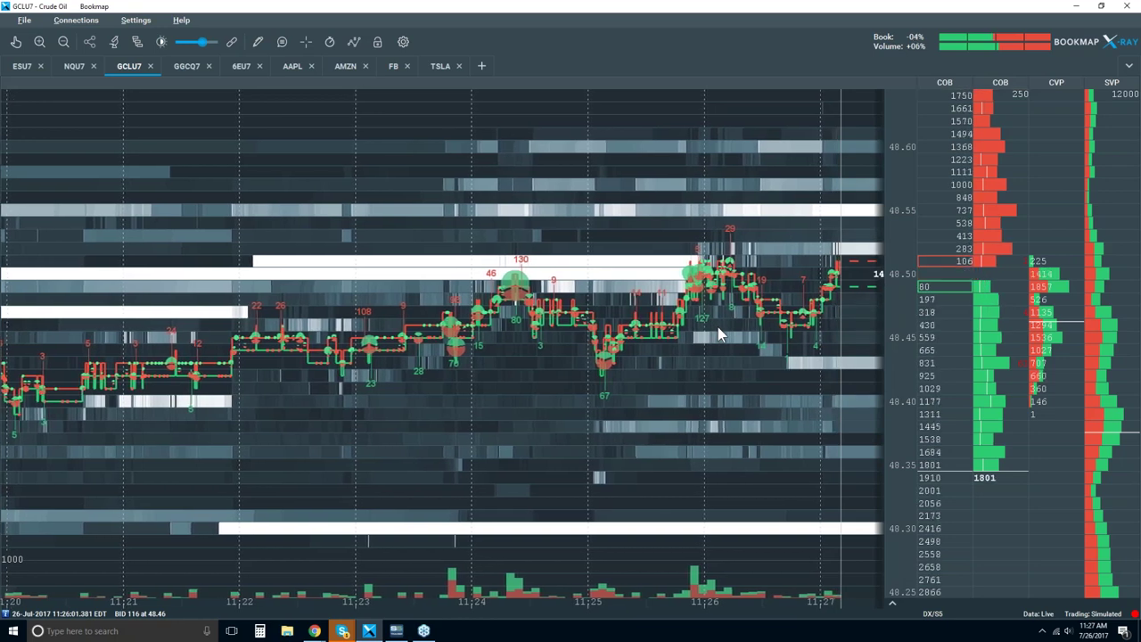
scroll(719, 334, down, 2)
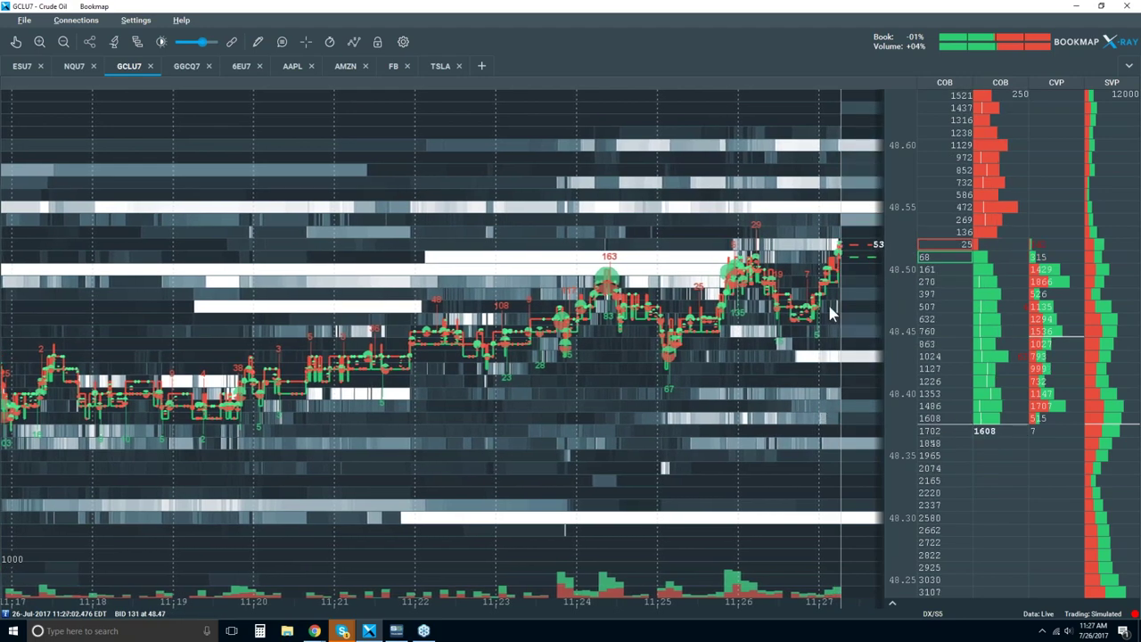
scroll(831, 266, up, 1)
scroll(831, 266, up, 3)
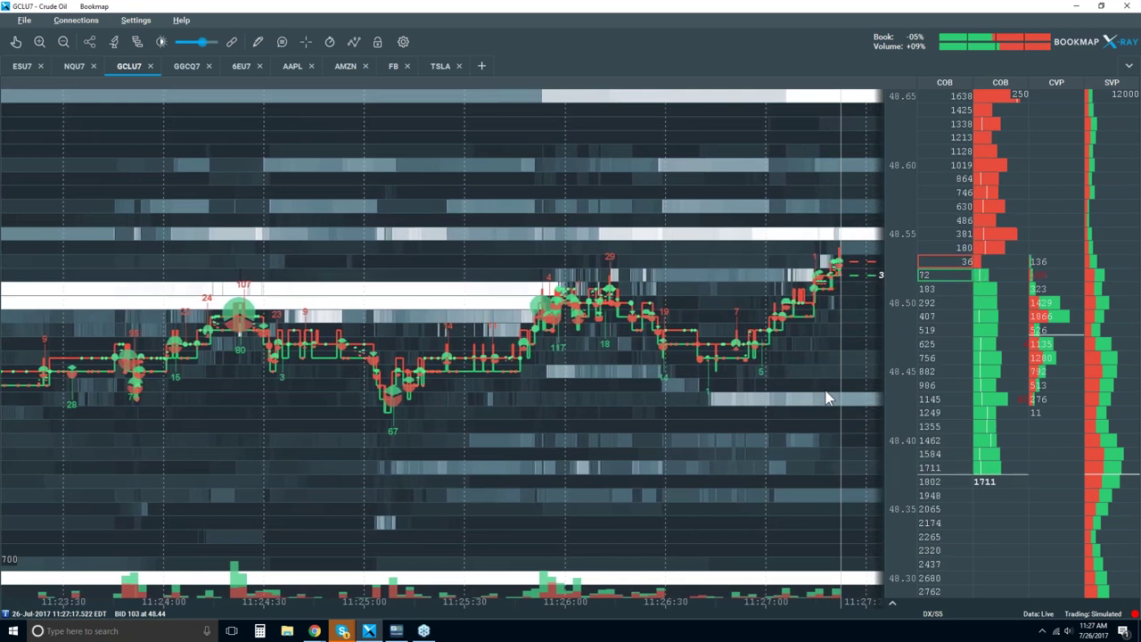
scroll(774, 355, down, 2)
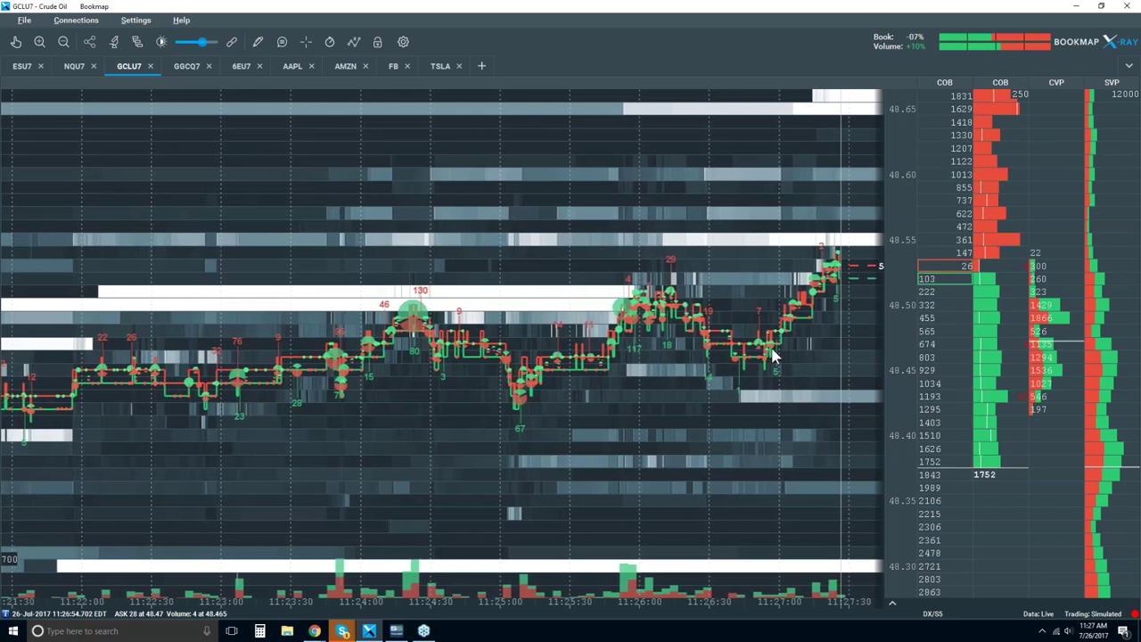
scroll(774, 355, up, 1)
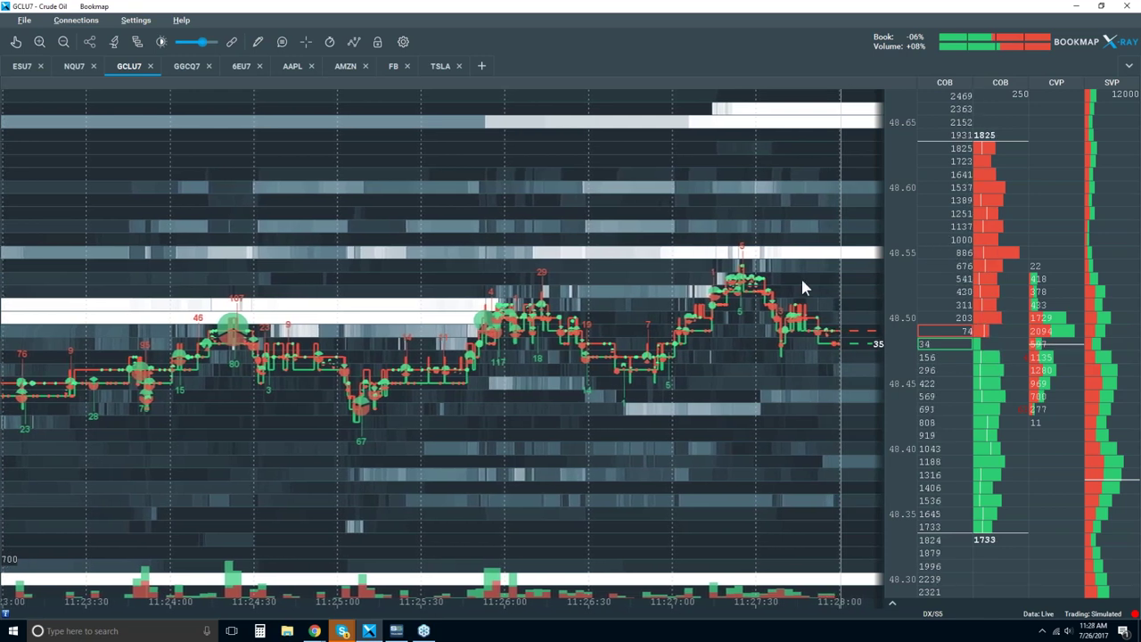
- Zoom the crude oil heatmap out and back in to span roughly 11:14 to 11:28
scroll(795, 277, down, 2)
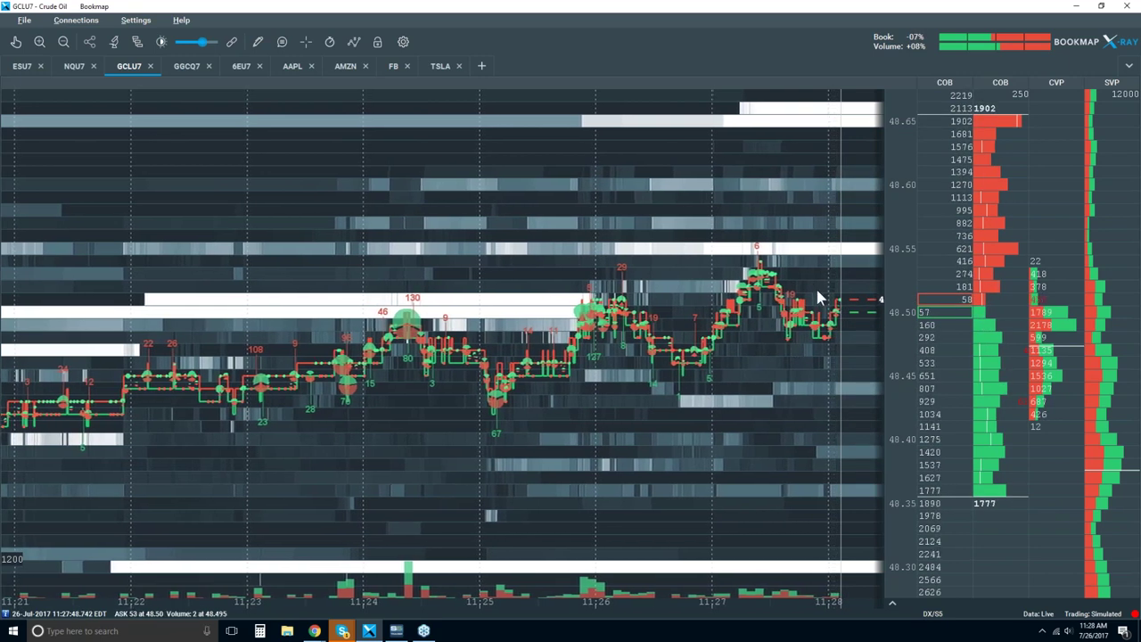
scroll(763, 349, down, 2)
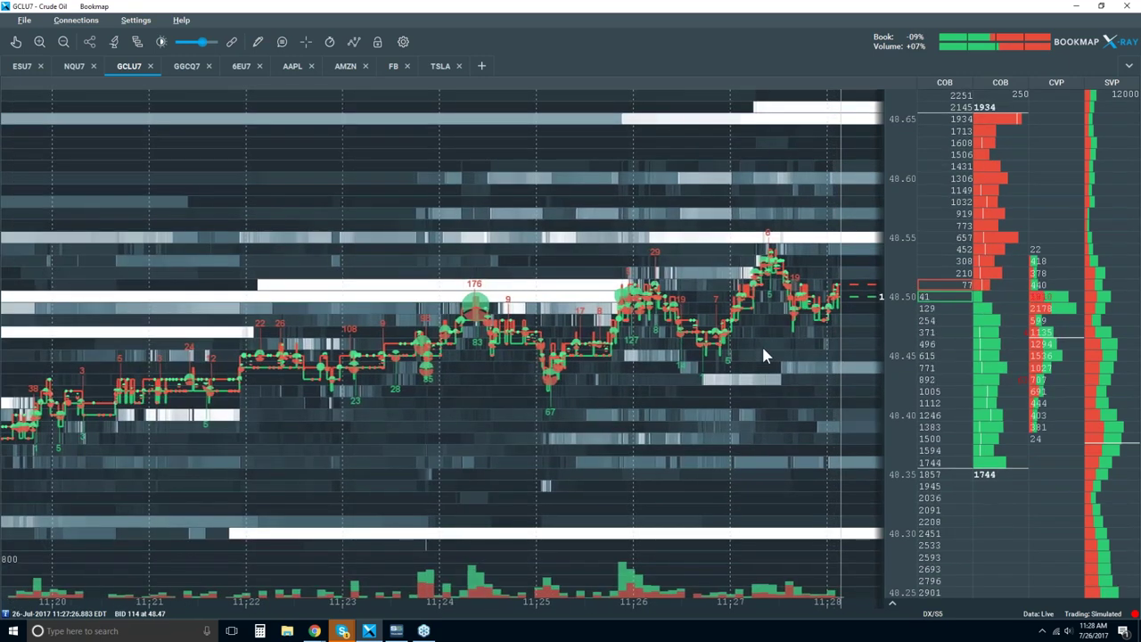
scroll(763, 349, down, 2)
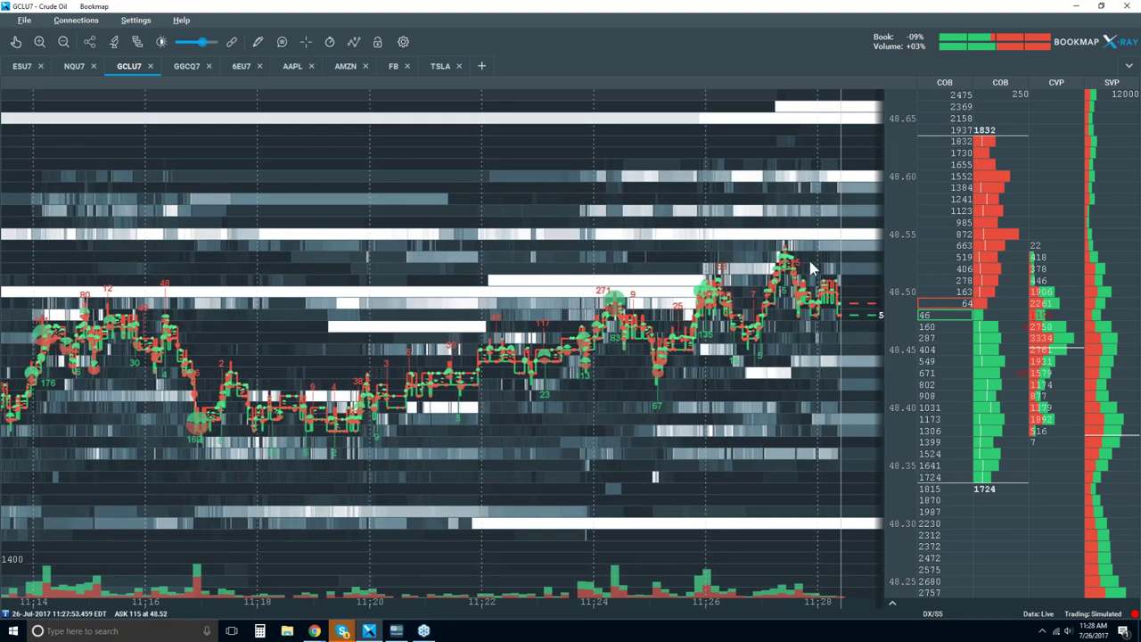
scroll(803, 285, up, 4)
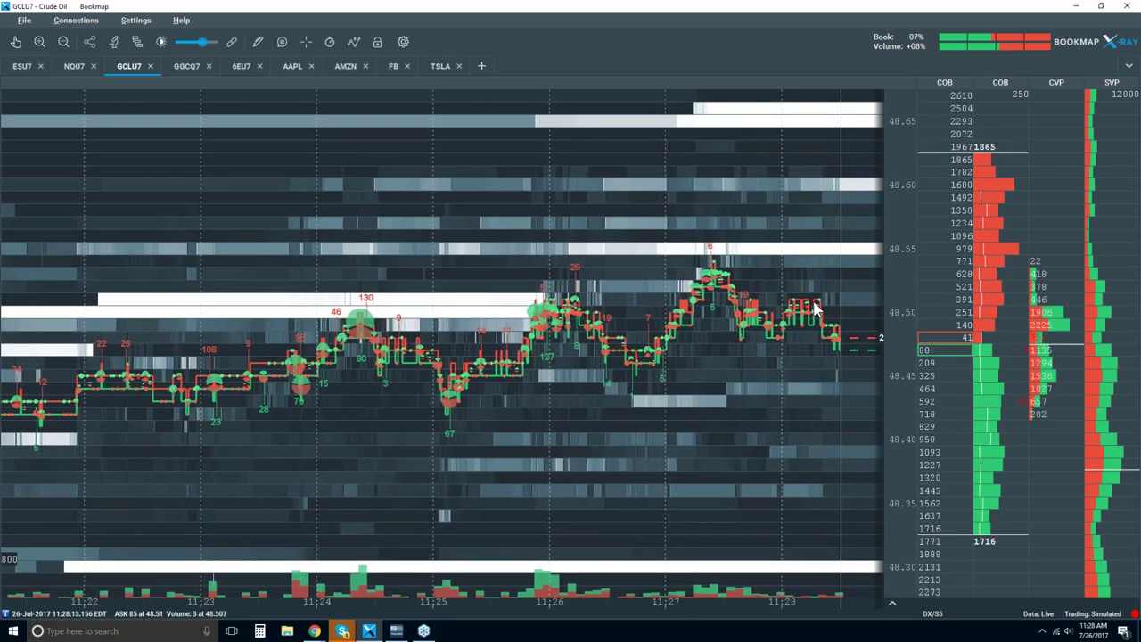
scroll(814, 307, down, 3)
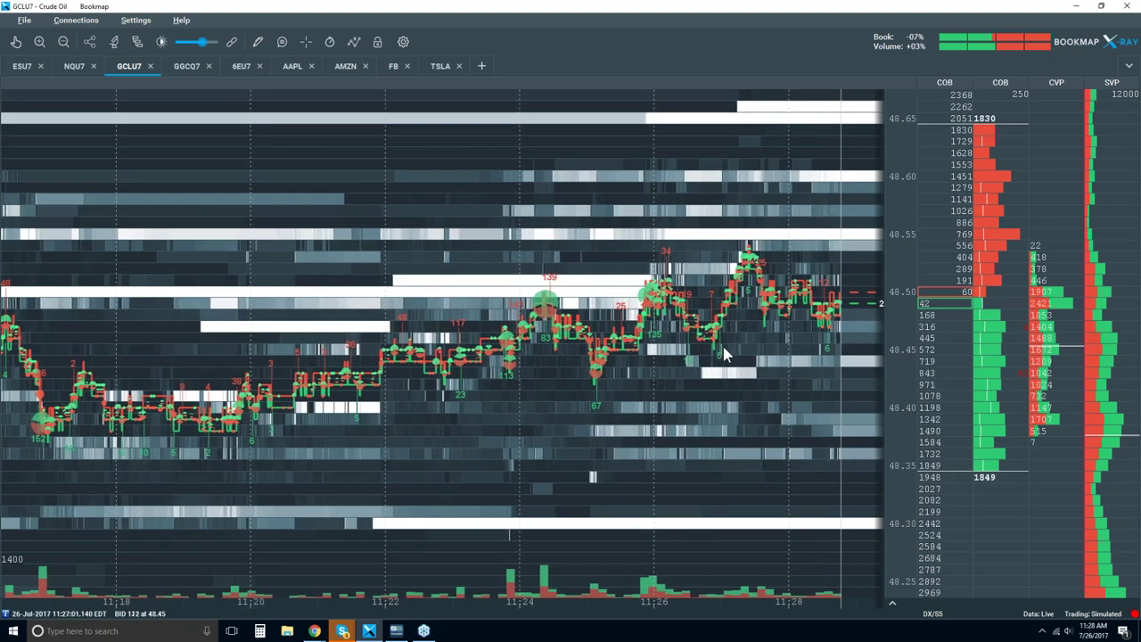
scroll(724, 354, down, 1)
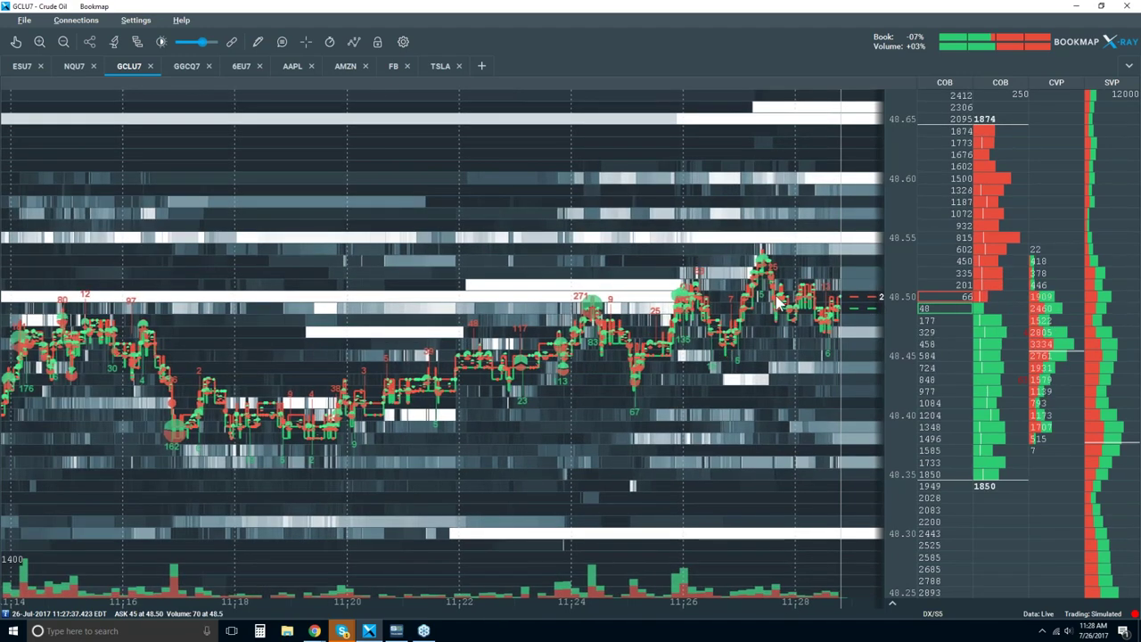
scroll(724, 354, up, 3)
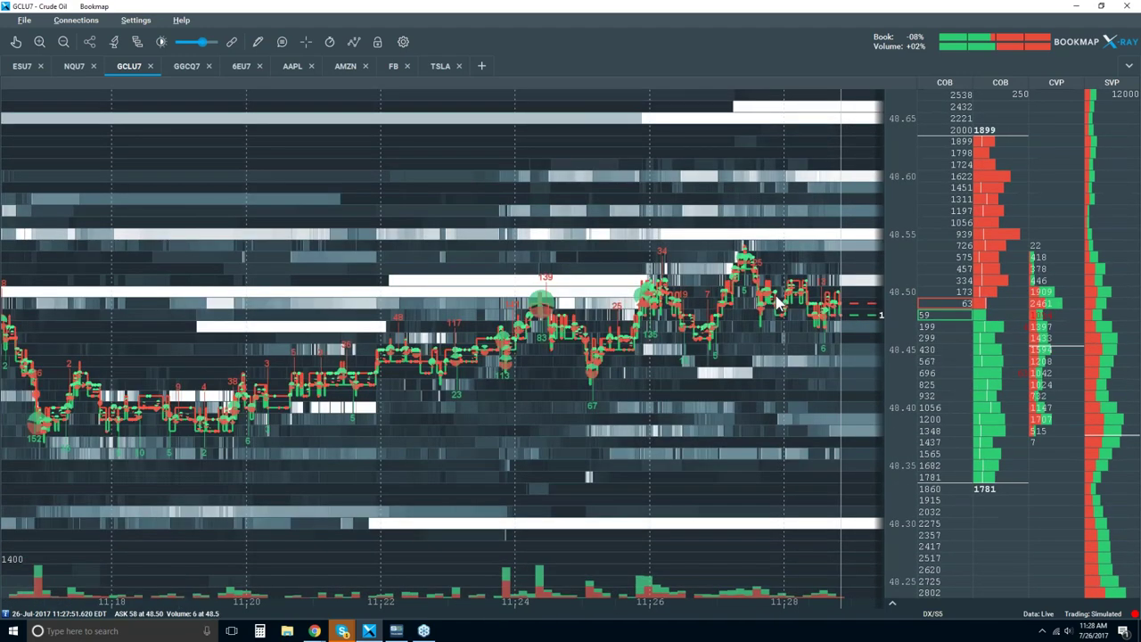
scroll(778, 304, down, 1)
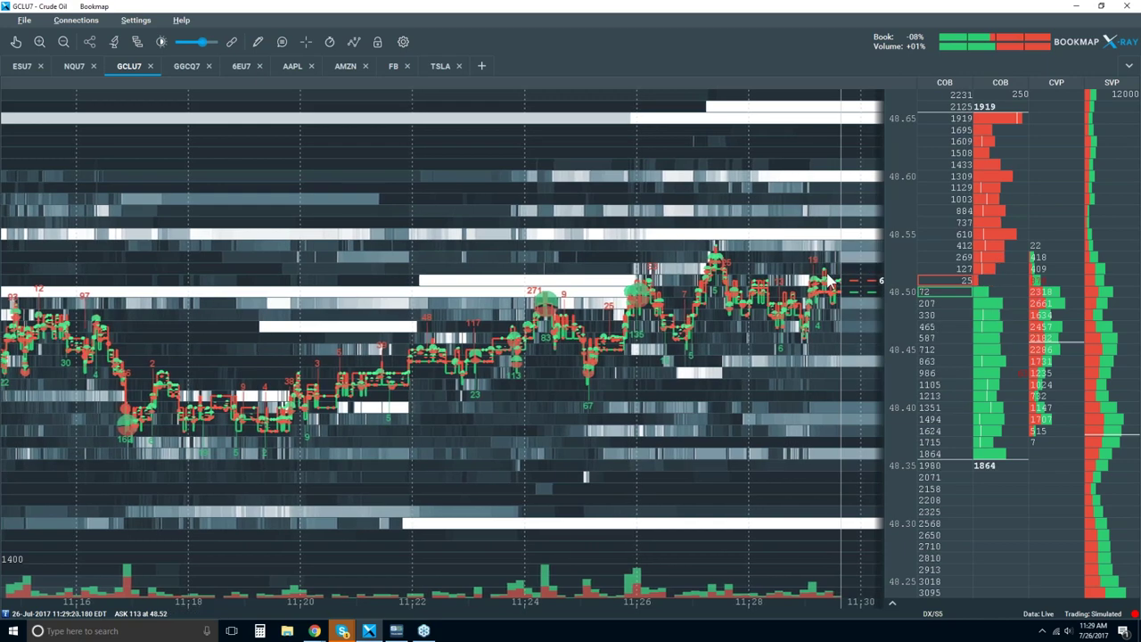
- Zoom the crude oil heatmap in, then slightly out, to show about 11:20–11:30
scroll(787, 237, up, 5)
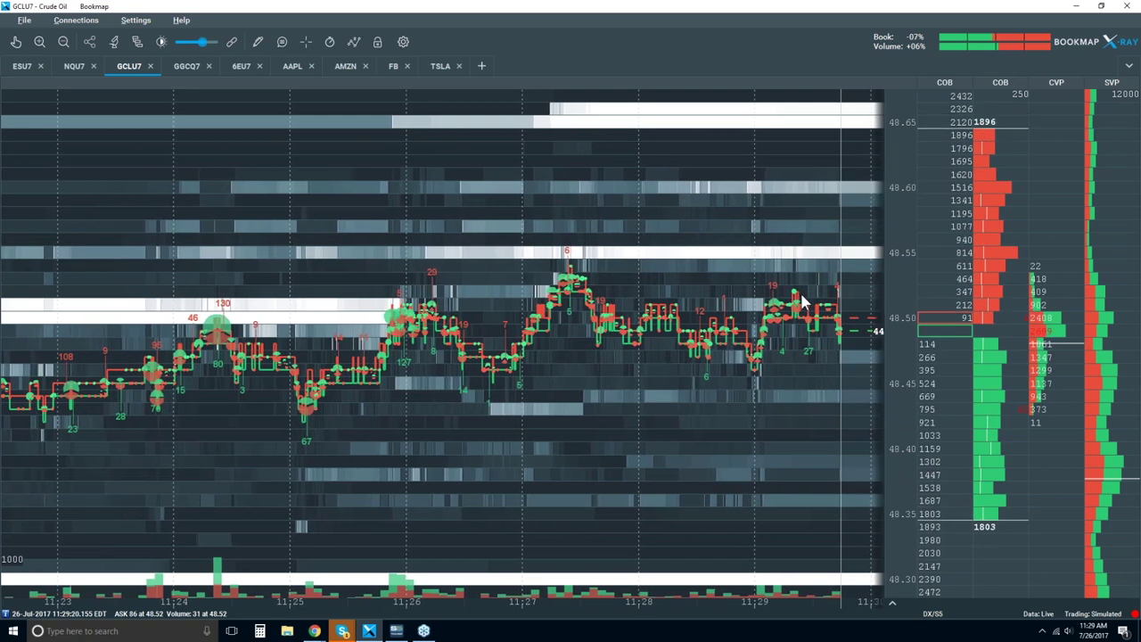
scroll(774, 278, down, 1)
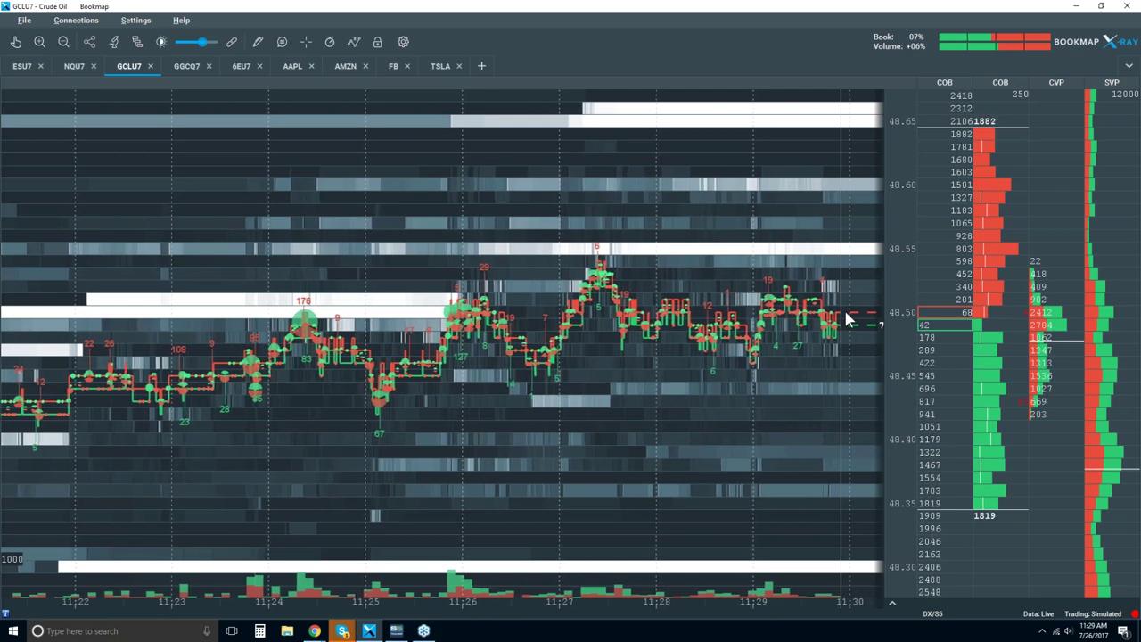
scroll(847, 319, down, 2)
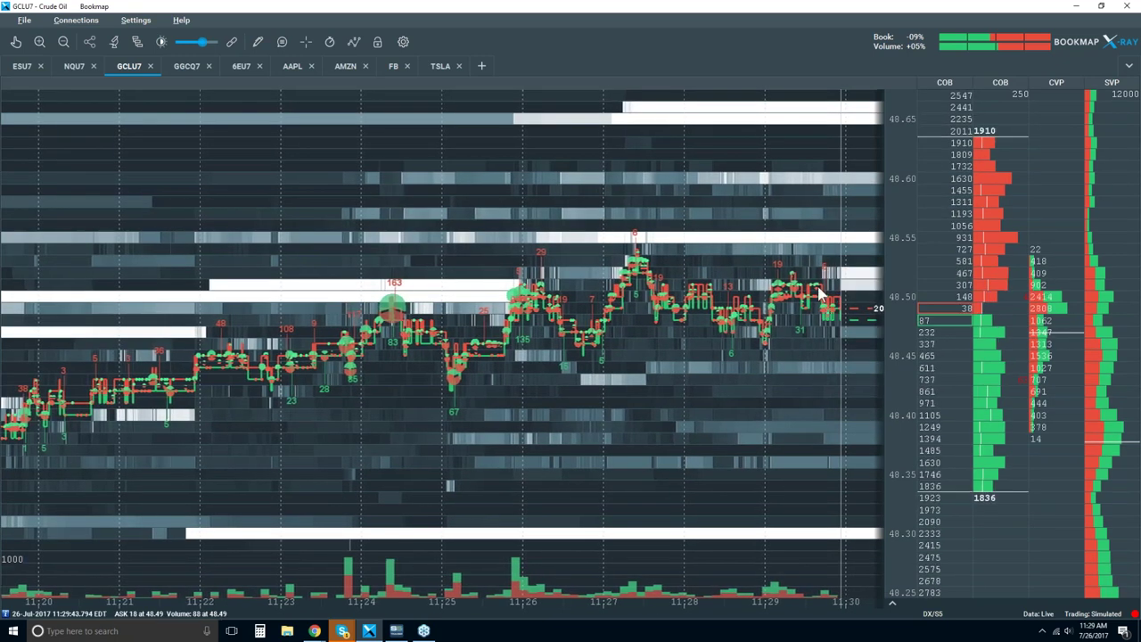
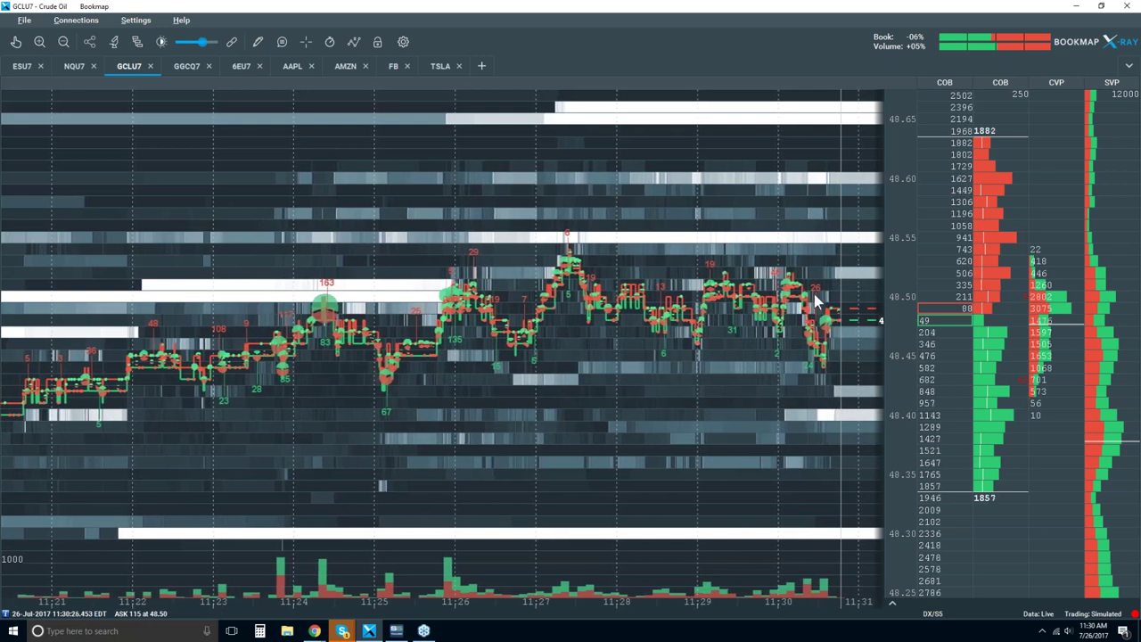
- Zoom the GCLU7 heatmap in and out, settling on roughly 11:29:45–11:32 with price near 48.50
scroll(809, 304, up, 2)
scroll(810, 301, up, 1)
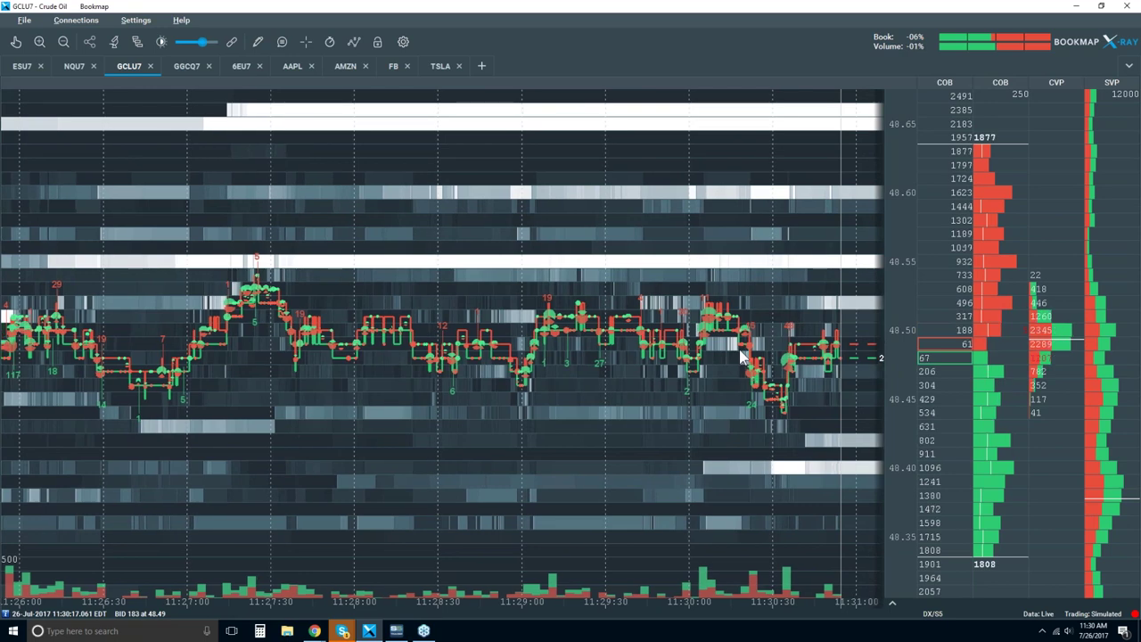
scroll(758, 359, down, 1)
scroll(740, 357, down, 1)
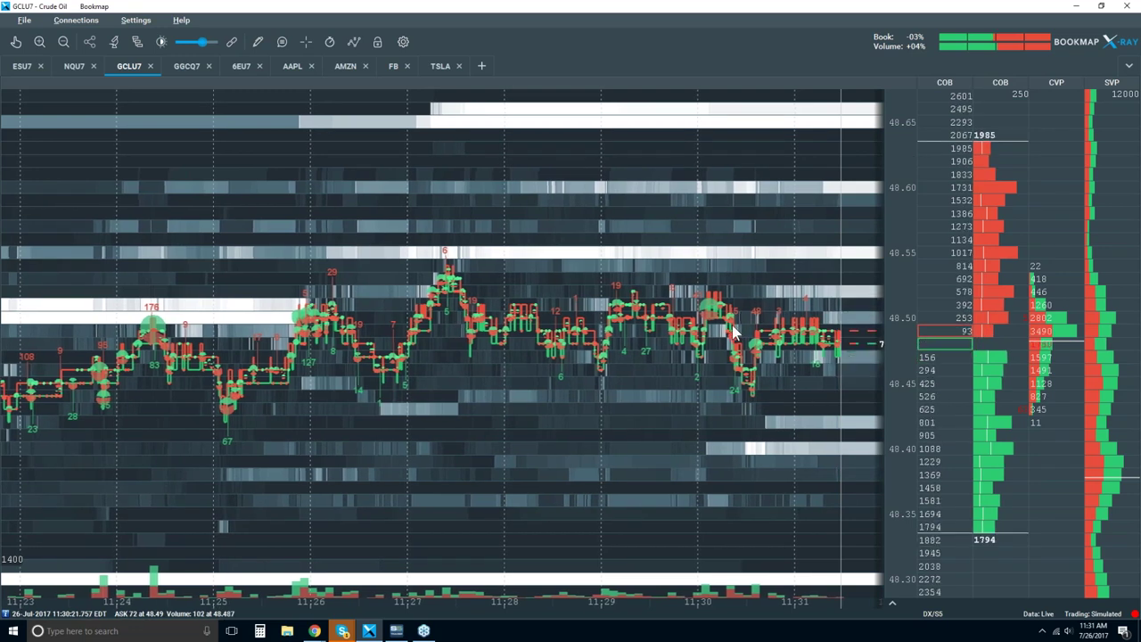
scroll(734, 332, down, 2)
scroll(734, 332, down, 2)
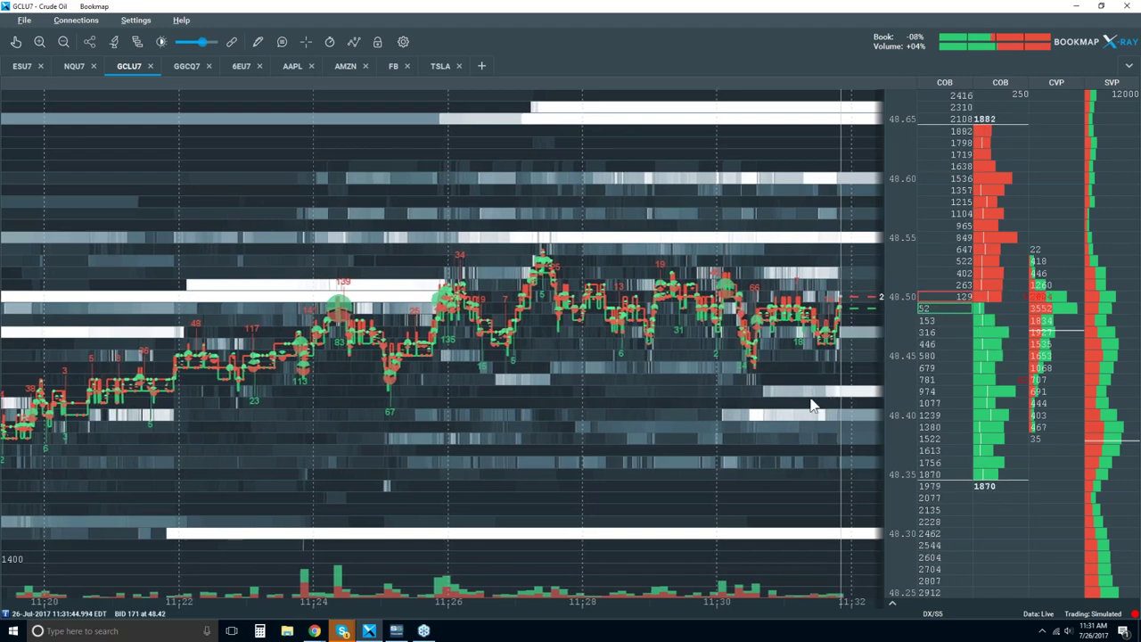
scroll(809, 284, up, 5)
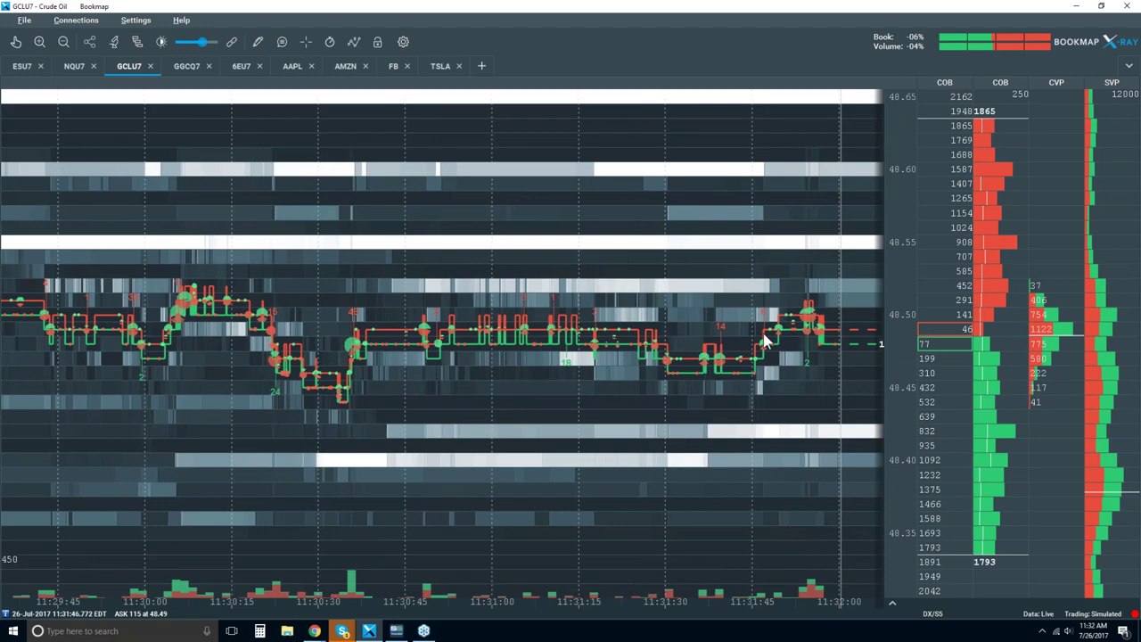
- Zoom the heatmap out to 11:10–11:30, then back in to about 11:25–11:33
scroll(764, 340, down, 3)
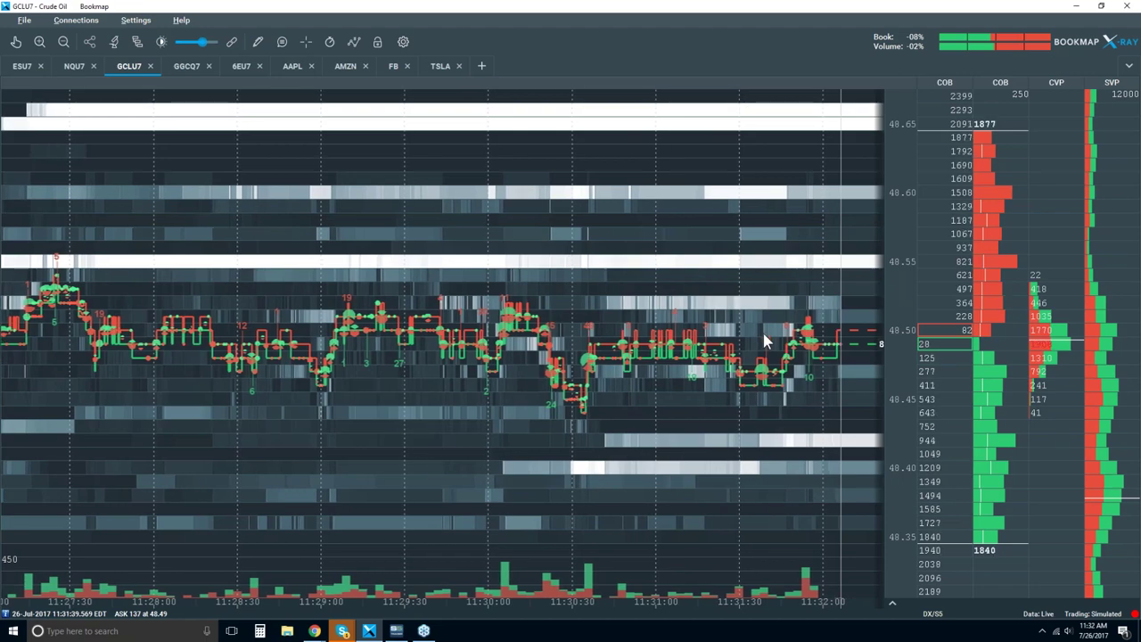
scroll(761, 329, down, 1)
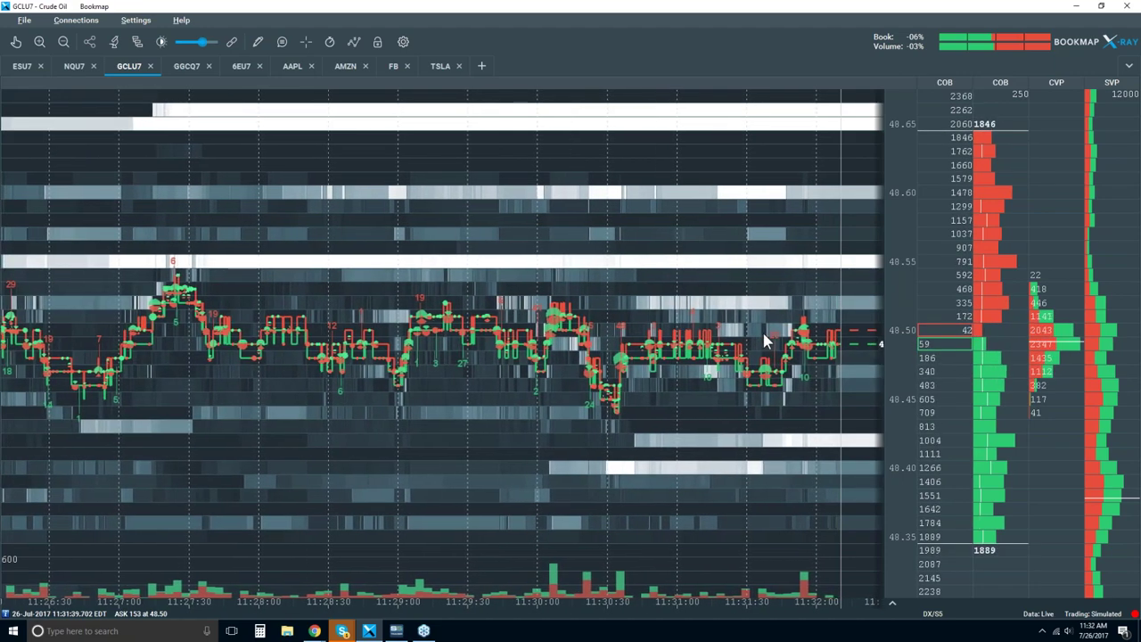
scroll(764, 336, down, 1)
scroll(764, 340, down, 1)
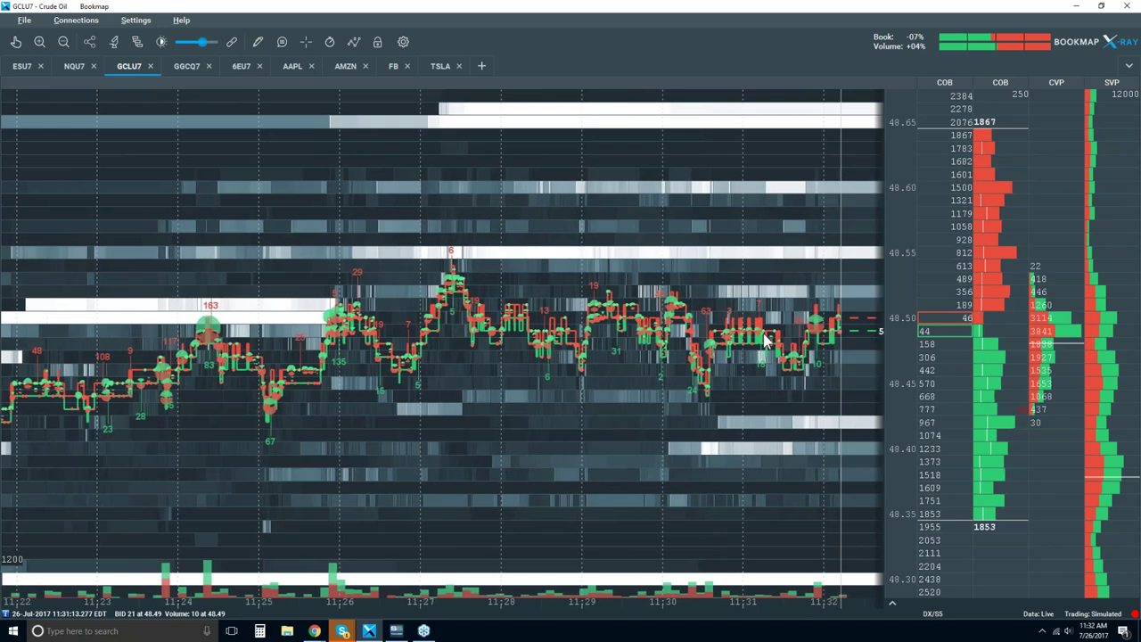
scroll(765, 339, down, 1)
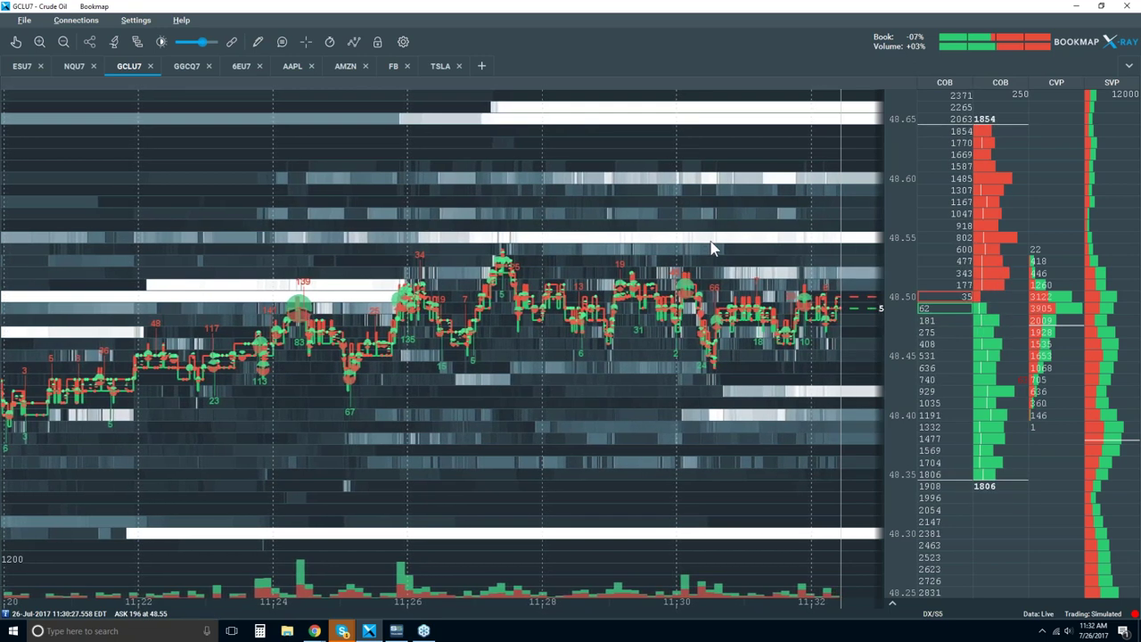
scroll(711, 248, down, 3)
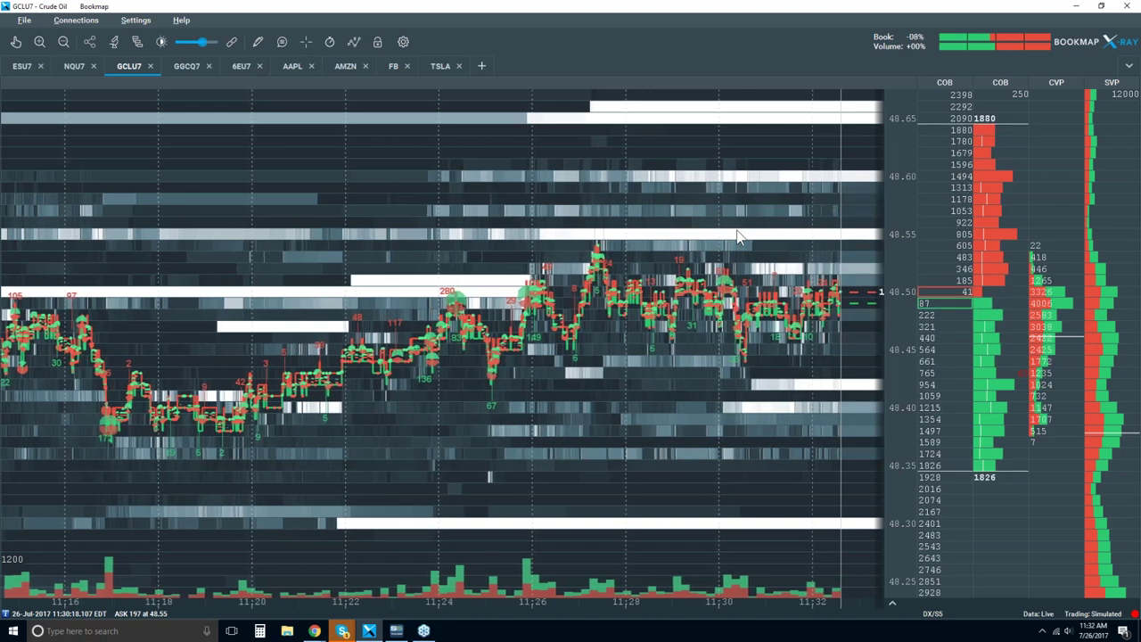
scroll(743, 246, down, 1)
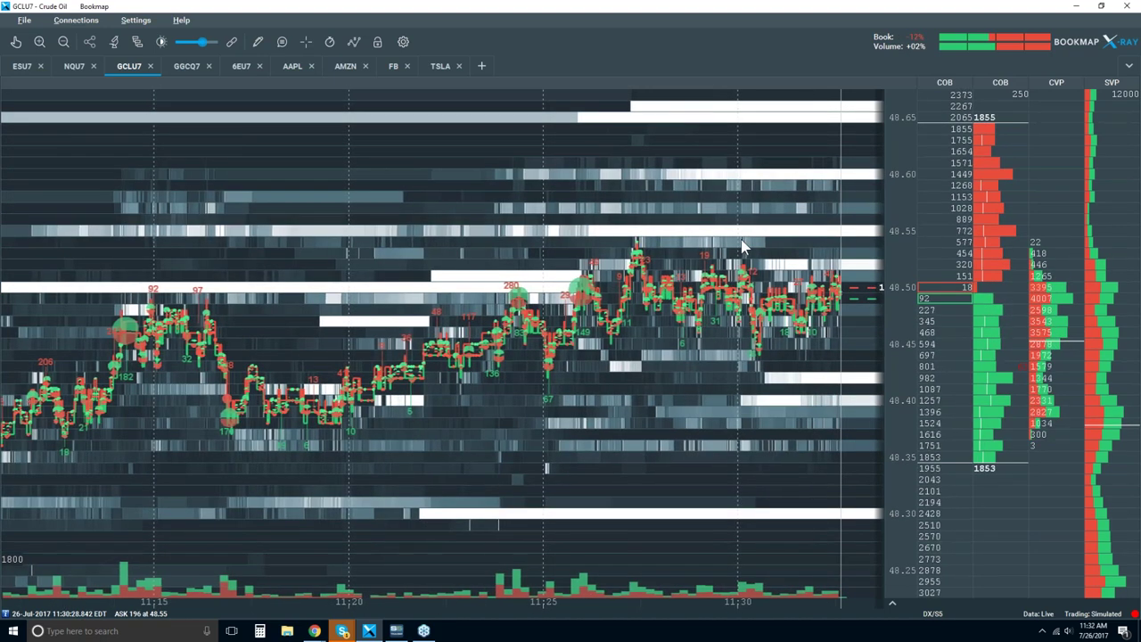
scroll(743, 246, down, 2)
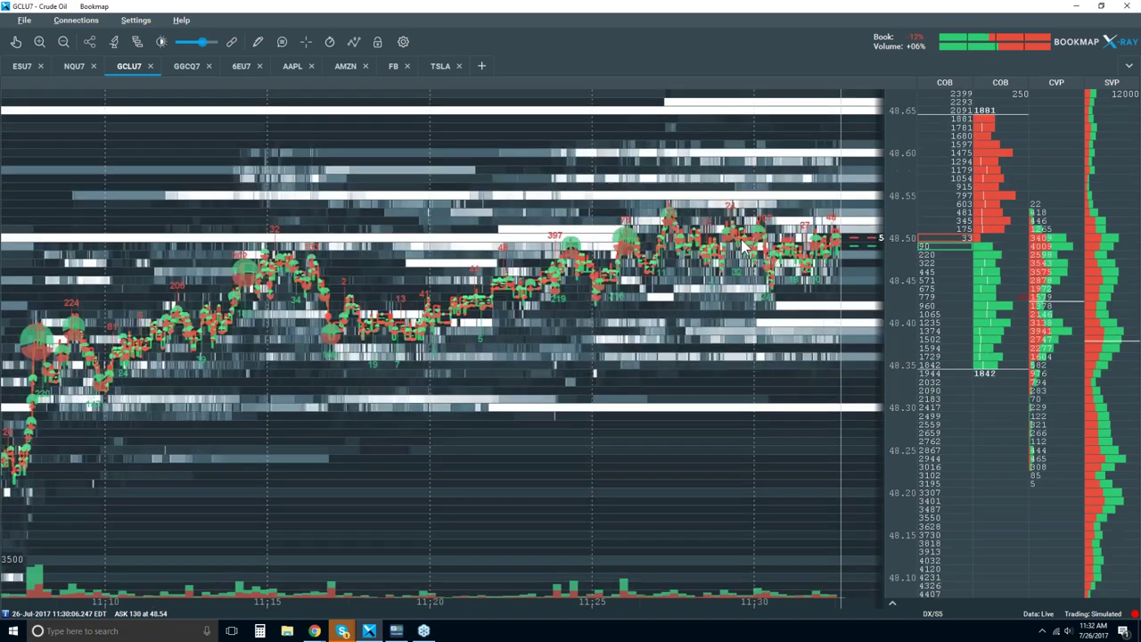
scroll(741, 239, up, 4)
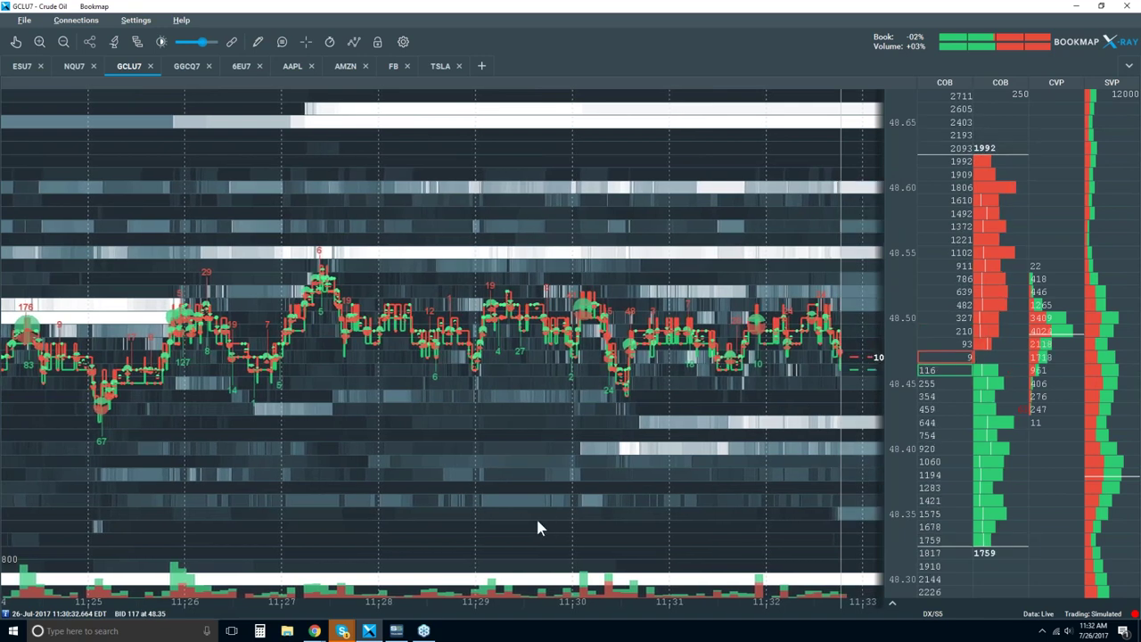
mouse_move(307, 631)
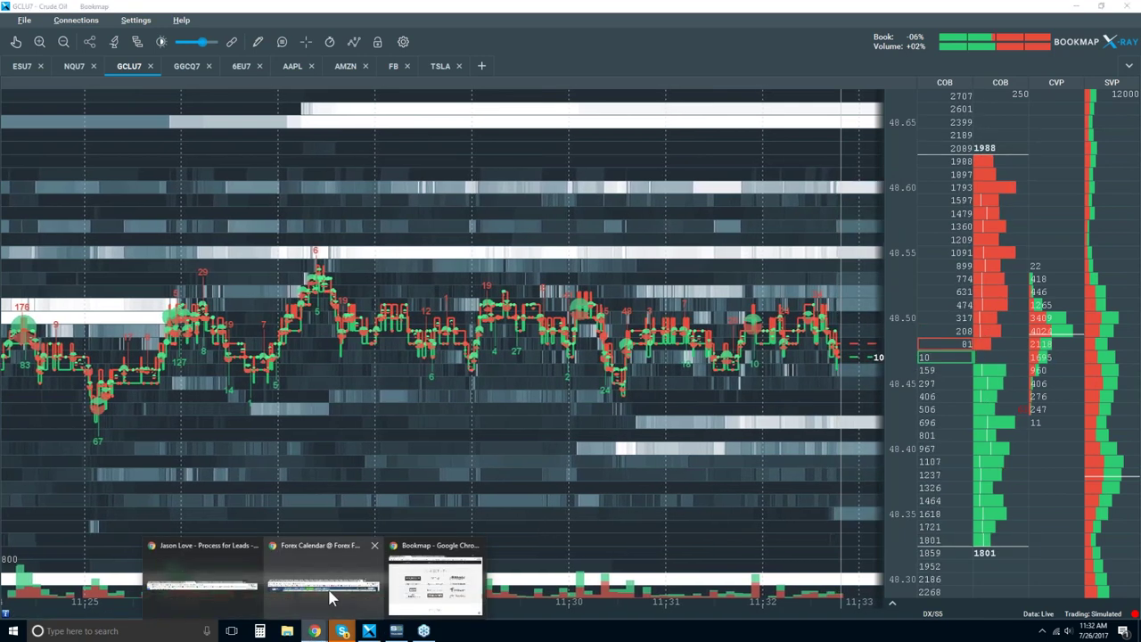
click(446, 581)
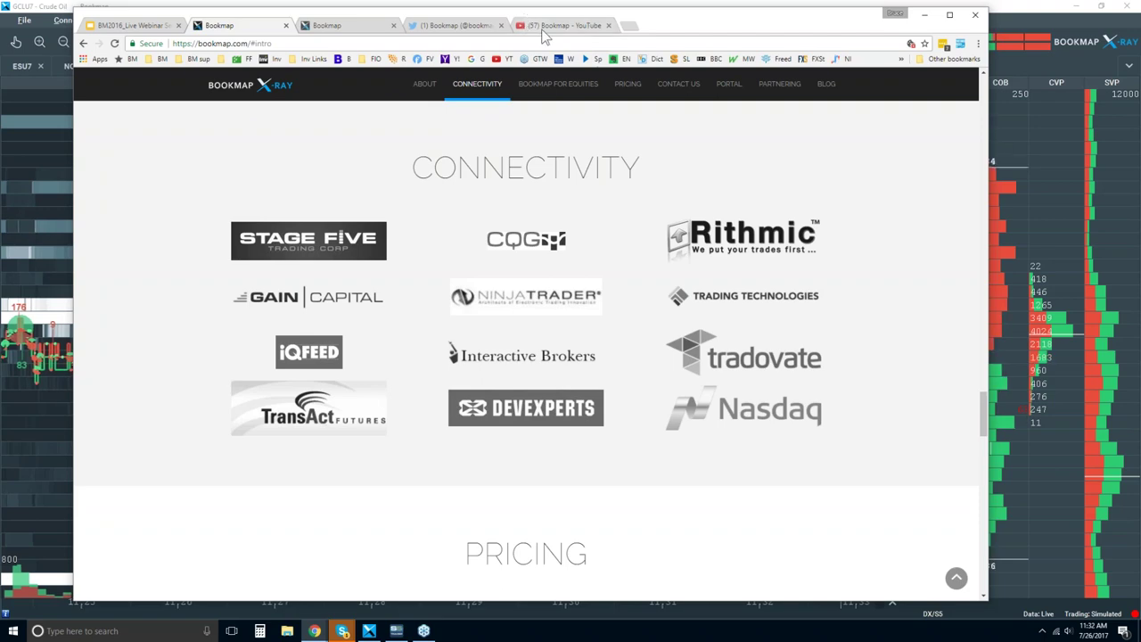
key(ctrl+5)
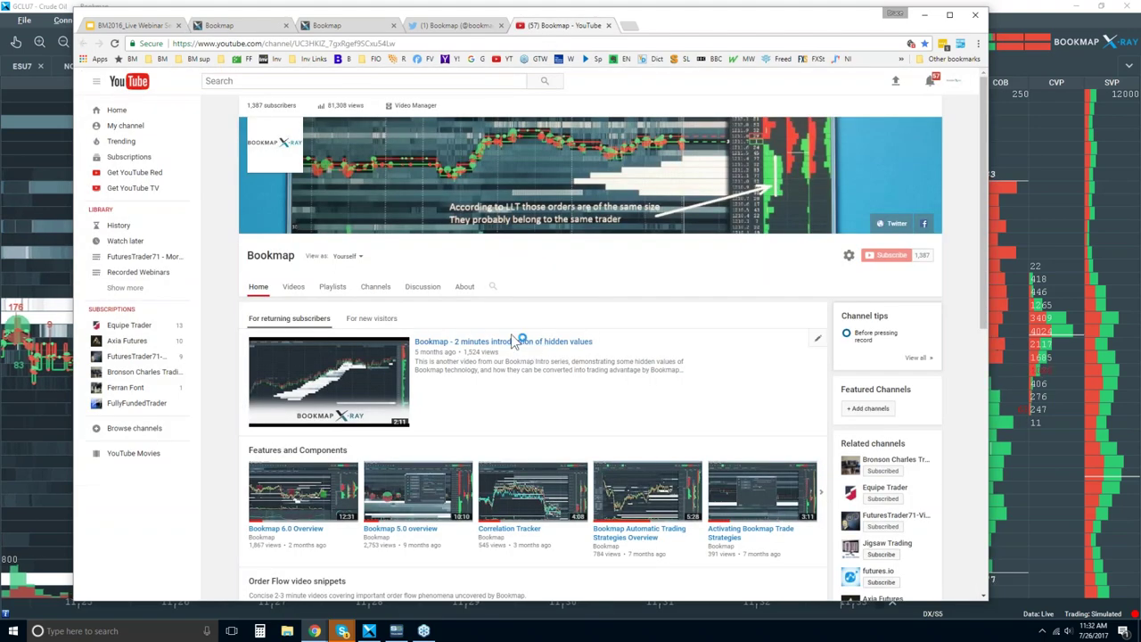
scroll(515, 344, down, 3)
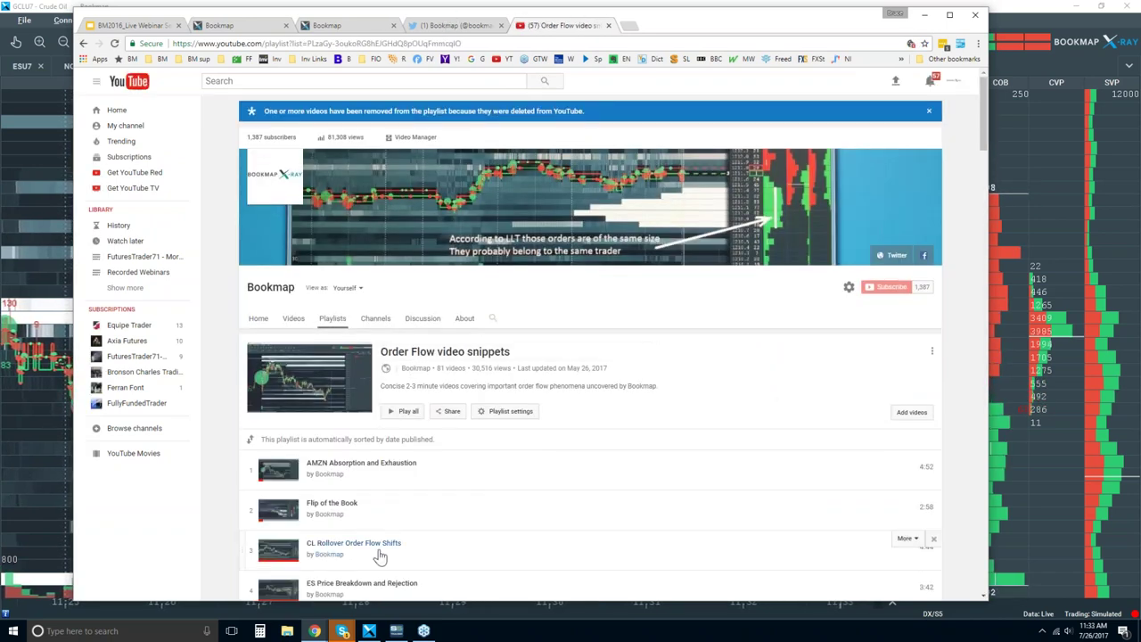
scroll(355, 438, down, 3)
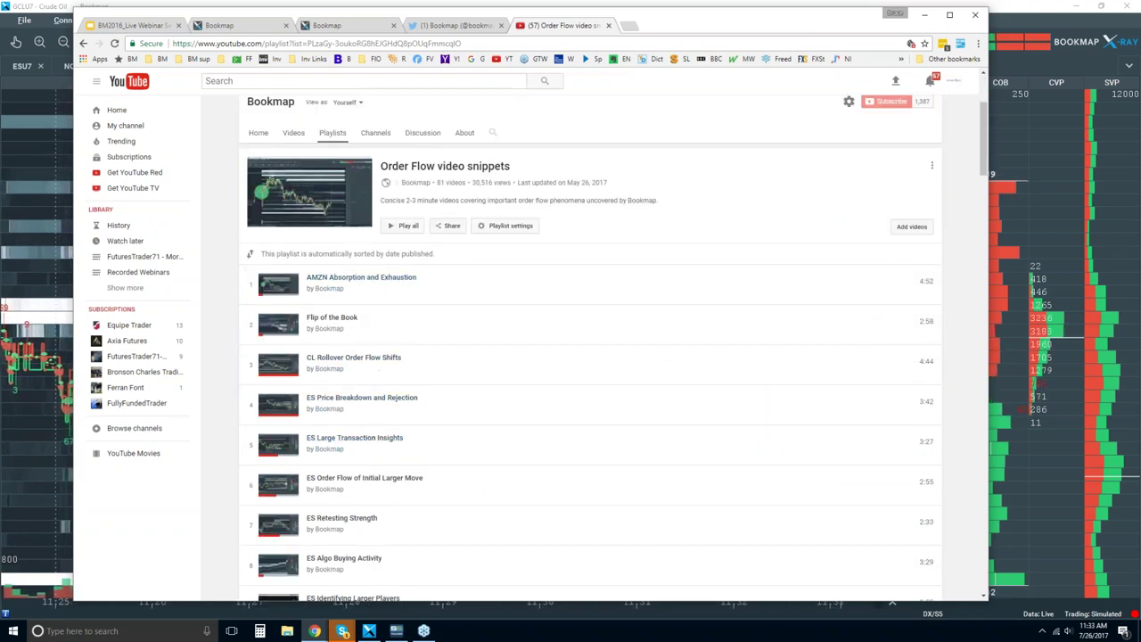
key(alt+Tab)
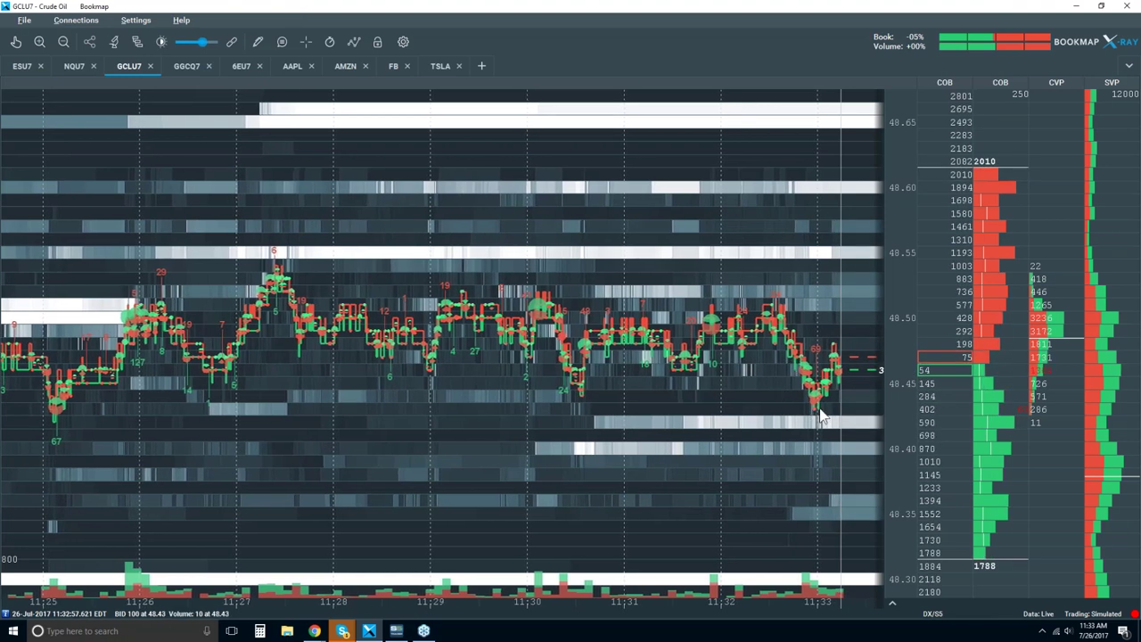
- Zoom the heatmap to about 11:29:30–11:34 with 30-second gridlines
scroll(800, 363, up, 3)
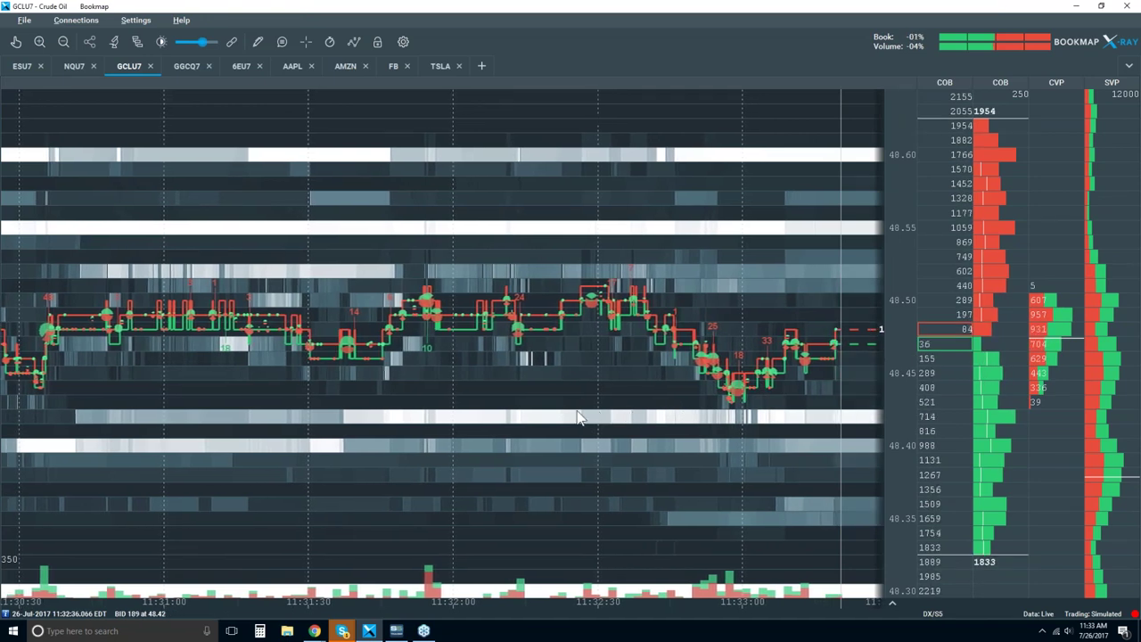
scroll(619, 420, down, 2)
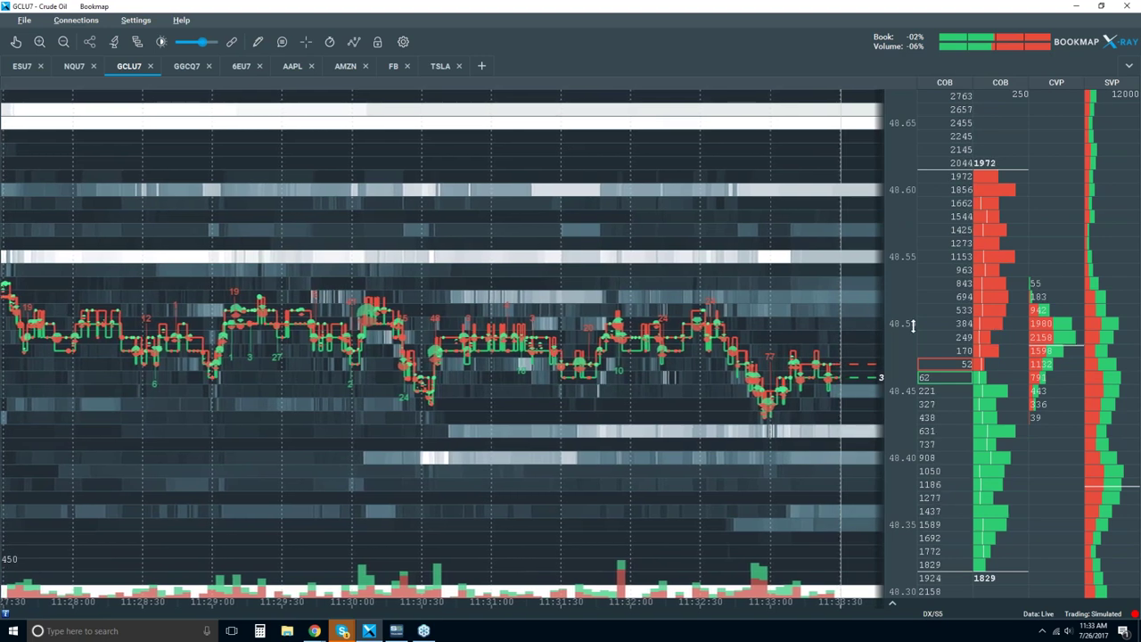
scroll(443, 339, down, 3)
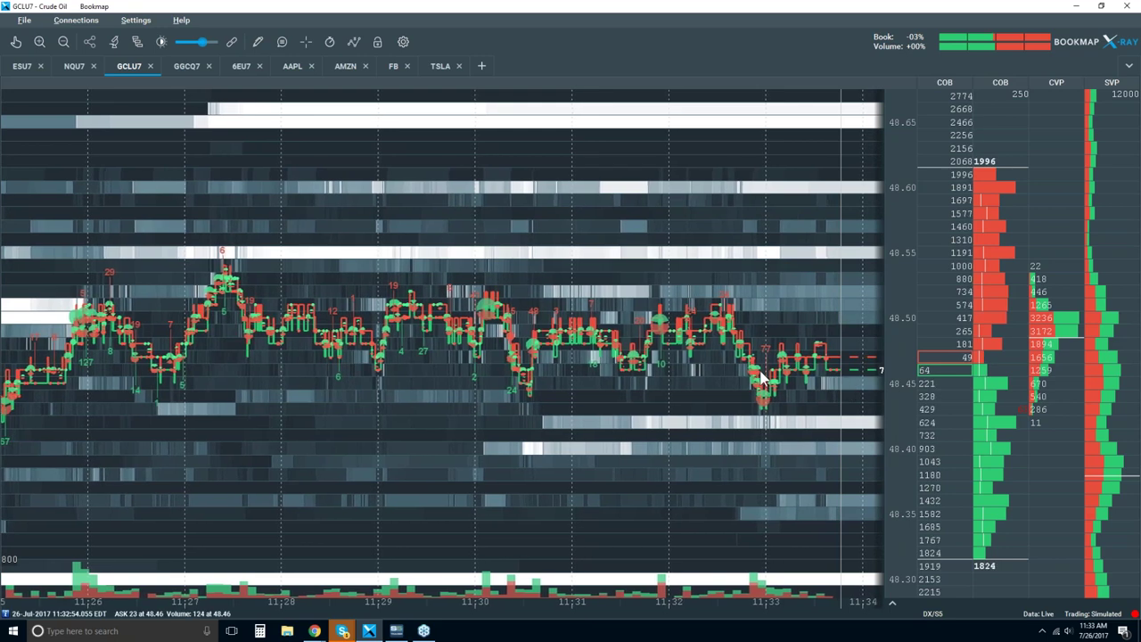
scroll(775, 379, up, 2)
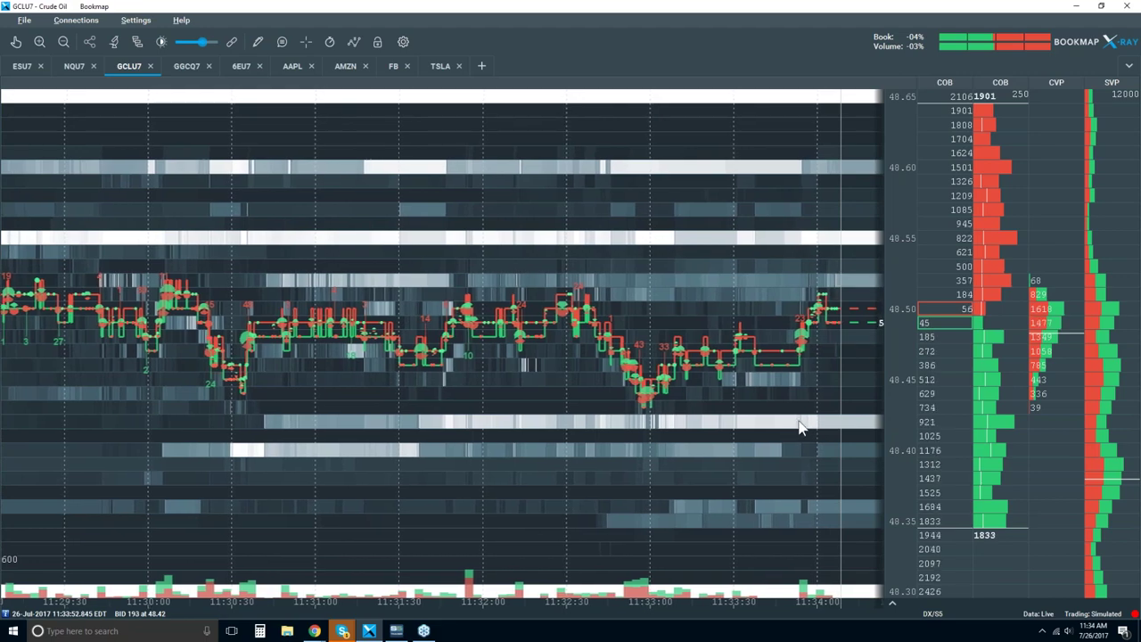
- Zoom the heatmap out until the time axis spans about 11:26–11:36
scroll(747, 327, down, 3)
scroll(748, 328, down, 3)
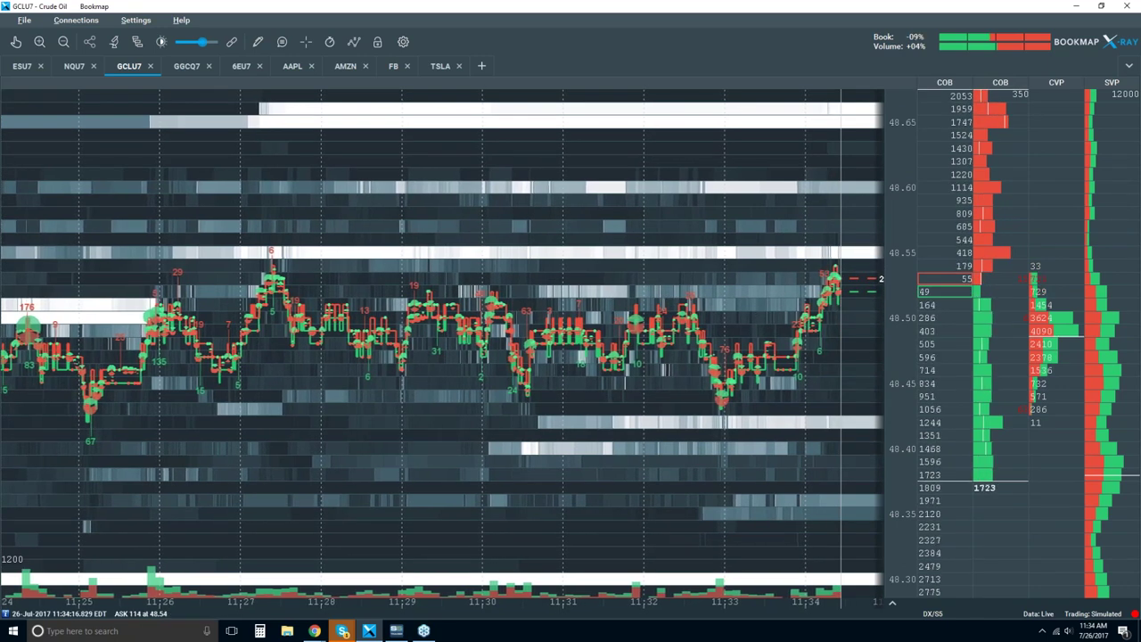
scroll(829, 278, up, 3)
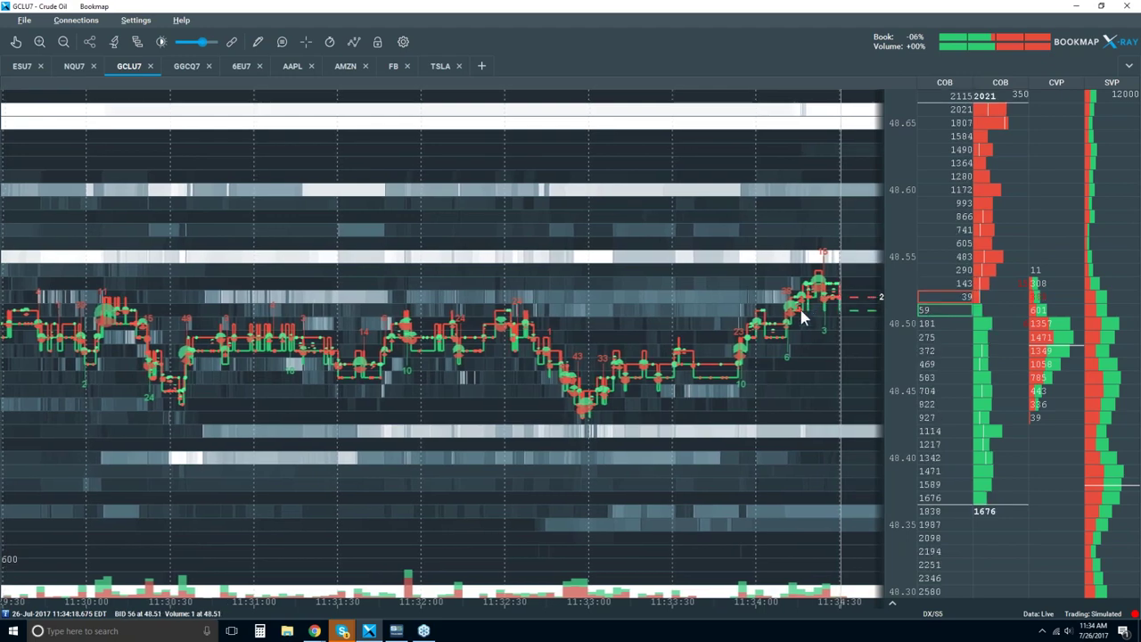
scroll(800, 311, down, 2)
scroll(801, 314, down, 2)
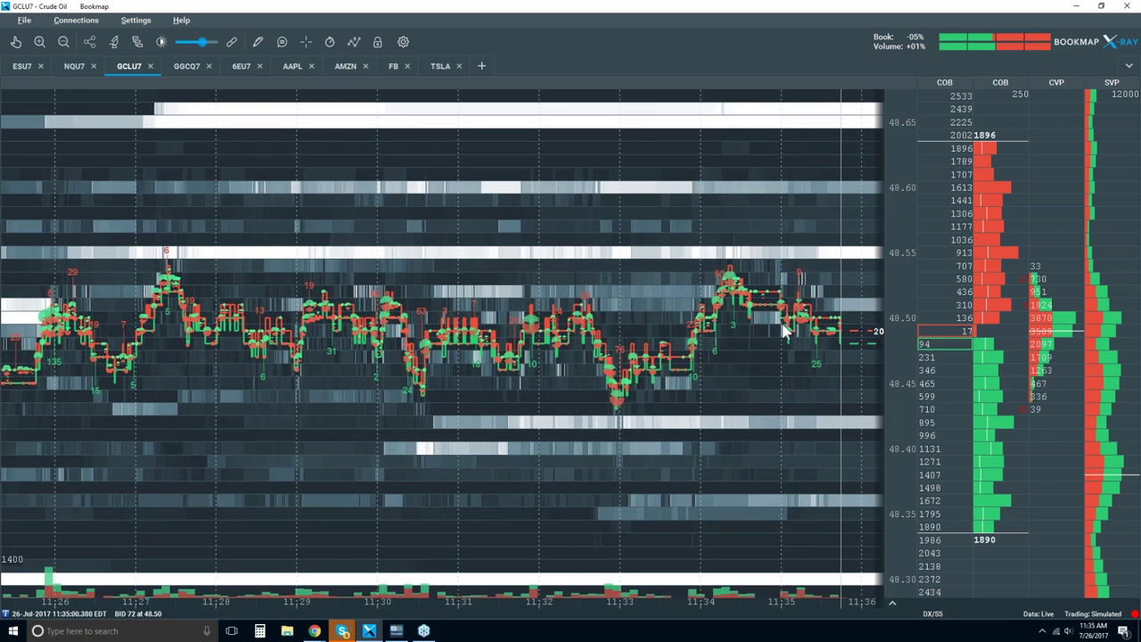
- Zoom the heatmap out to about 11:08–11:35, showing prices from 48.10 to 48.70
scroll(783, 332, down, 1)
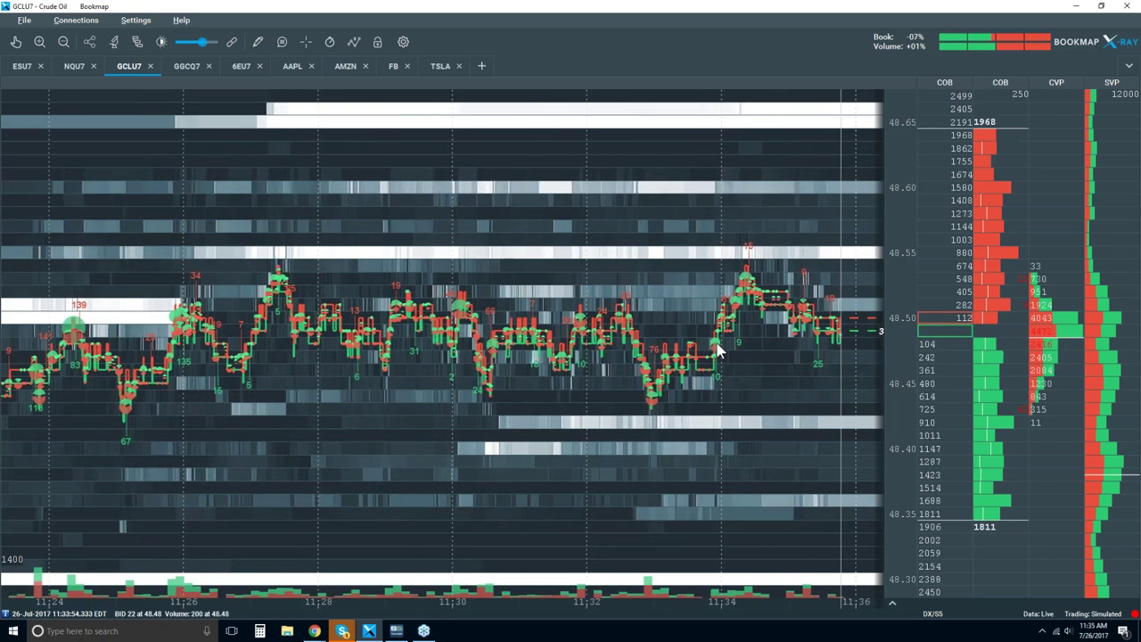
scroll(678, 316, up, 4)
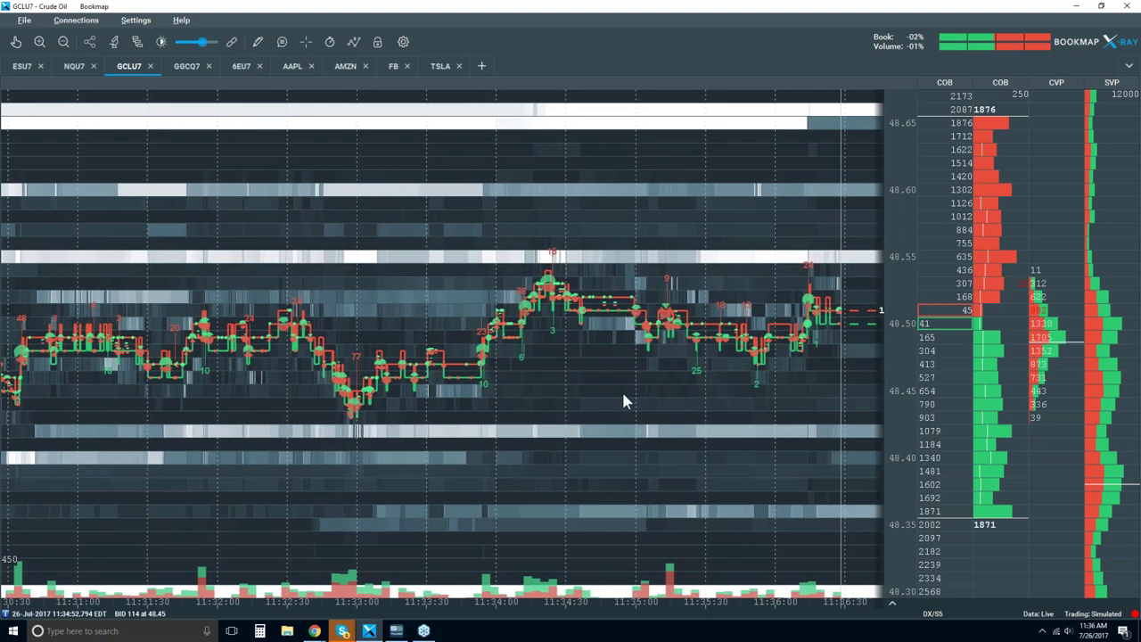
scroll(624, 395, down, 2)
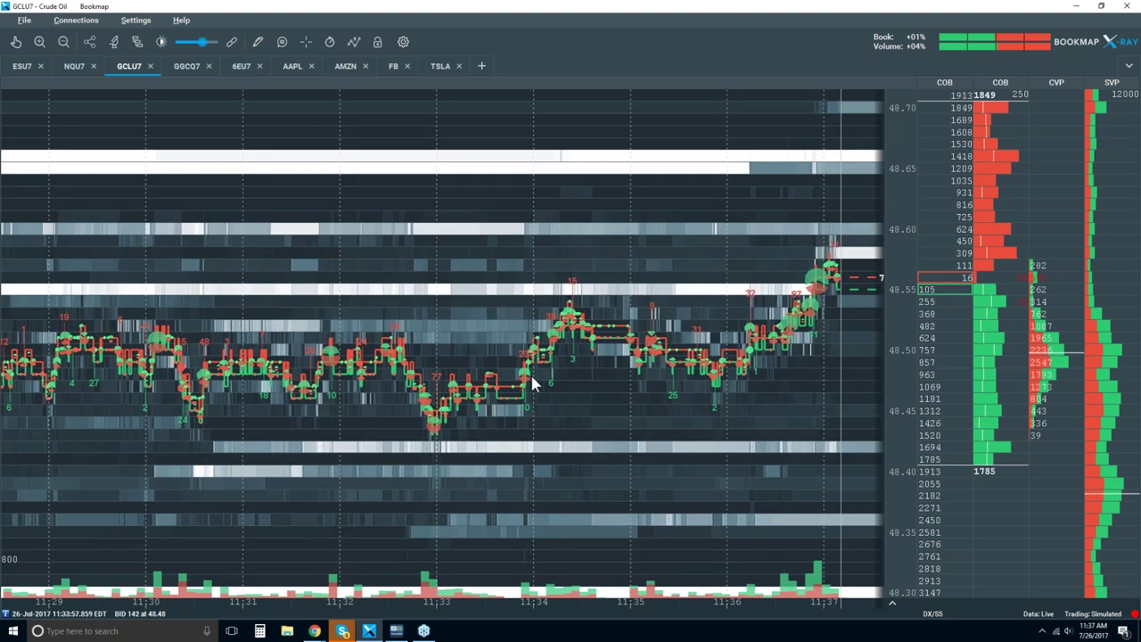
scroll(531, 373, down, 1)
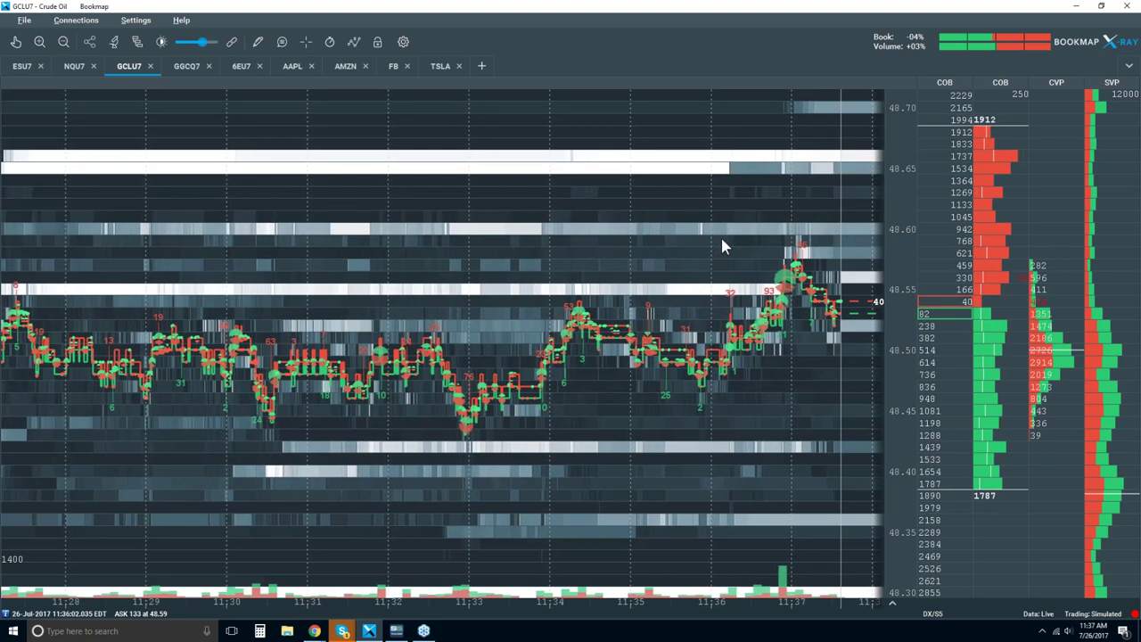
scroll(789, 272, down, 5)
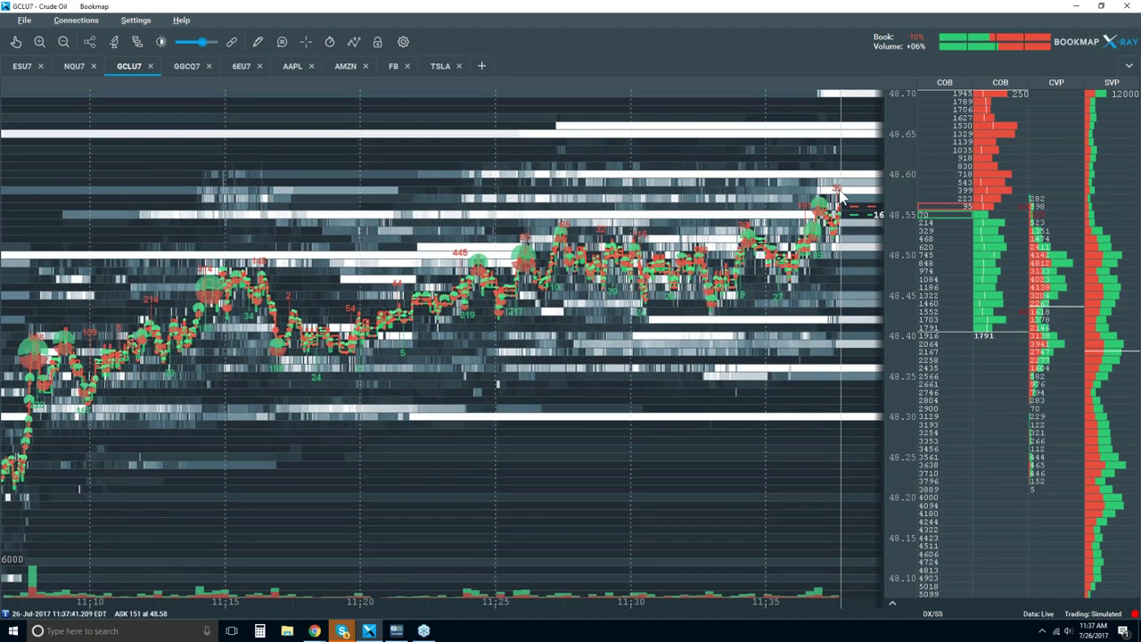
- Zoom the heatmap in to about 11:29–11:38, then ease out slightly
scroll(821, 198, up, 3)
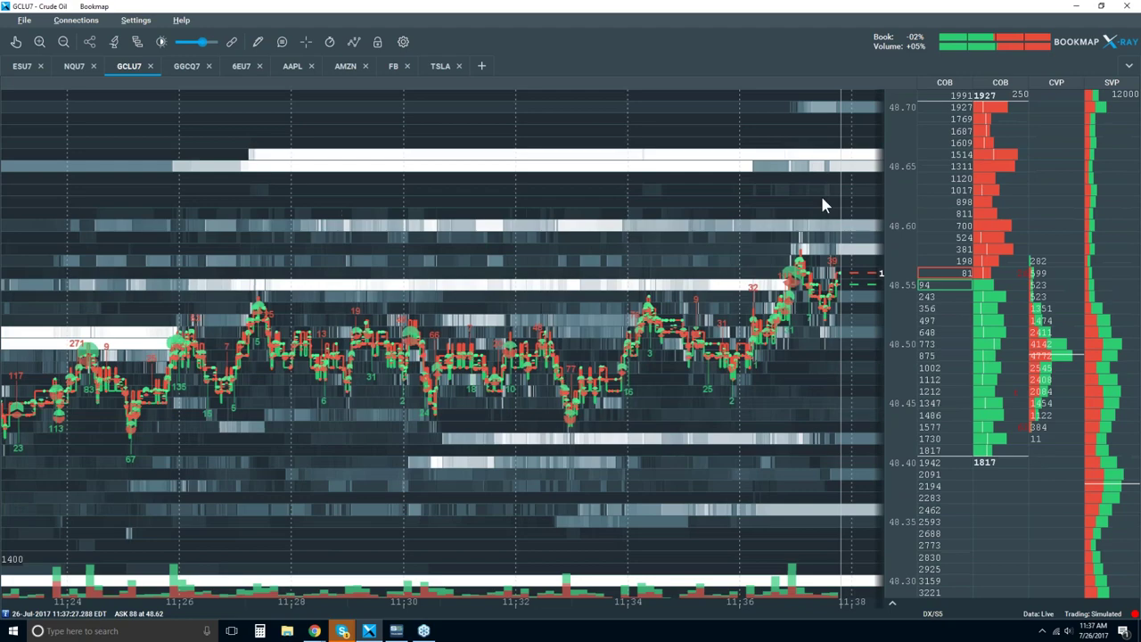
scroll(822, 198, up, 2)
scroll(795, 364, down, 2)
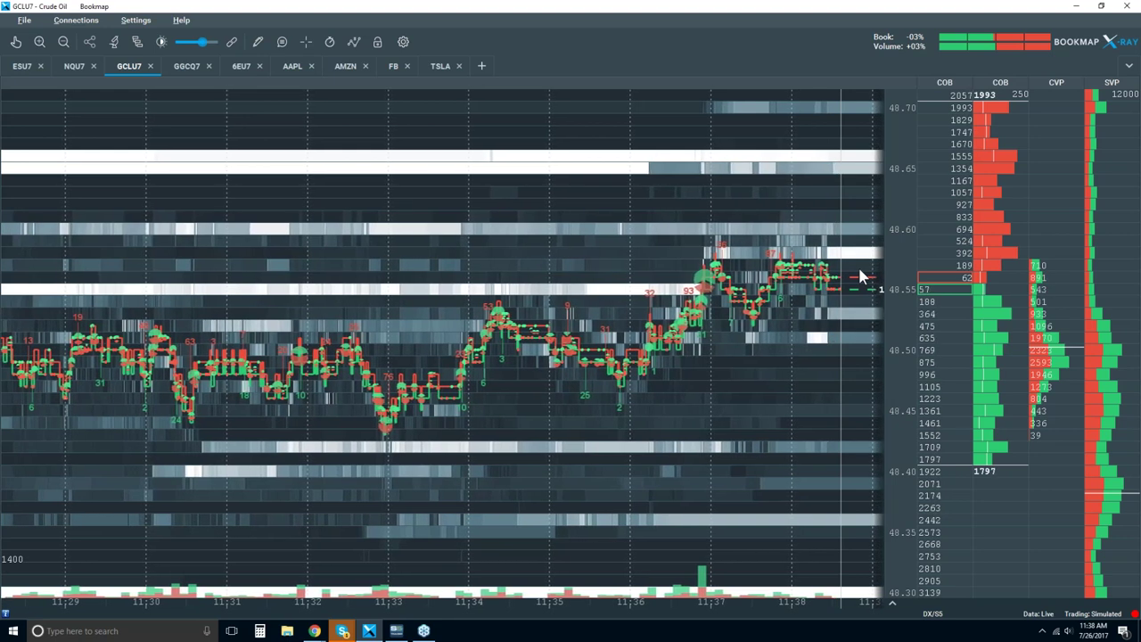
- Zoom the heatmap fully out to span about 10:48–11:40, prices 47.75 to 48.90
scroll(857, 264, down, 5)
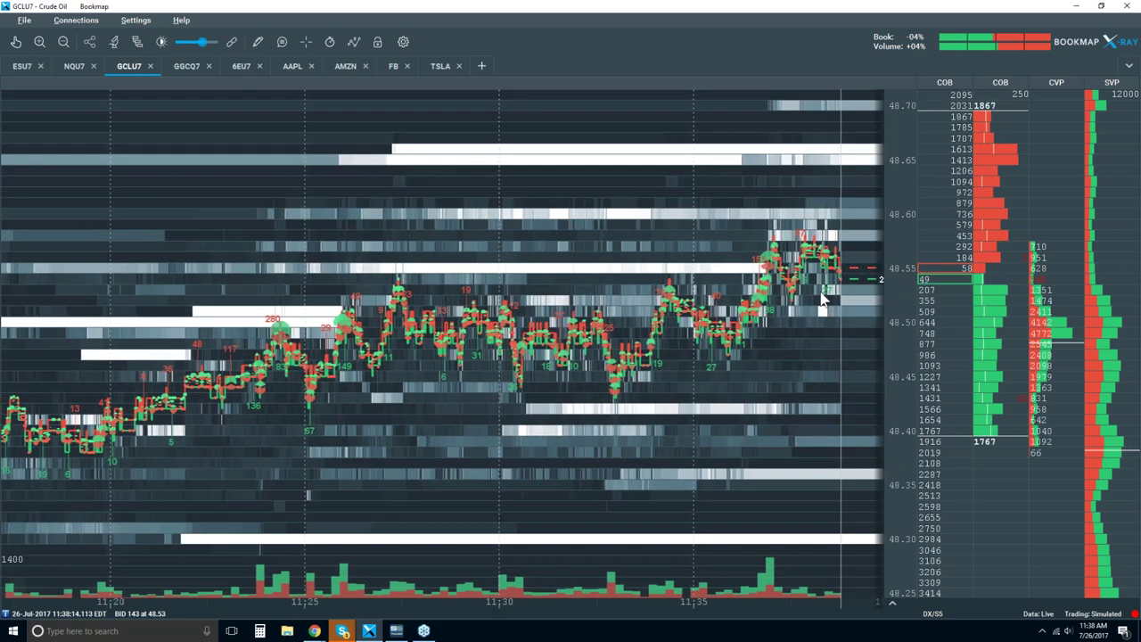
scroll(785, 293, up, 2)
scroll(785, 290, up, 1)
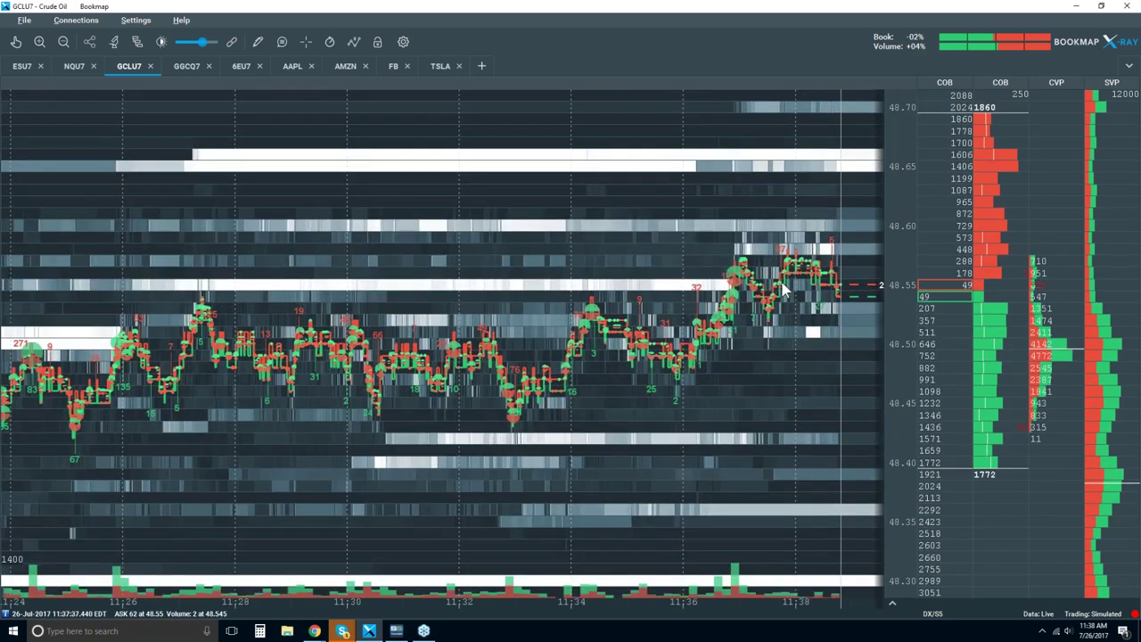
scroll(785, 290, up, 2)
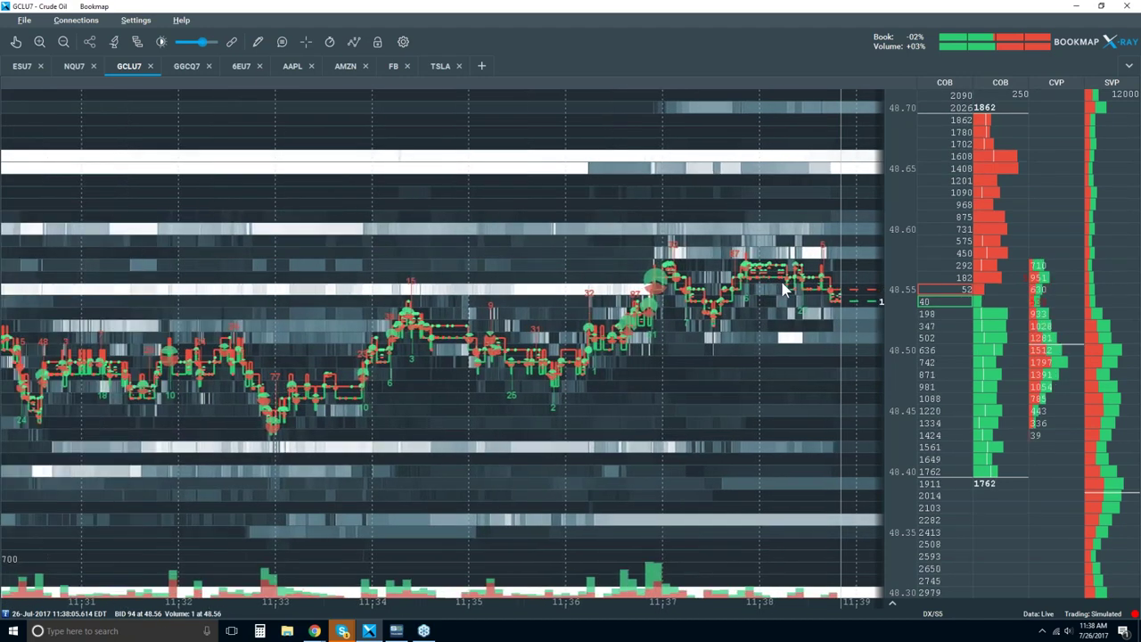
scroll(684, 290, down, 2)
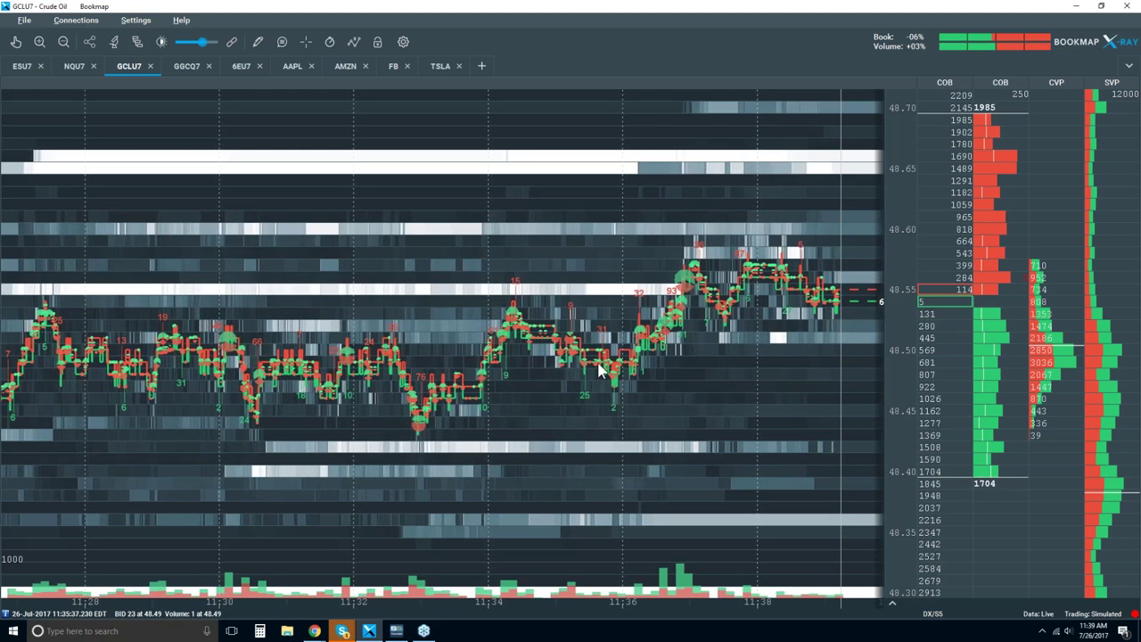
scroll(597, 359, down, 1)
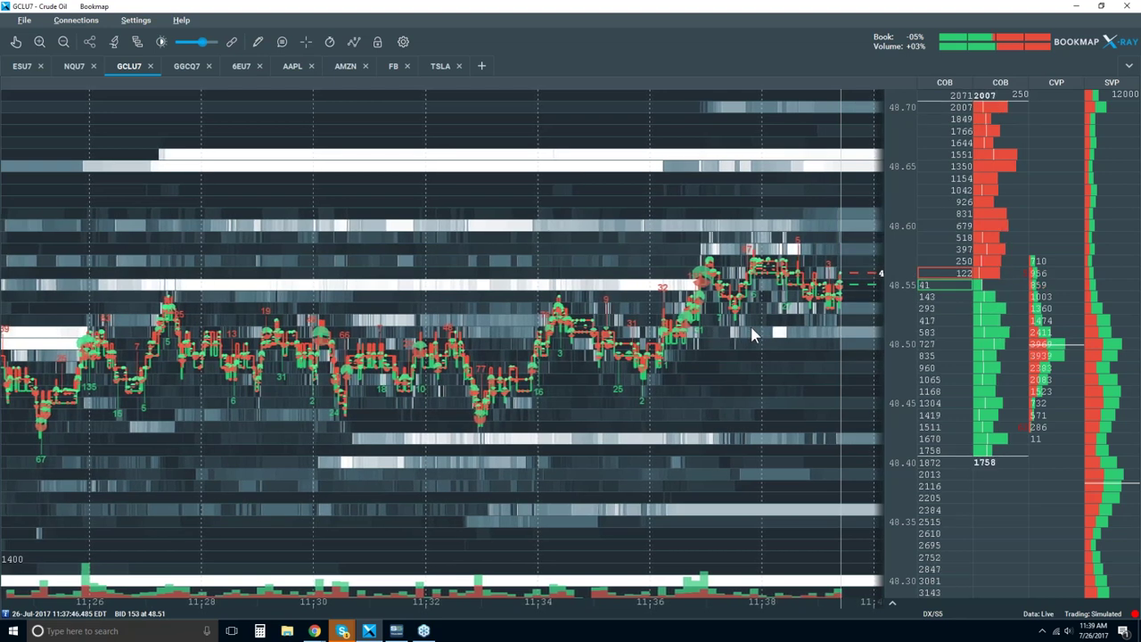
scroll(750, 319, down, 2)
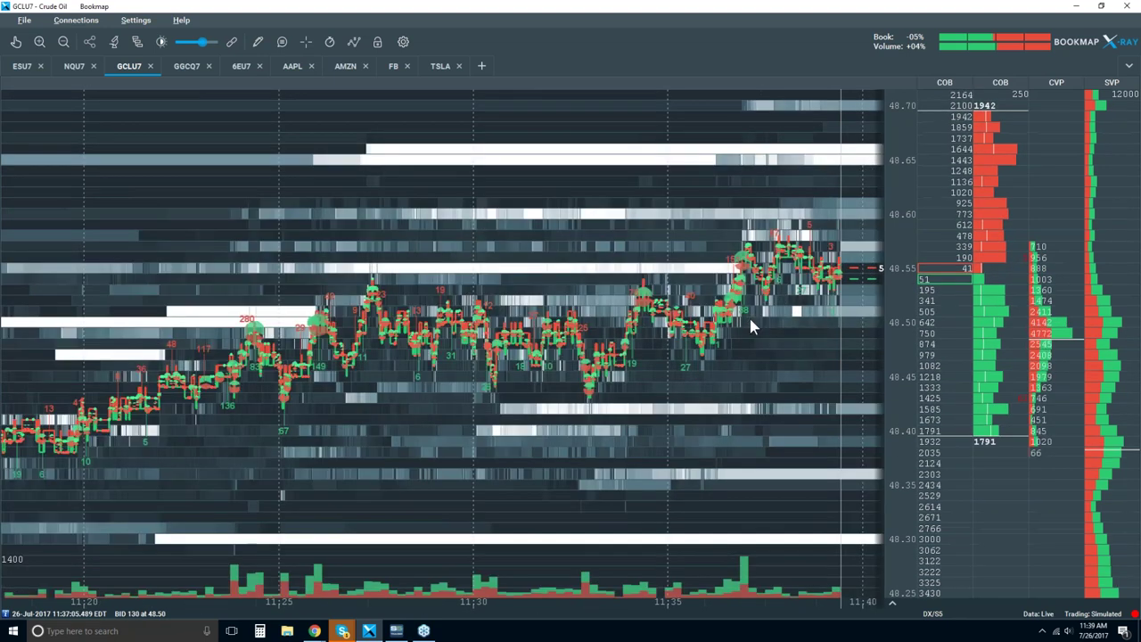
scroll(821, 232, up, 3)
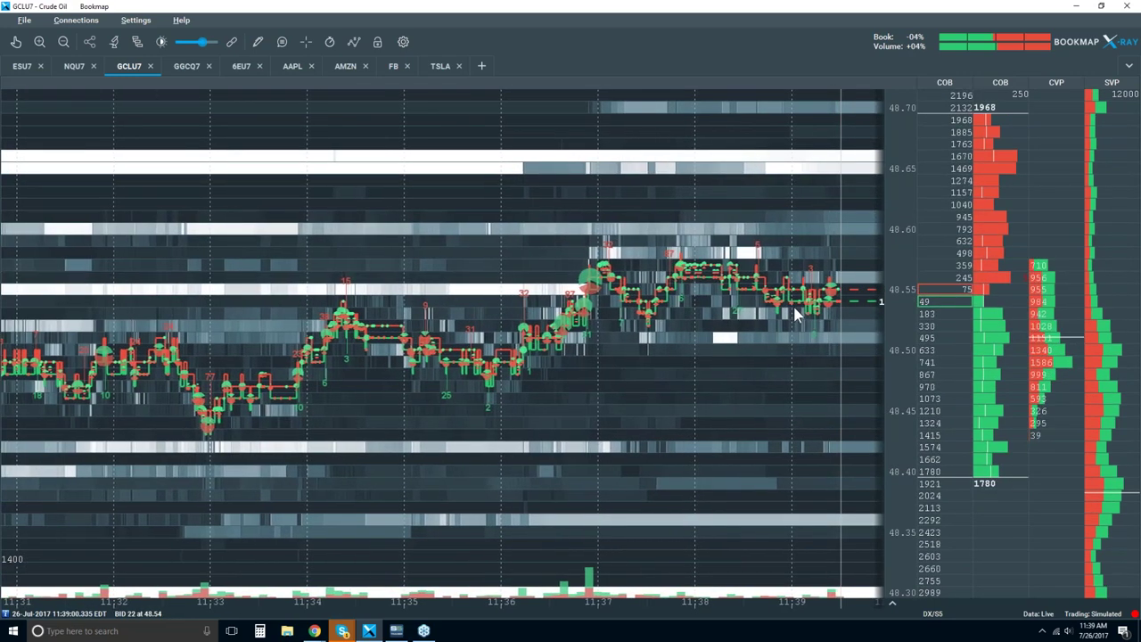
scroll(798, 314, down, 1)
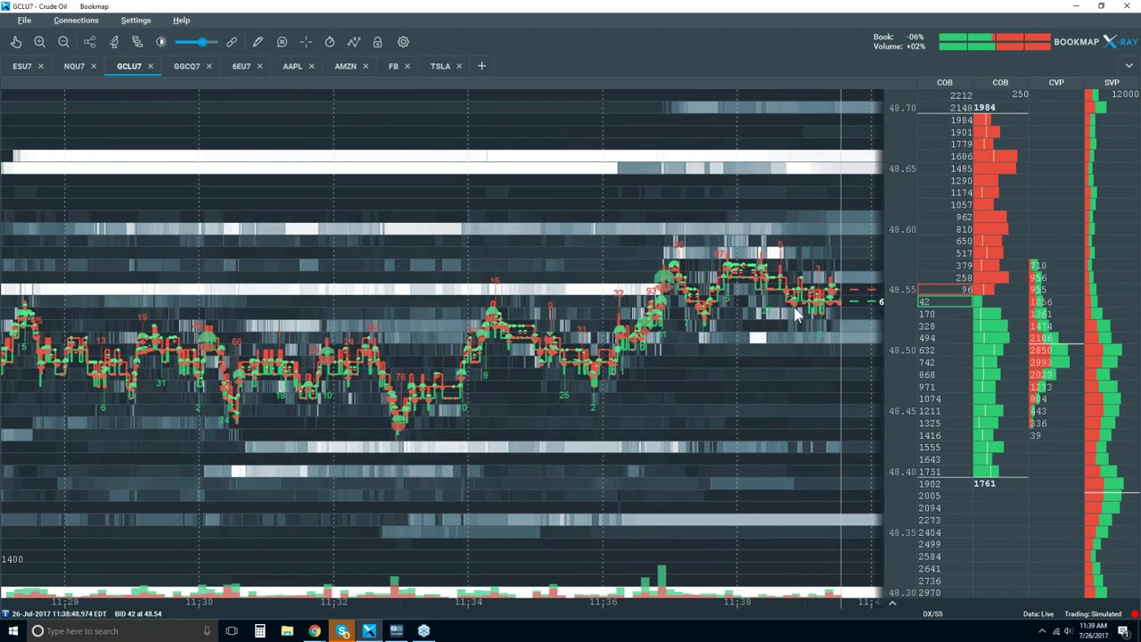
scroll(797, 314, down, 2)
scroll(797, 314, down, 2)
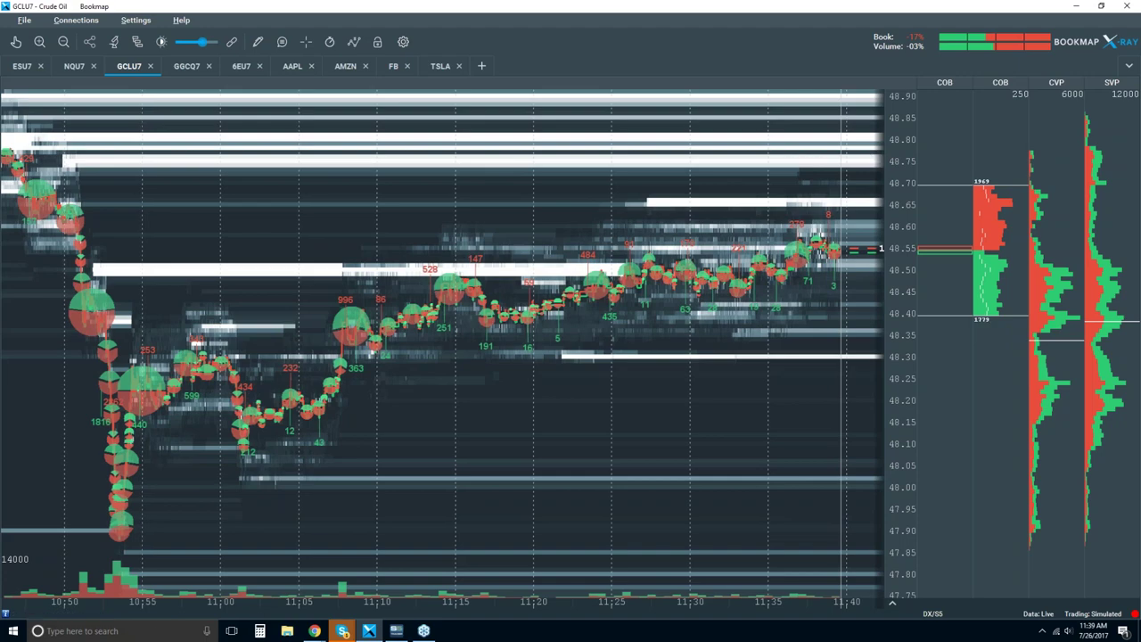
- Zoom the heatmap back in to about 11:26–11:40, with price near 48.54
scroll(762, 243, up, 4)
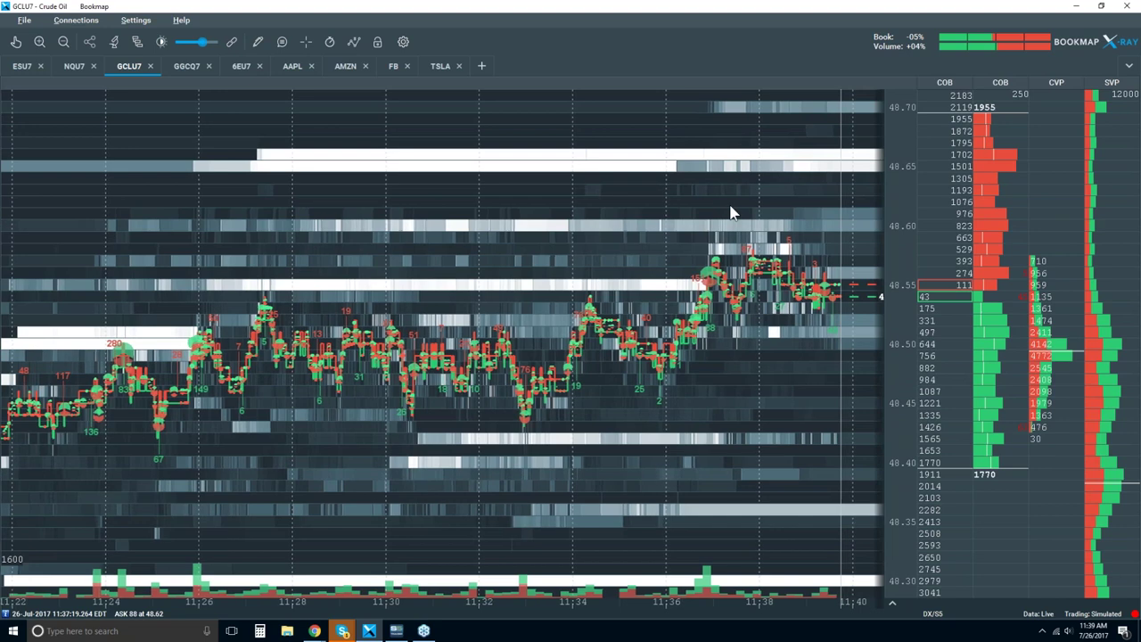
scroll(732, 212, down, 1)
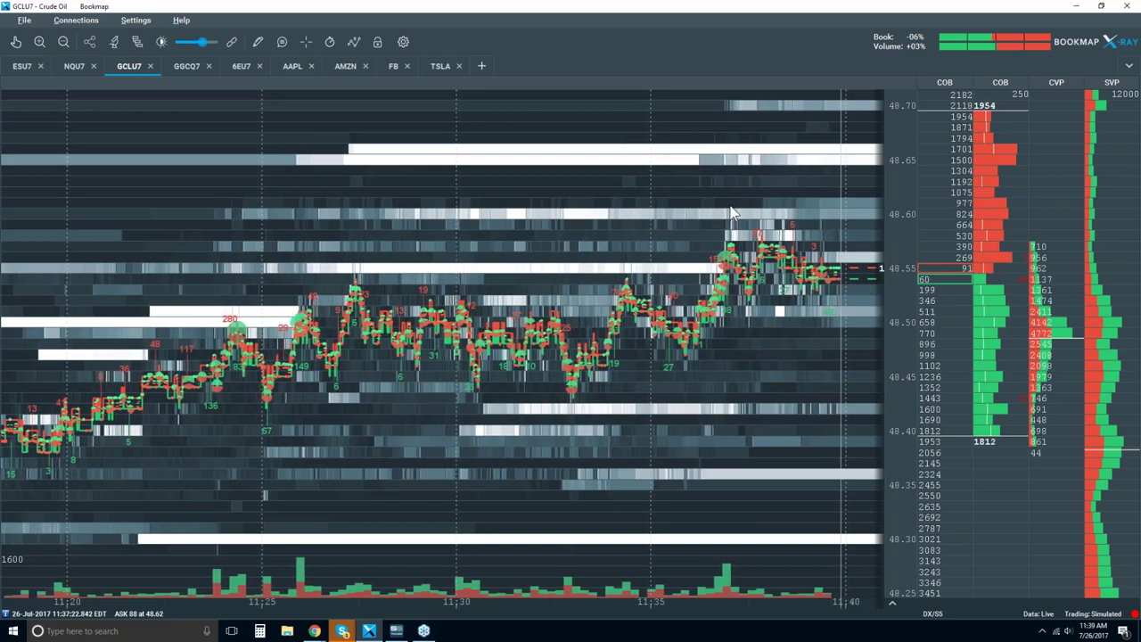
scroll(742, 211, up, 2)
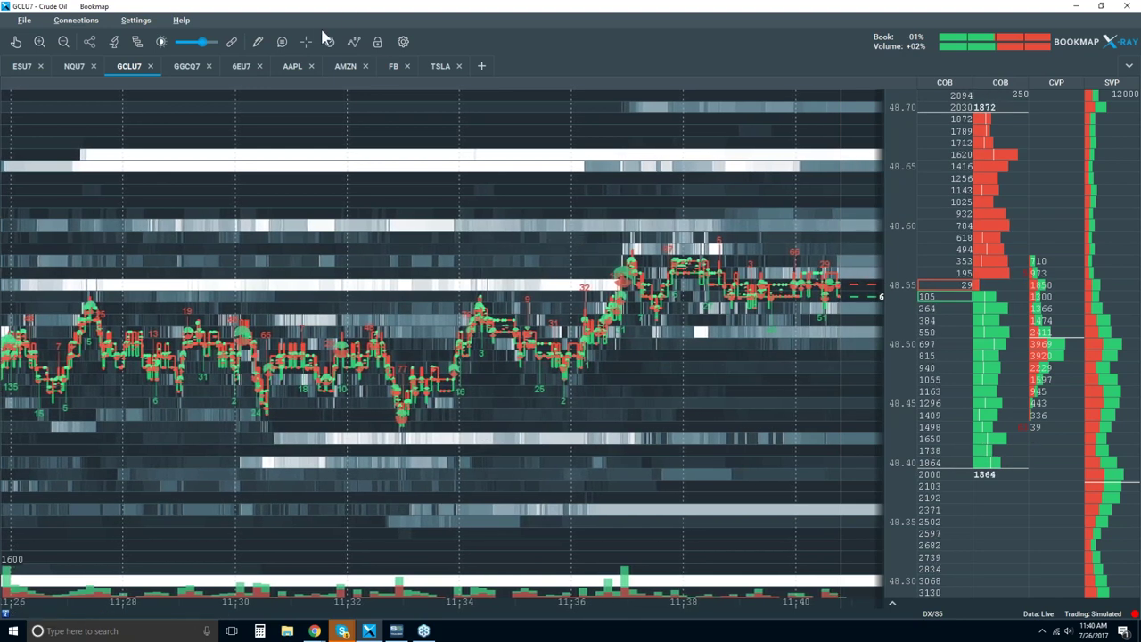
- Set Volume Dots to Off in the chart layer options, leaving only bid and ask lines
click(353, 42)
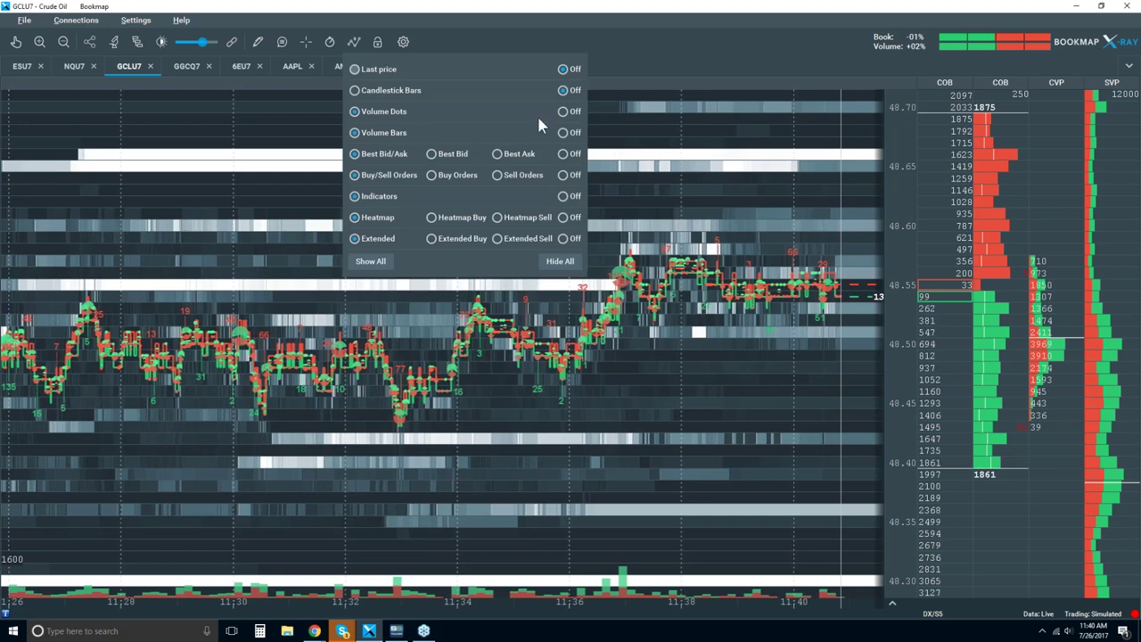
click(563, 111)
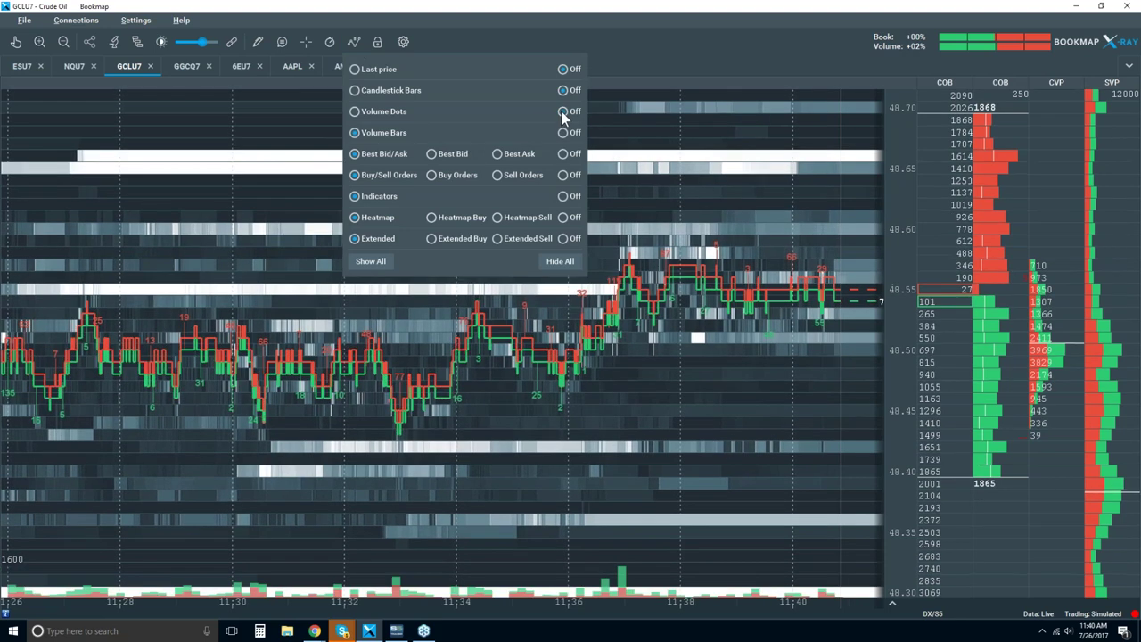
click(709, 217)
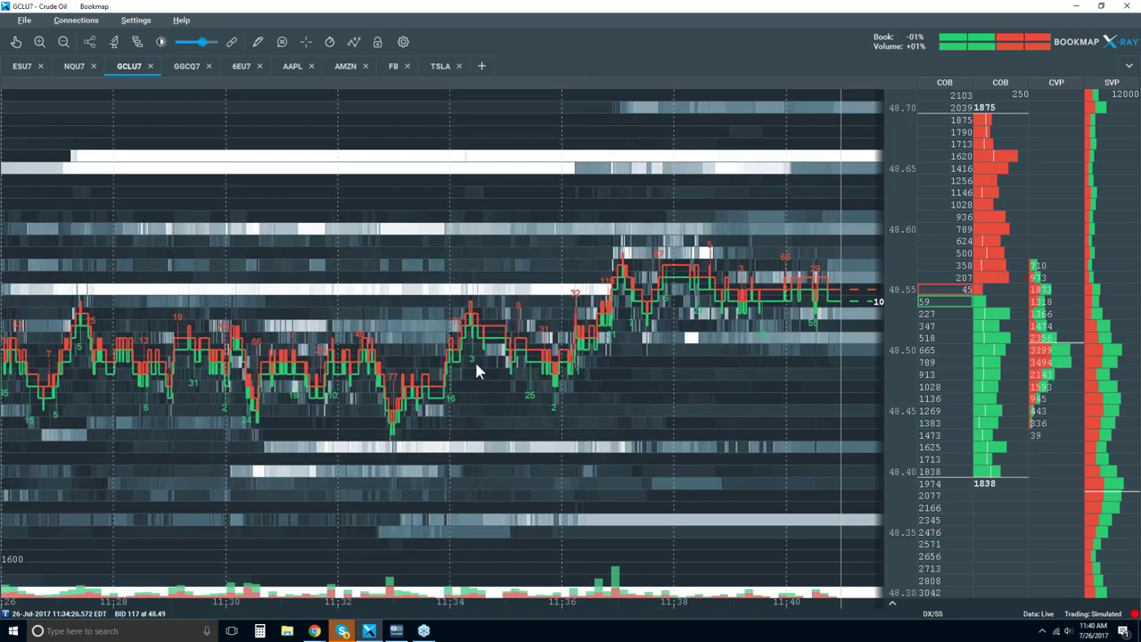
- Zoom the heatmap out, then in on the latest minutes up to about 11:42
scroll(476, 364, down, 3)
scroll(476, 366, down, 3)
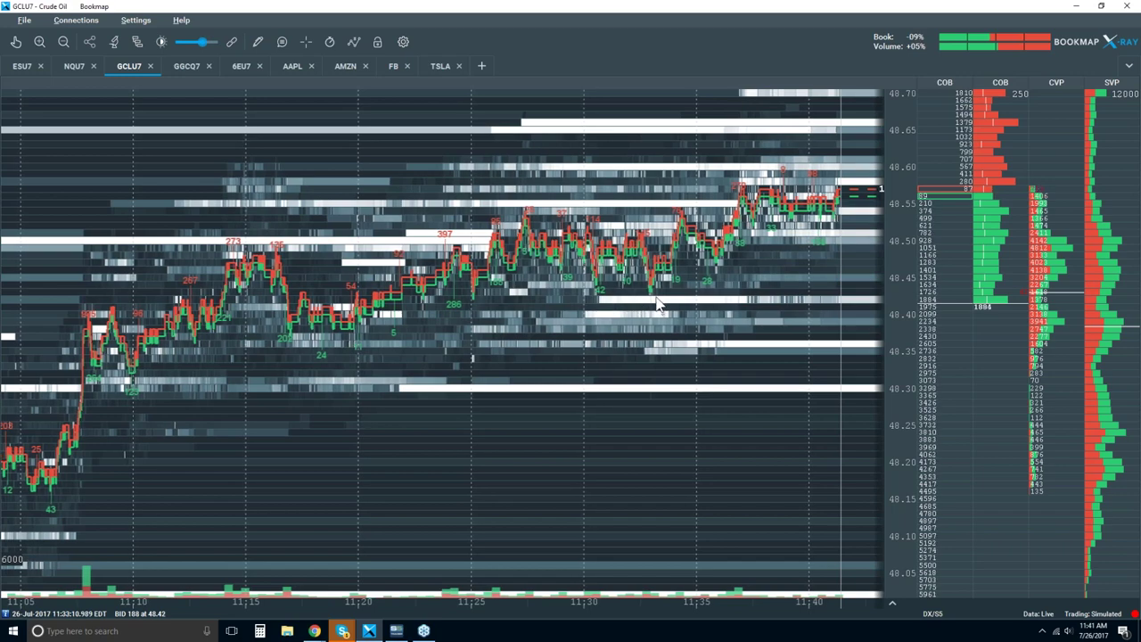
scroll(646, 272, up, 3)
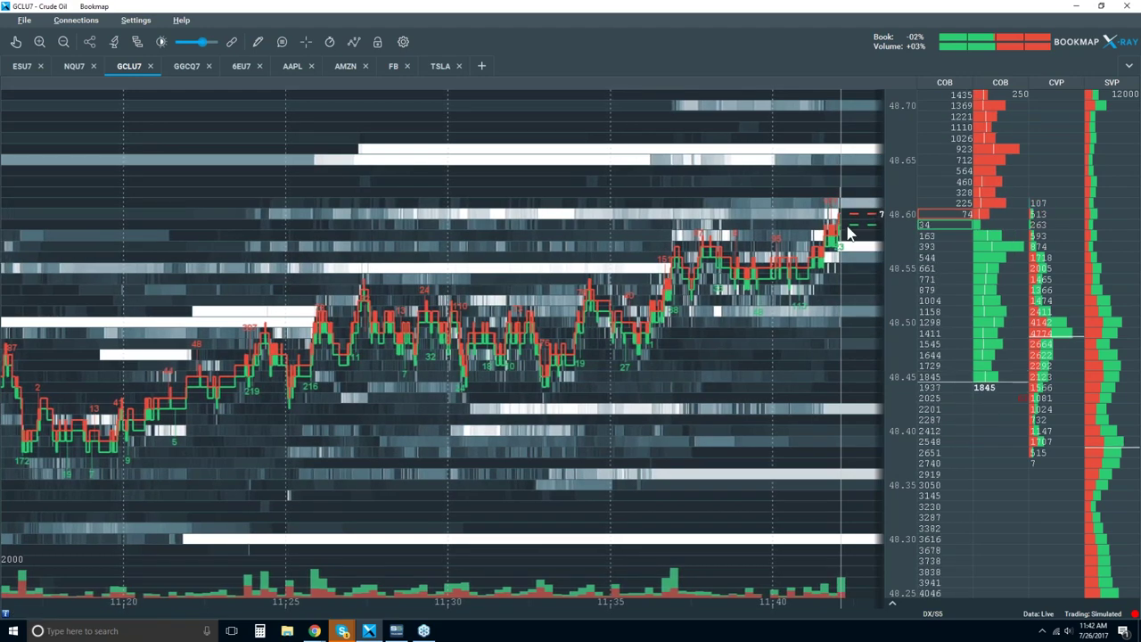
scroll(805, 193, up, 5)
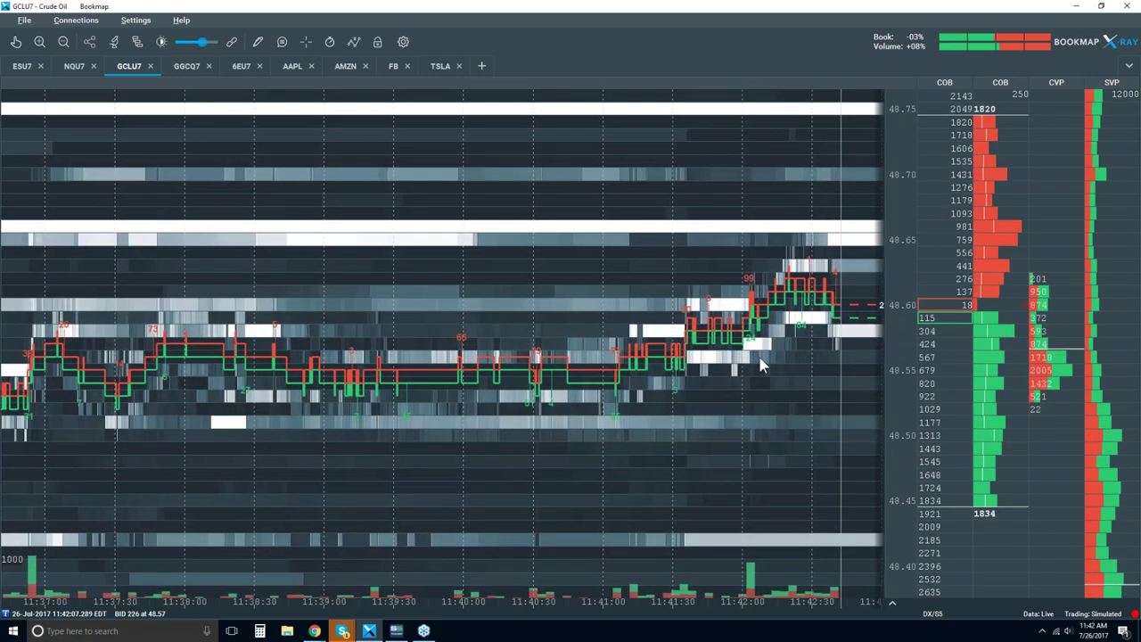
- Zoom the heatmap out and back in, toggle the chart-view lock on and off, and open the chart display options
scroll(761, 363, down, 5)
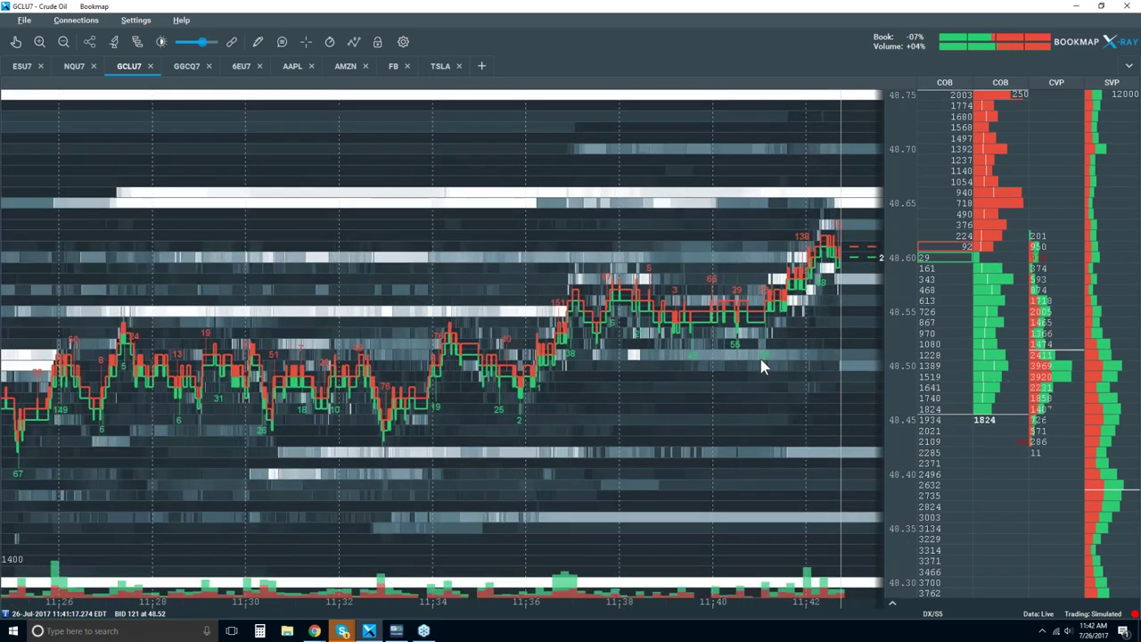
scroll(761, 359, down, 1)
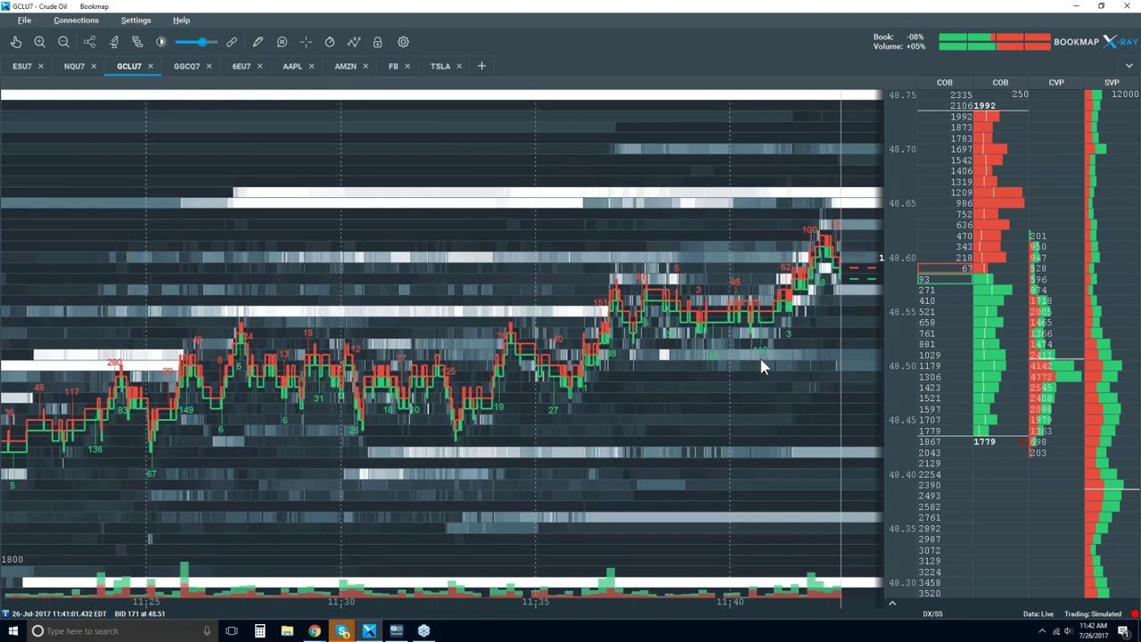
scroll(773, 283, up, 1)
scroll(773, 283, up, 1)
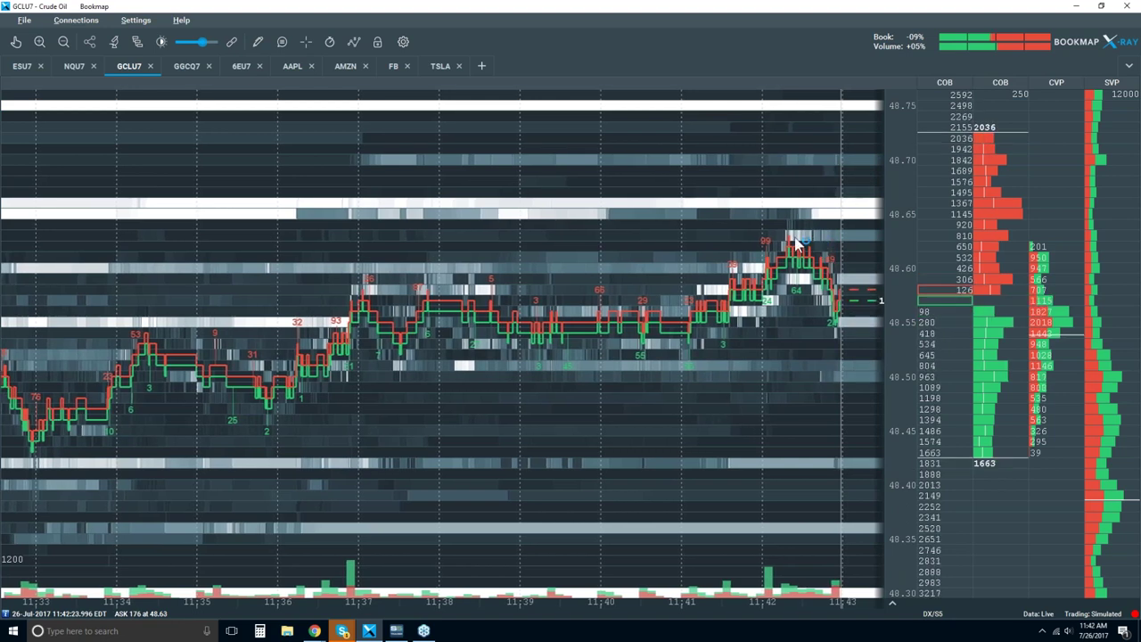
click(377, 42)
click(378, 42)
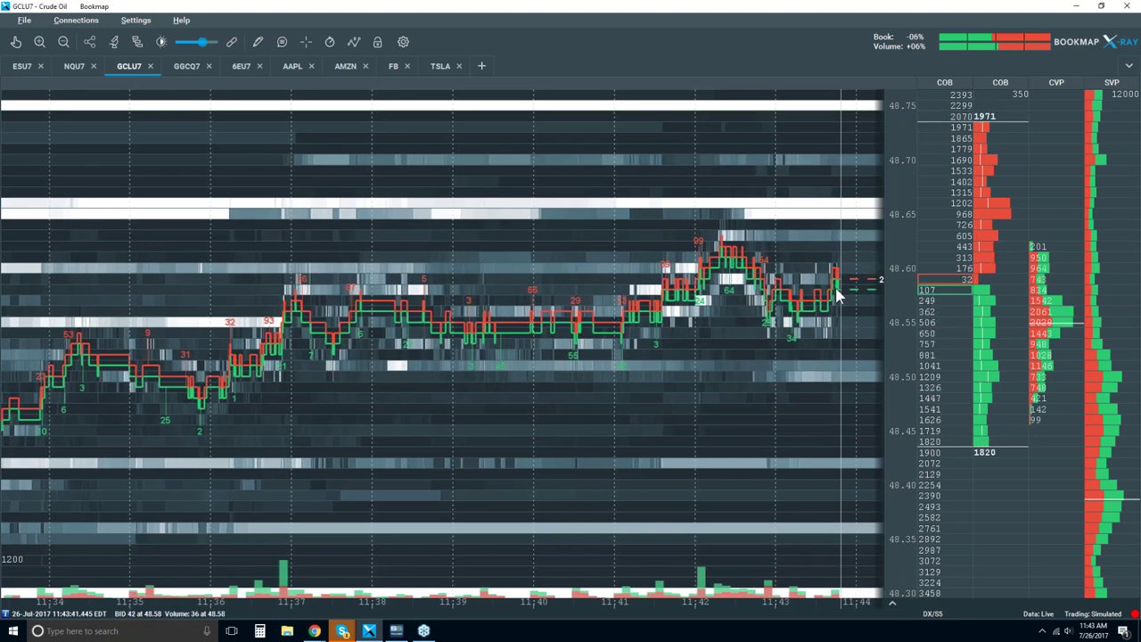
click(356, 41)
- Turn on Volume Dots for trades and zoom in to roughly 11:38:30–11:44
click(398, 116)
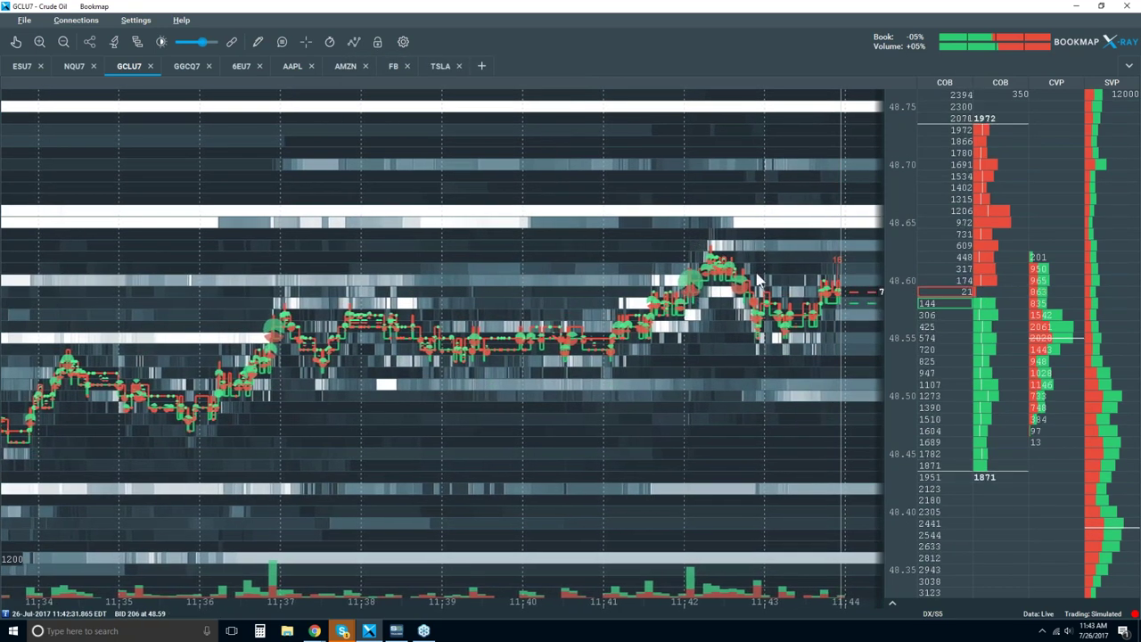
scroll(687, 267, up, 3)
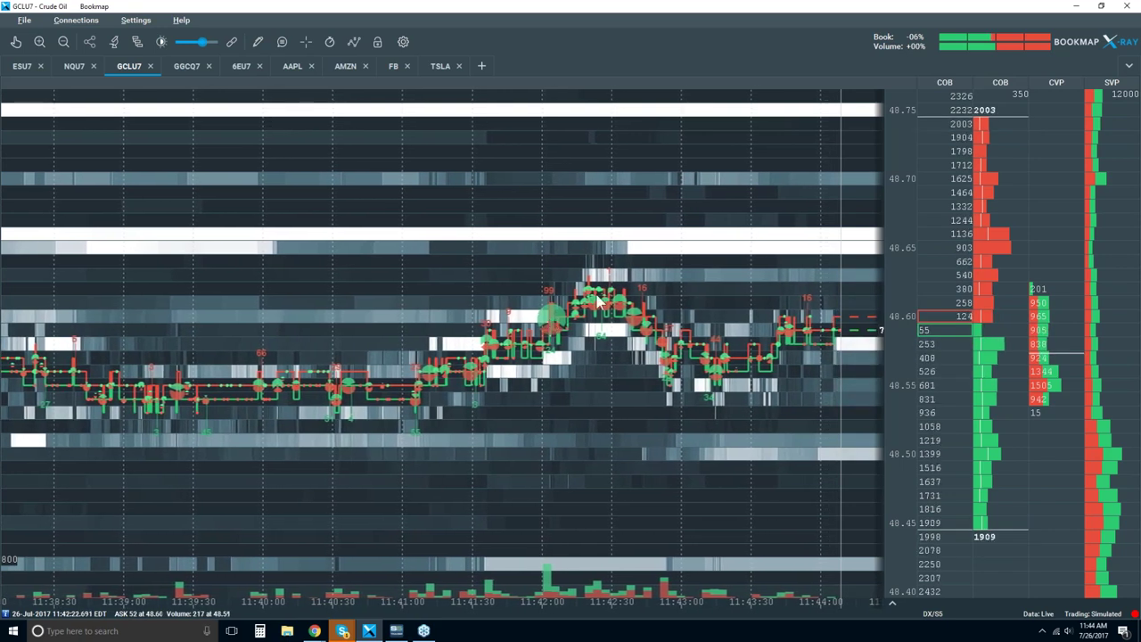
- Zoom the GCLU7 heatmap out until the time axis covers about 11:14 to 11:45
scroll(586, 297, down, 3)
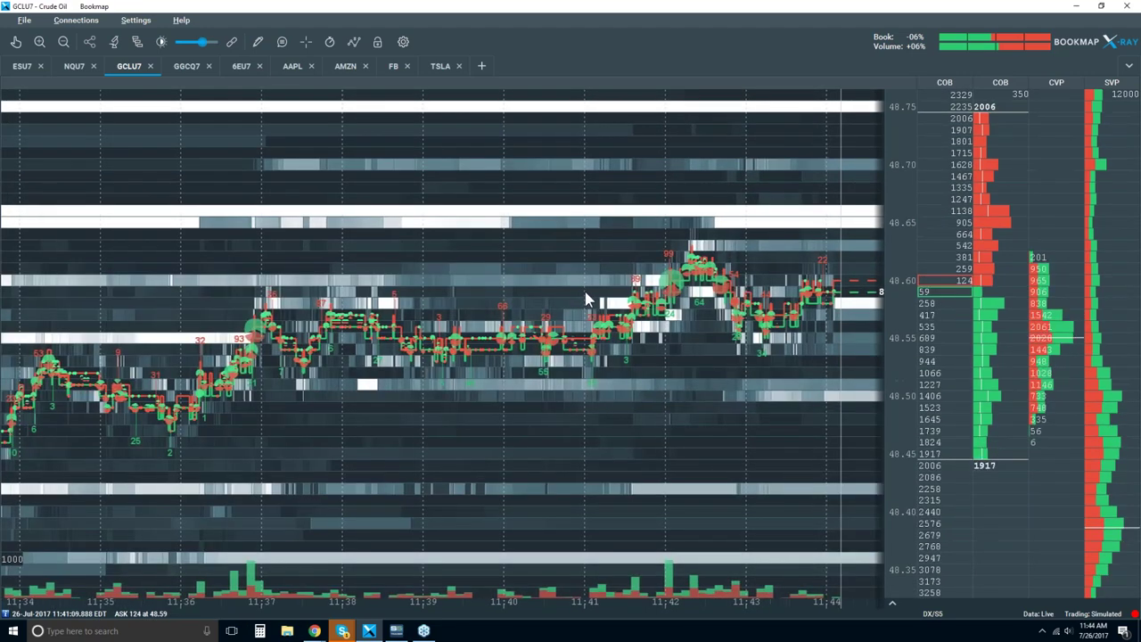
scroll(586, 297, down, 2)
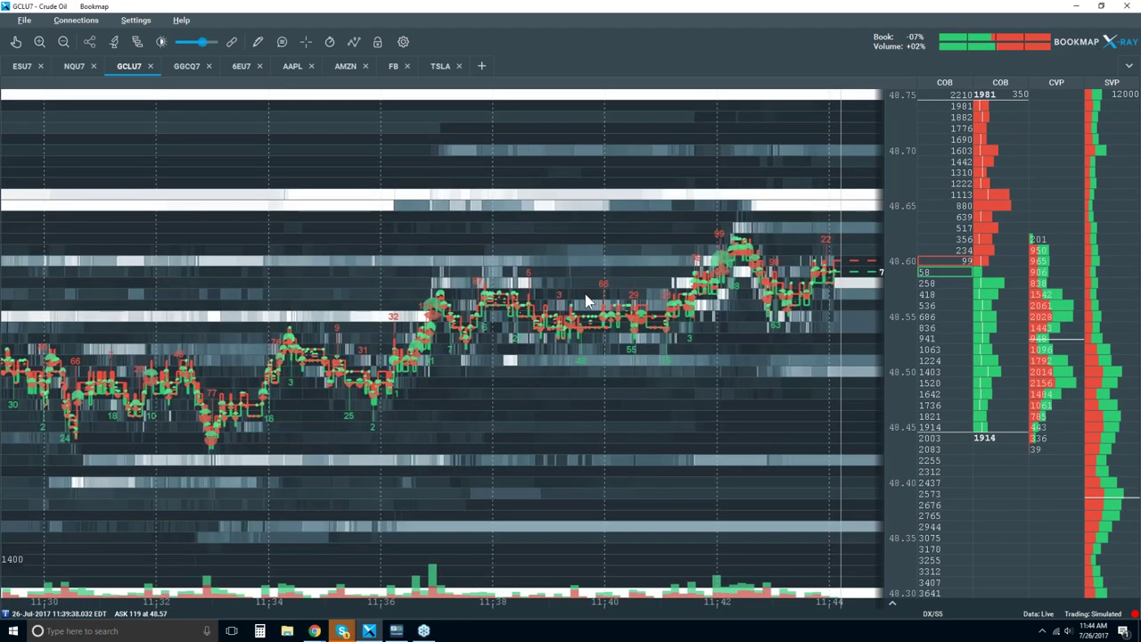
scroll(586, 302, down, 2)
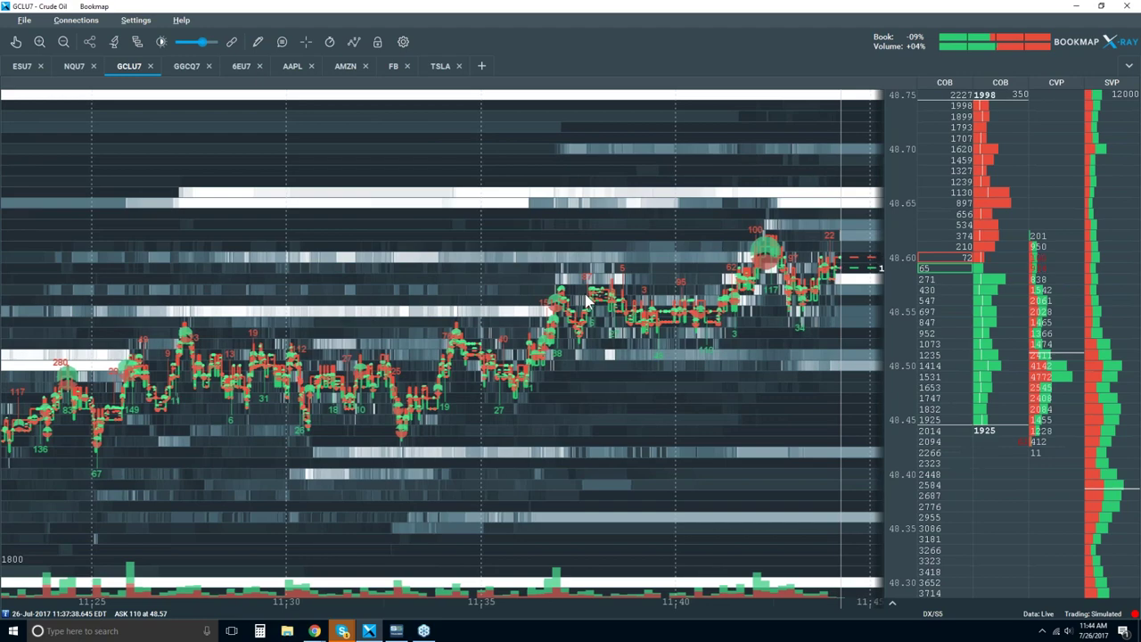
scroll(586, 301, down, 2)
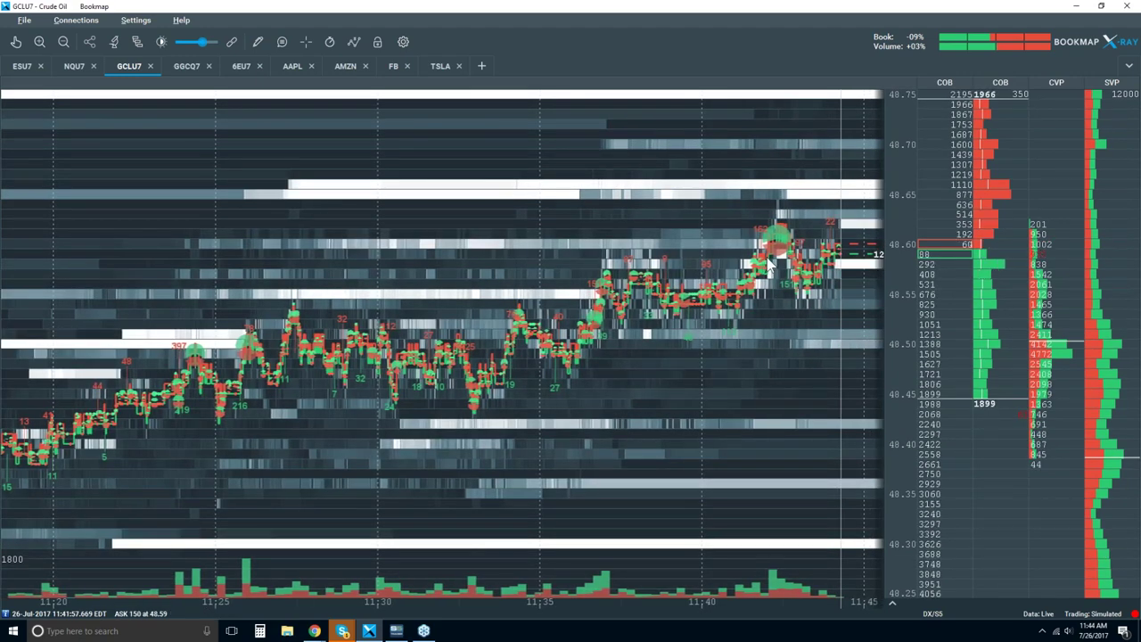
scroll(767, 259, down, 2)
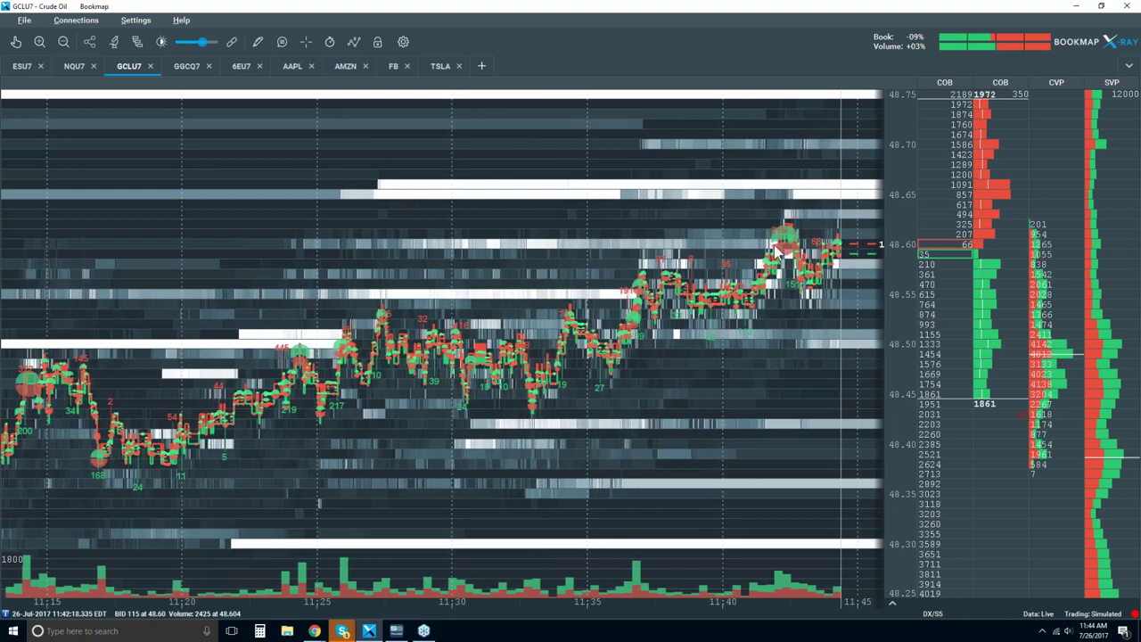
scroll(806, 239, up, 1)
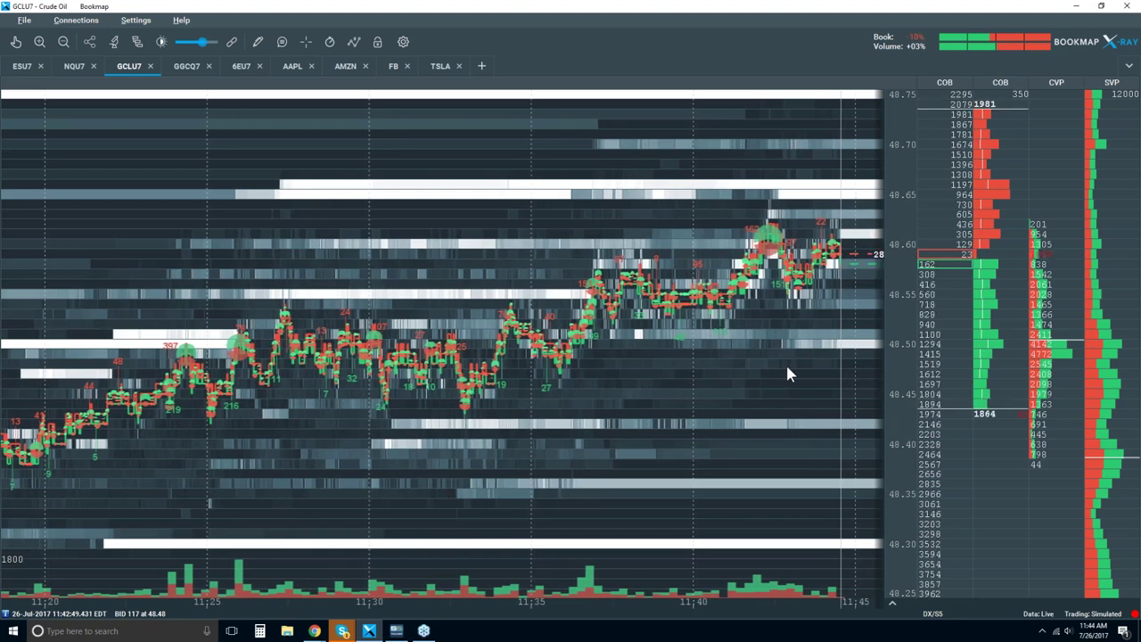
scroll(787, 366, down, 2)
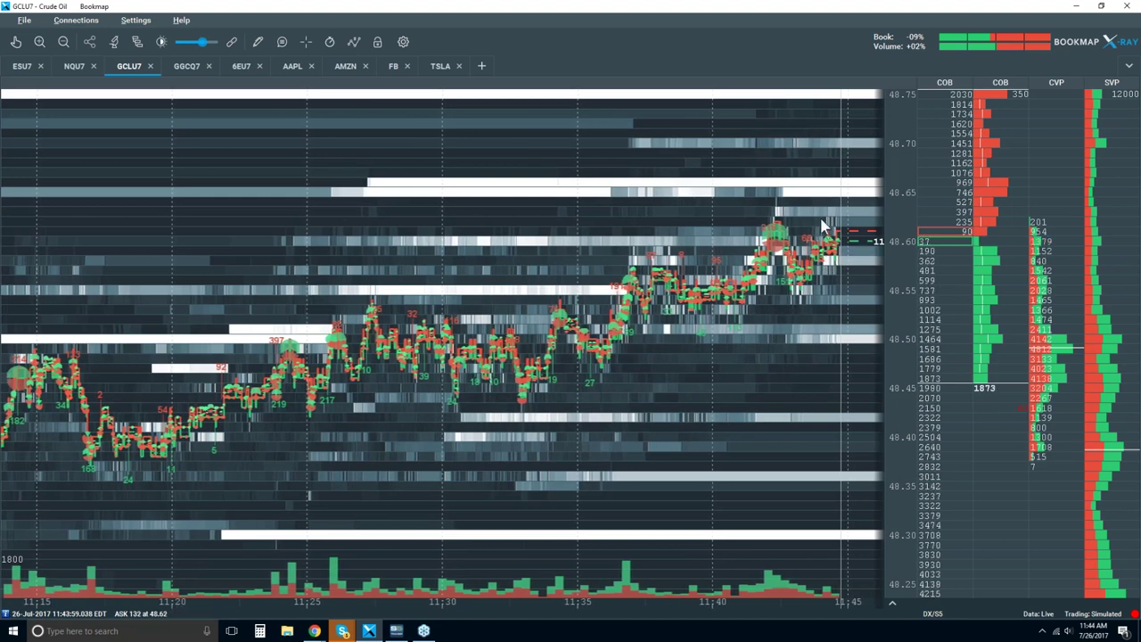
- Zoom in and out on the GCLU7 heatmap, ending on a few seconds around 11:45:28–11:45:33
scroll(822, 225, up, 2)
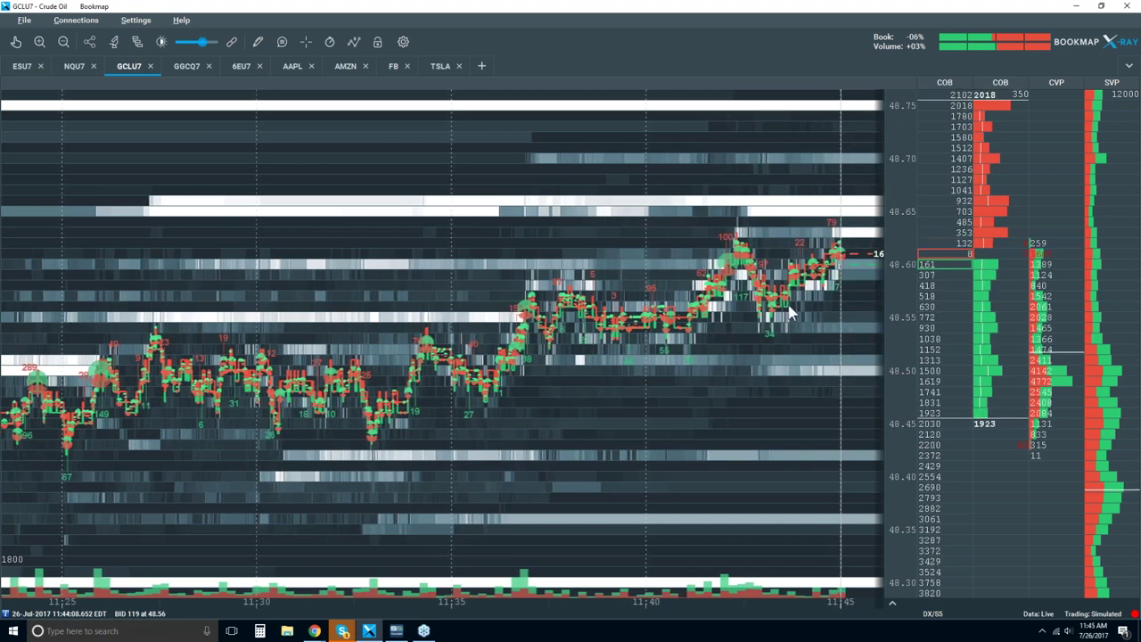
scroll(789, 312, down, 1)
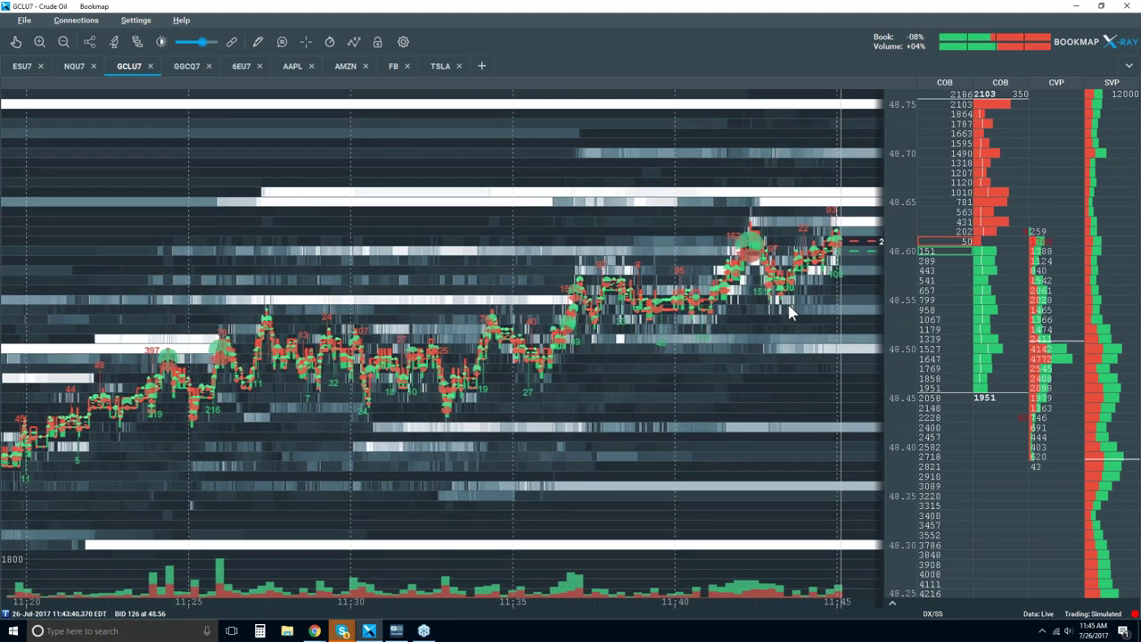
scroll(789, 312, down, 1)
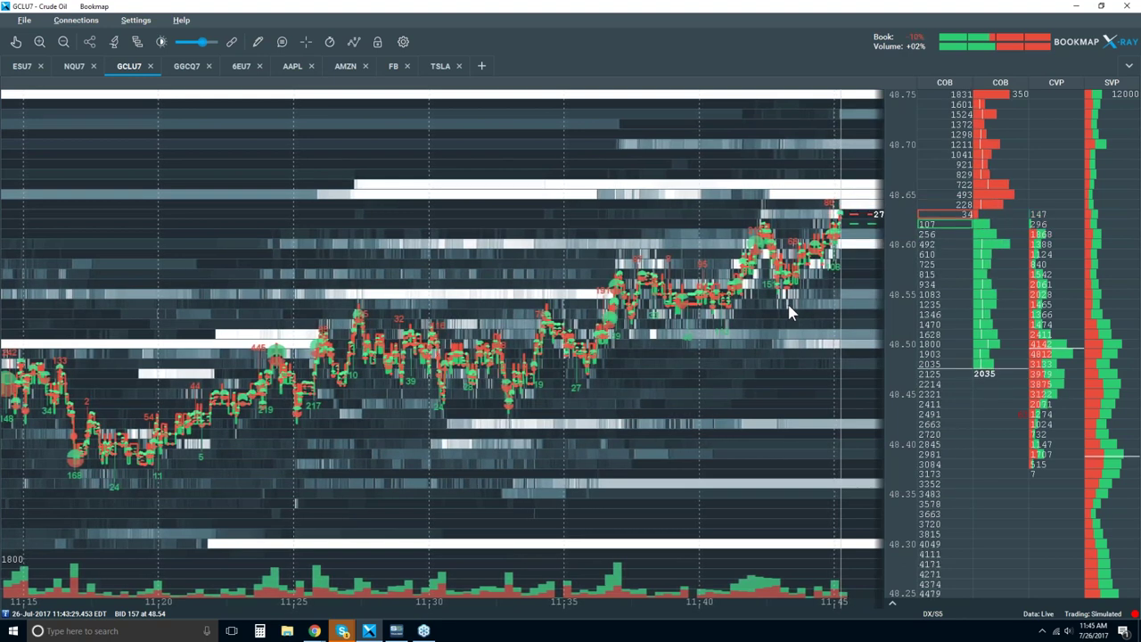
scroll(817, 223, up, 3)
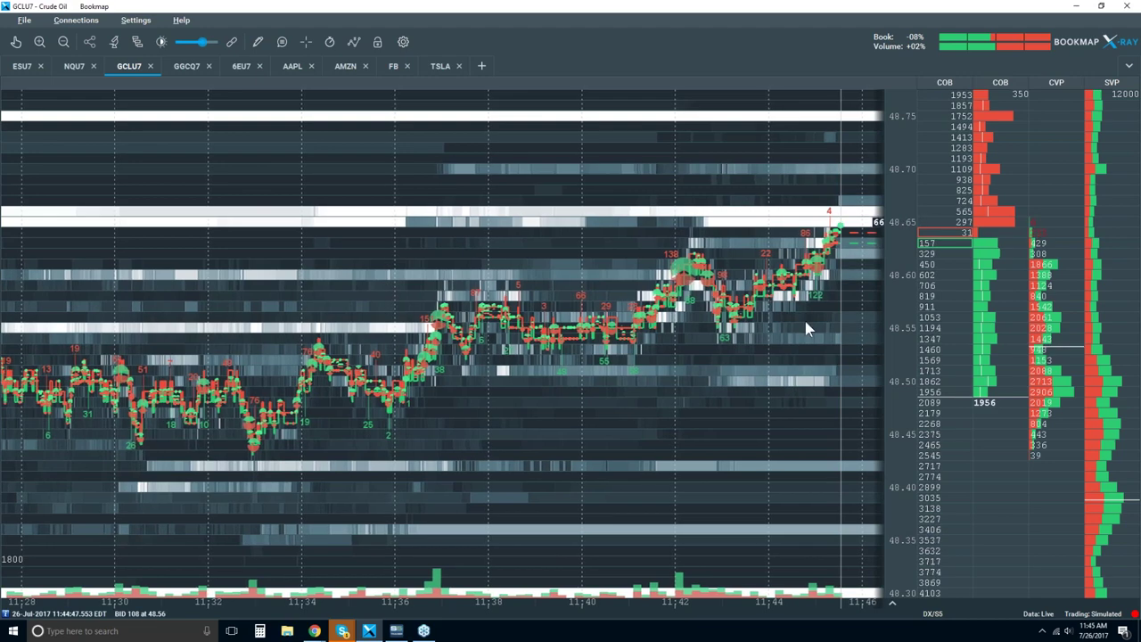
scroll(806, 323, down, 2)
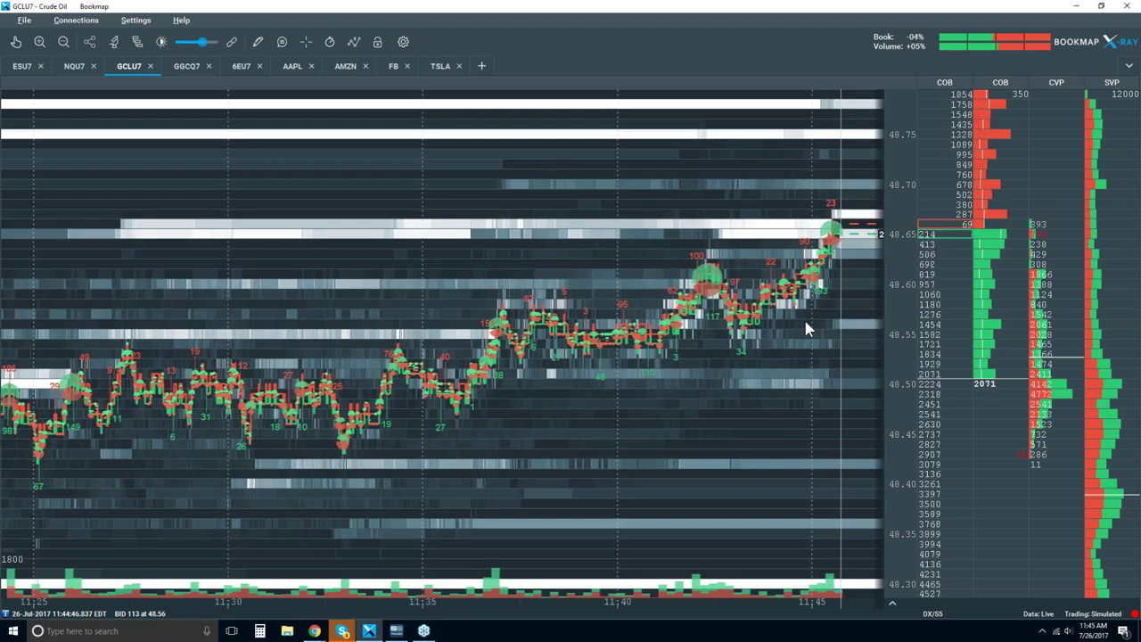
scroll(815, 216, up, 2)
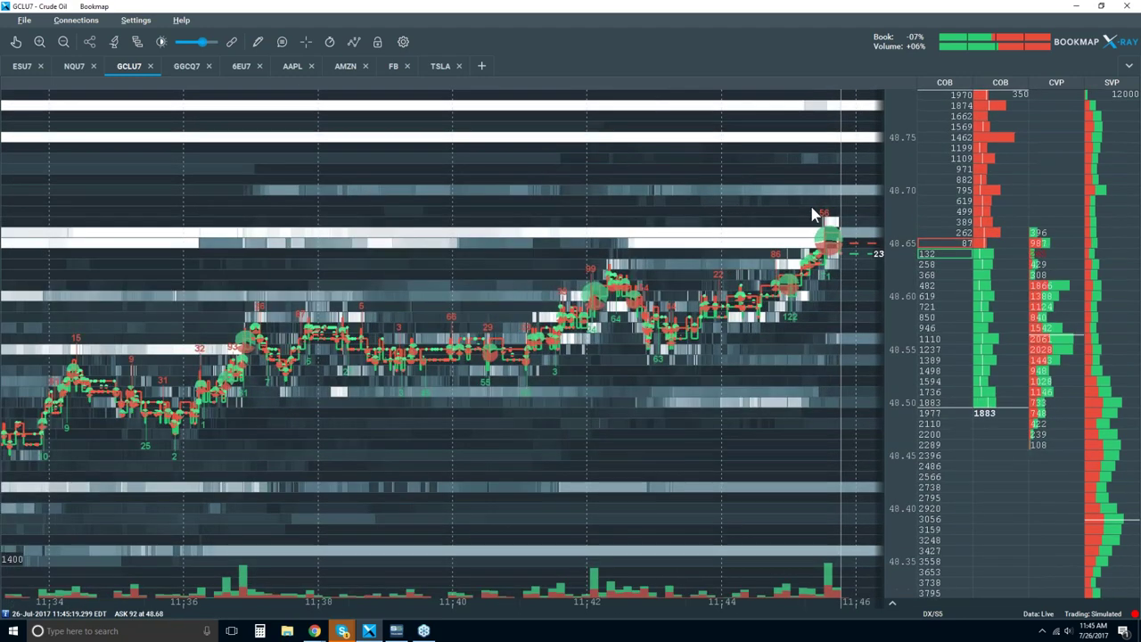
scroll(812, 210, up, 3)
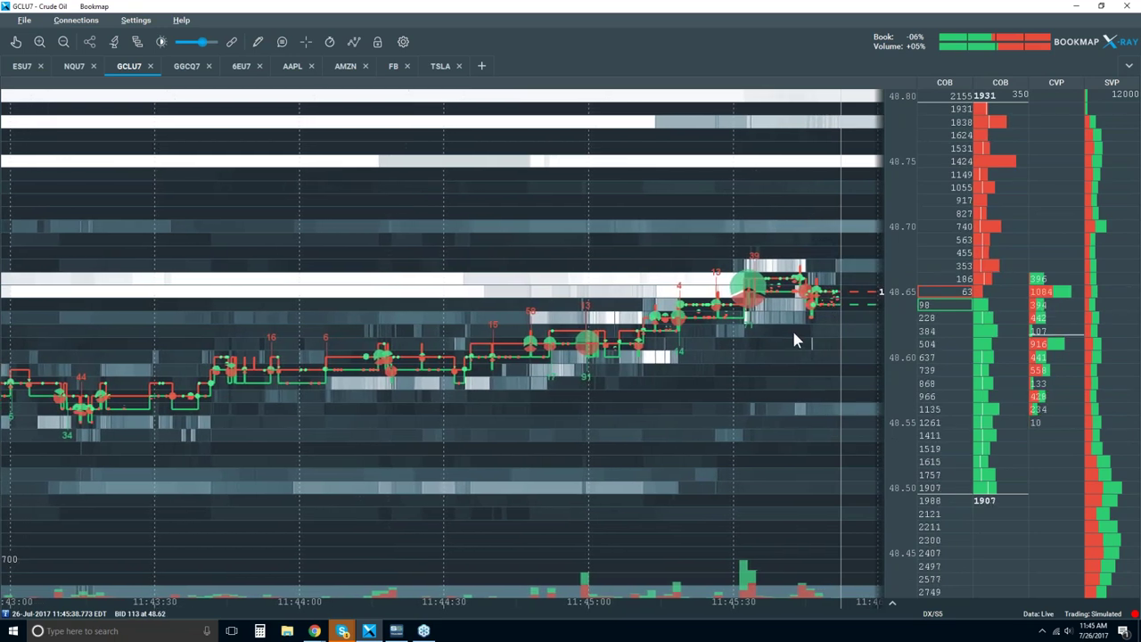
scroll(795, 335, down, 2)
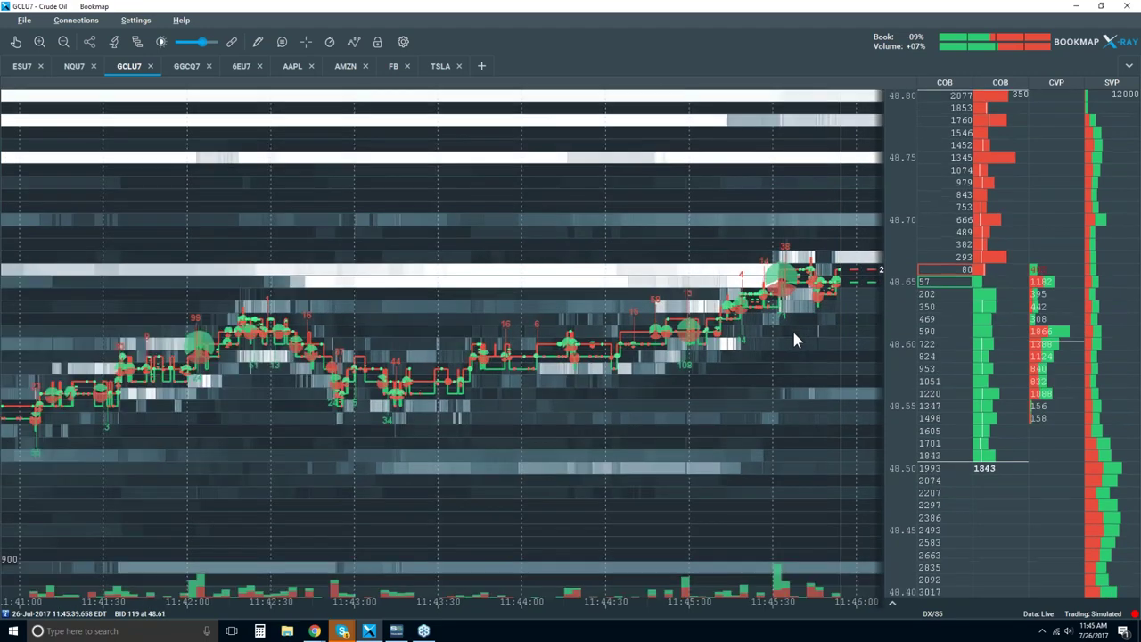
scroll(419, 178, up, 1)
- Select the hand tool and zoom in on trades around 11:45:32 at 0.2 s resolution
click(15, 42)
scroll(759, 289, up, 3)
scroll(758, 289, up, 4)
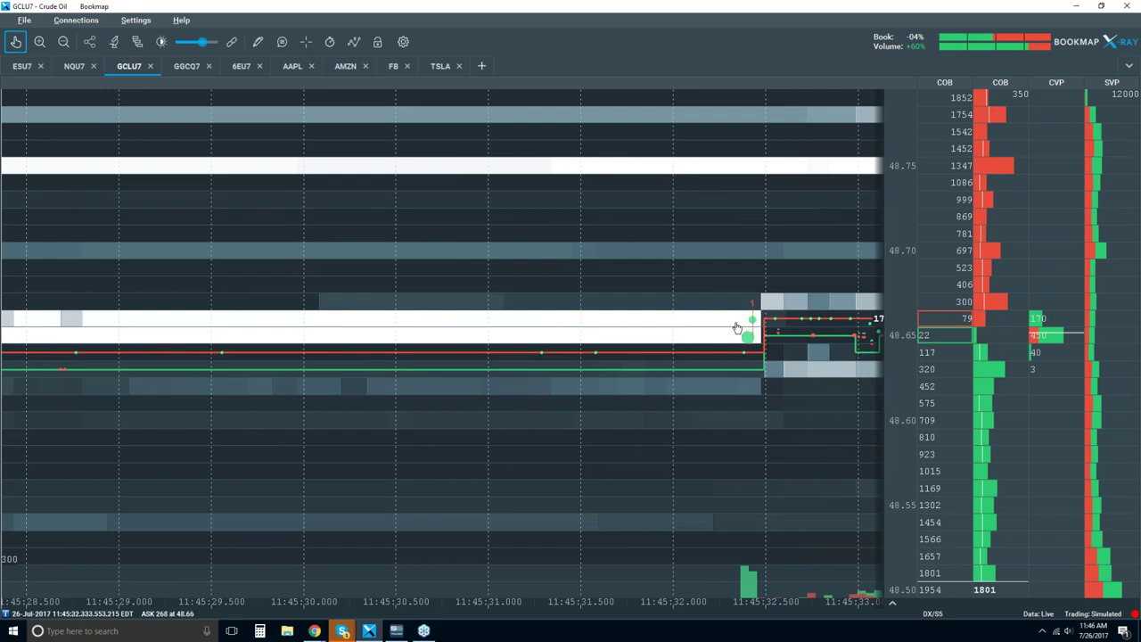
scroll(803, 339, up, 2)
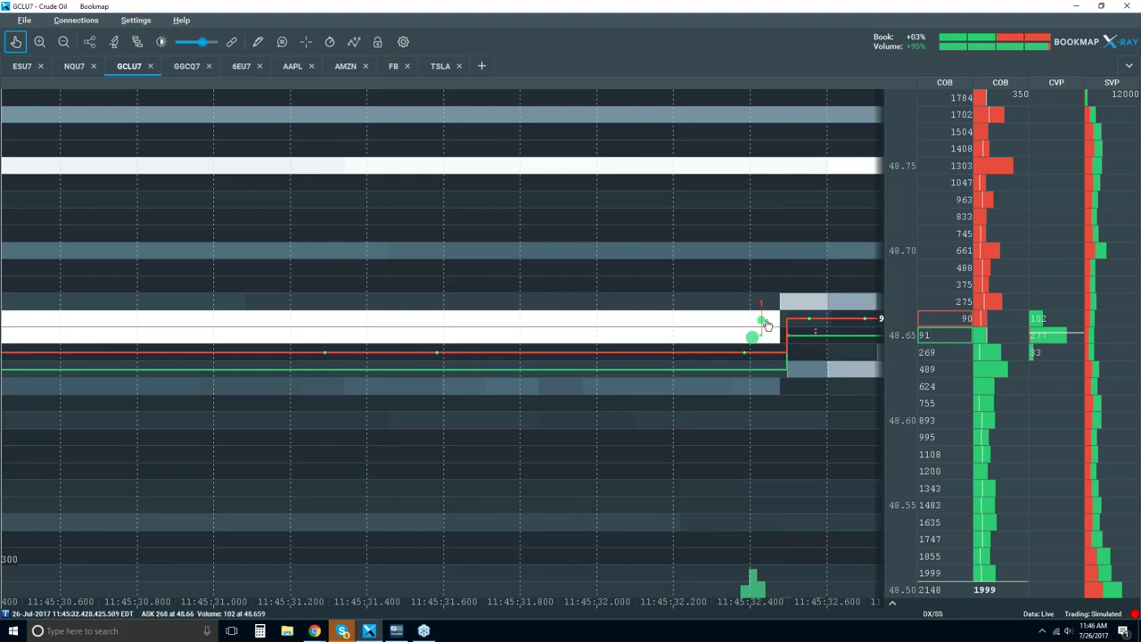
- Zoom the heatmap back out to about 11:35–11:46
scroll(771, 318, down, 5)
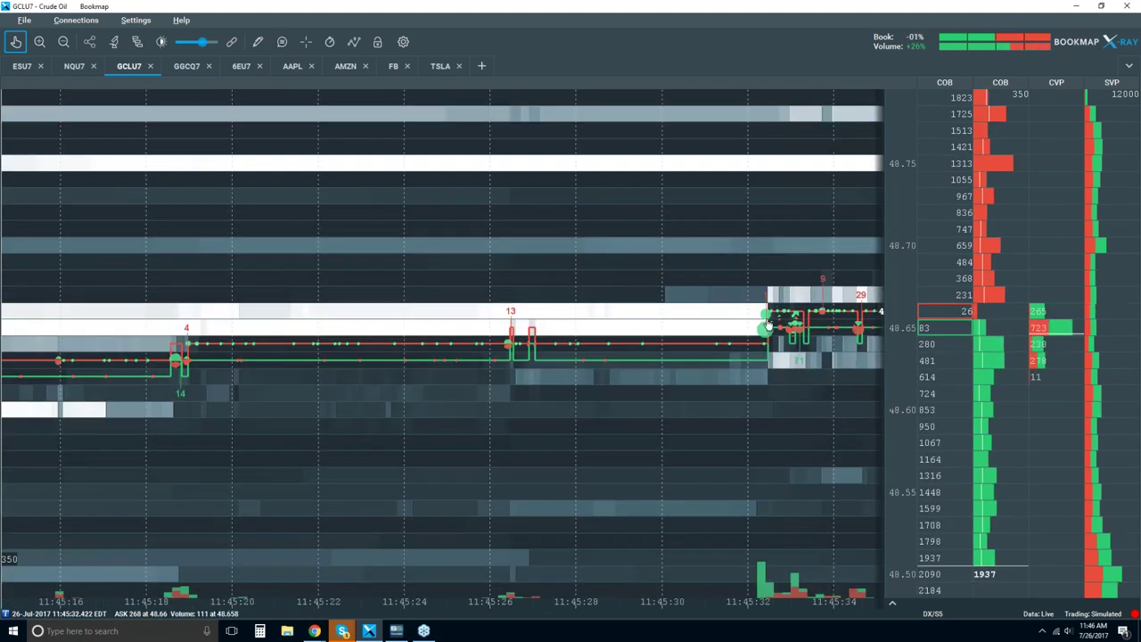
scroll(767, 322, down, 10)
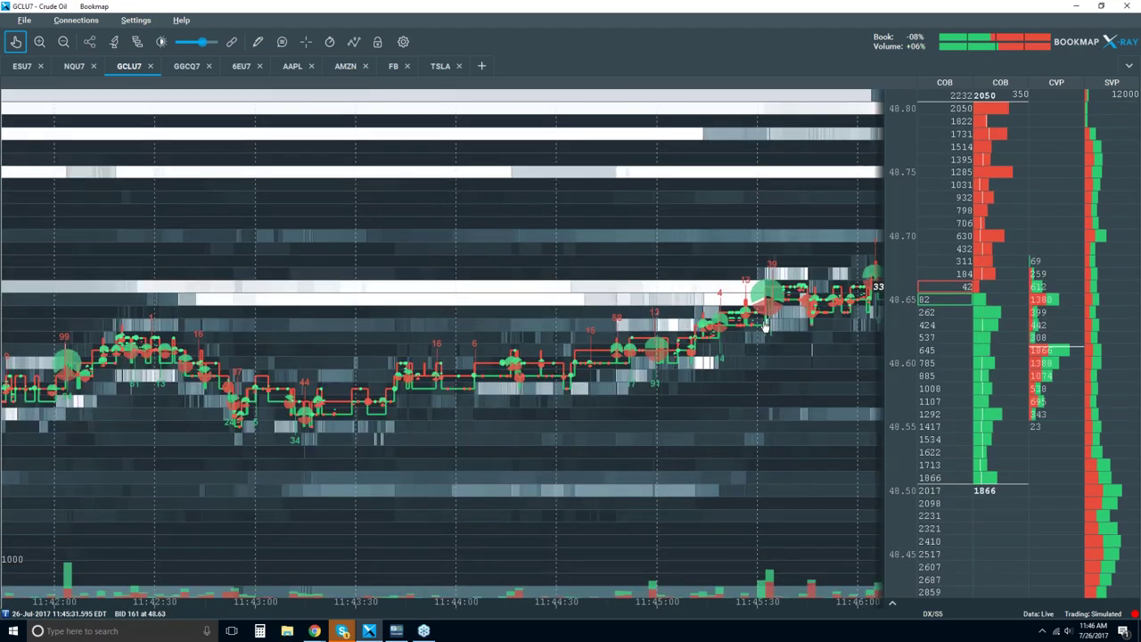
scroll(765, 325, down, 2)
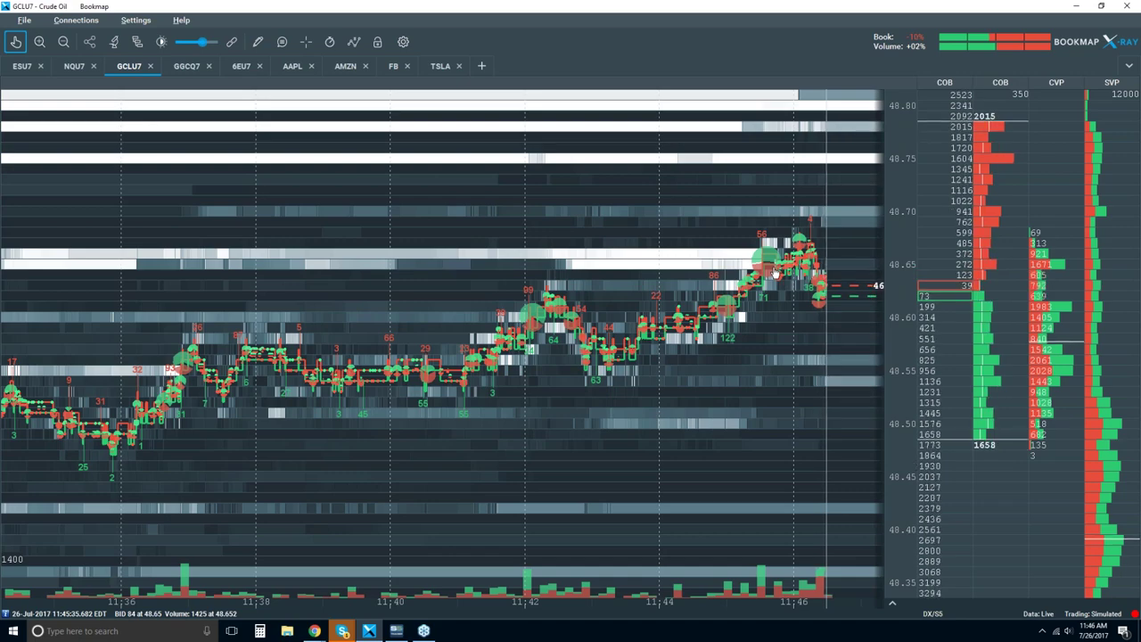
- Zoom the GCLU7 heatmap in to roughly 11:43–11:47
scroll(788, 259, up, 2)
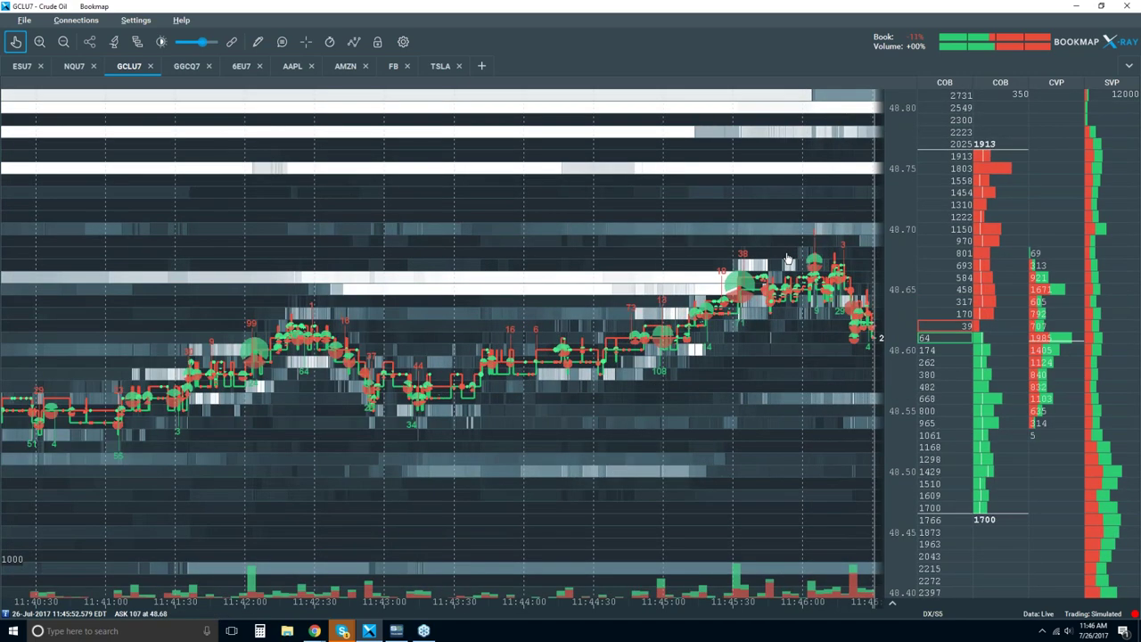
scroll(788, 258, down, 1)
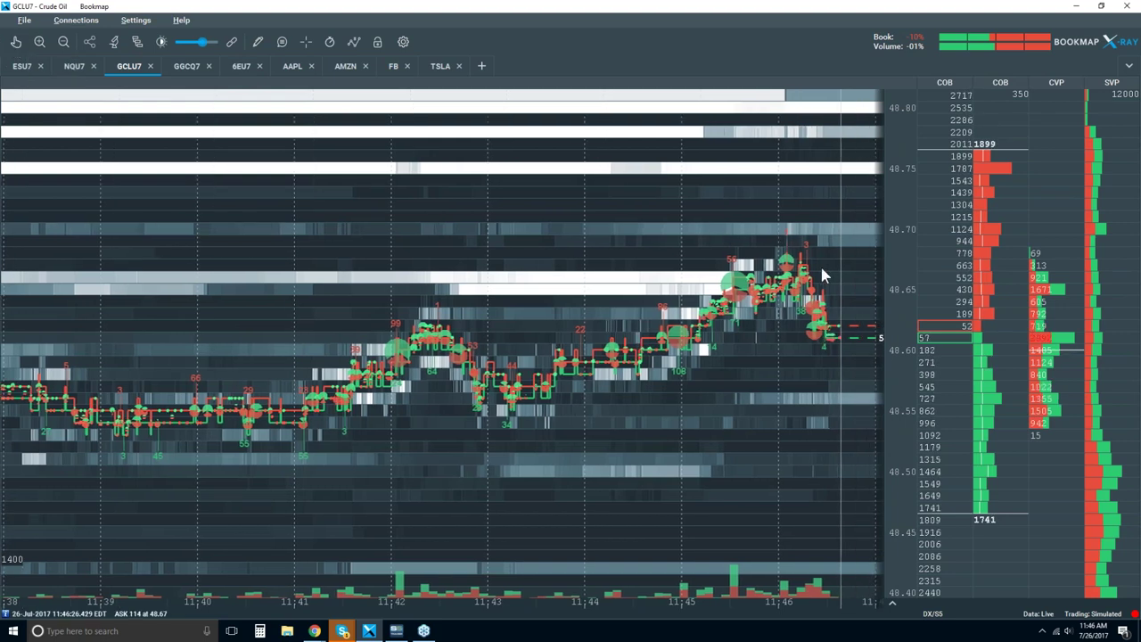
scroll(797, 247, up, 2)
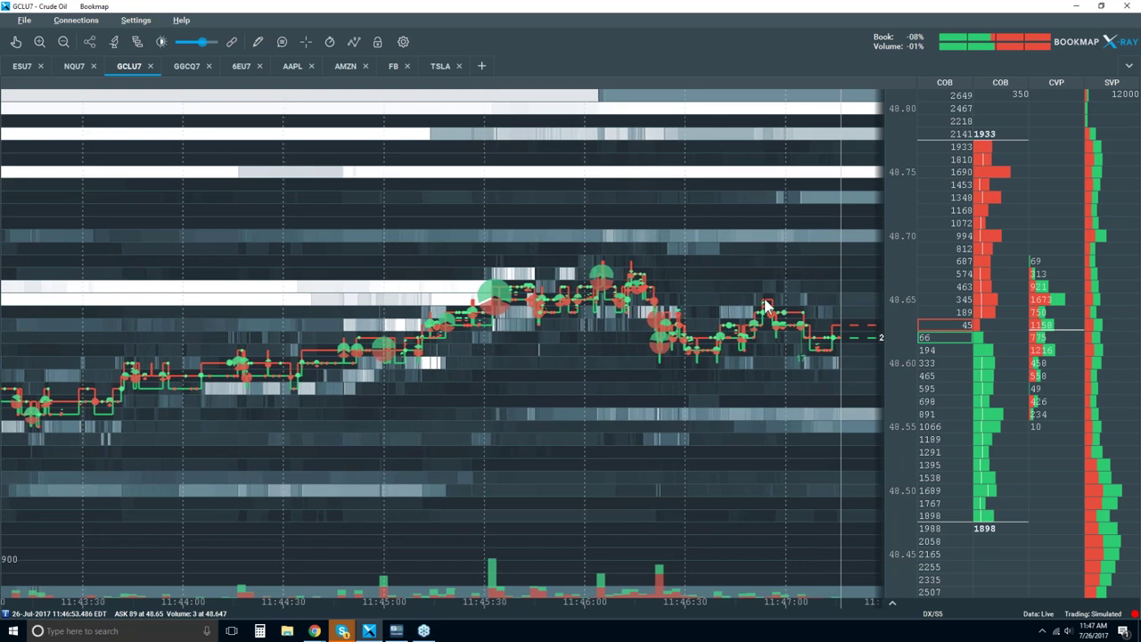
- Zoom in to 5-second labels on the latest minute, then back out to about 11:42:30–11:48
scroll(771, 305, up, 5)
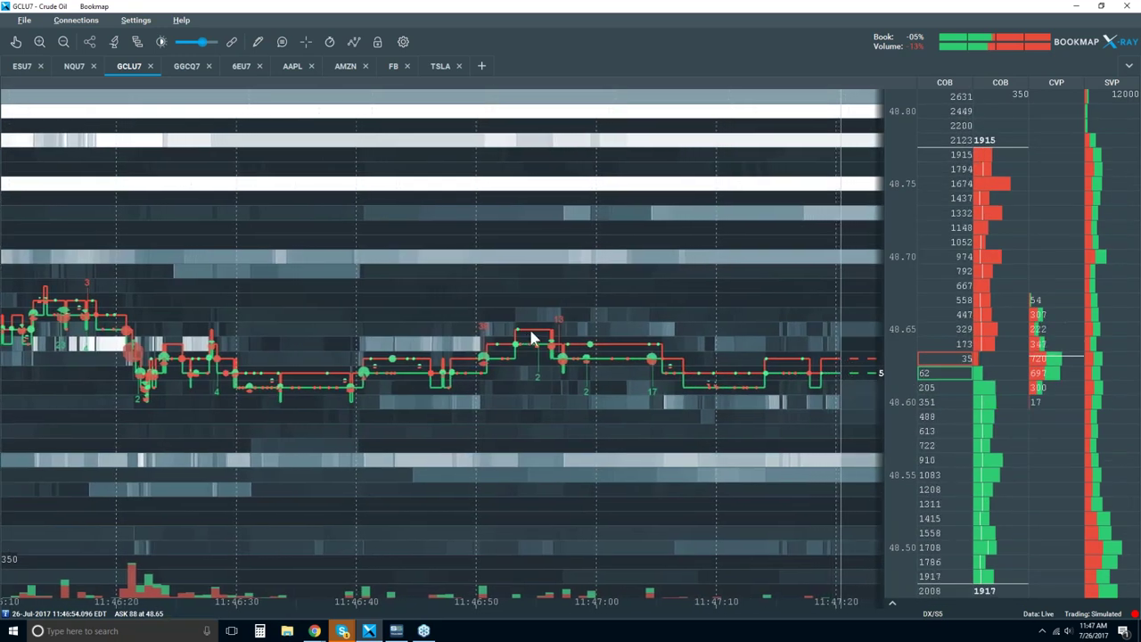
scroll(523, 335, up, 1)
scroll(523, 335, up, 1)
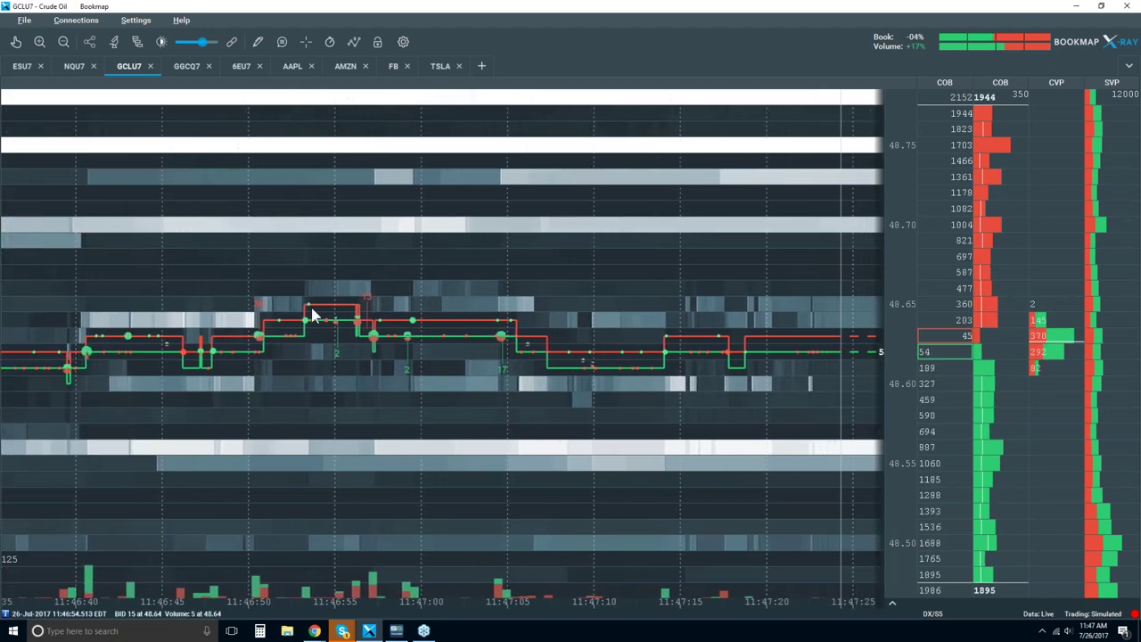
scroll(714, 281, down, 5)
scroll(715, 285, down, 3)
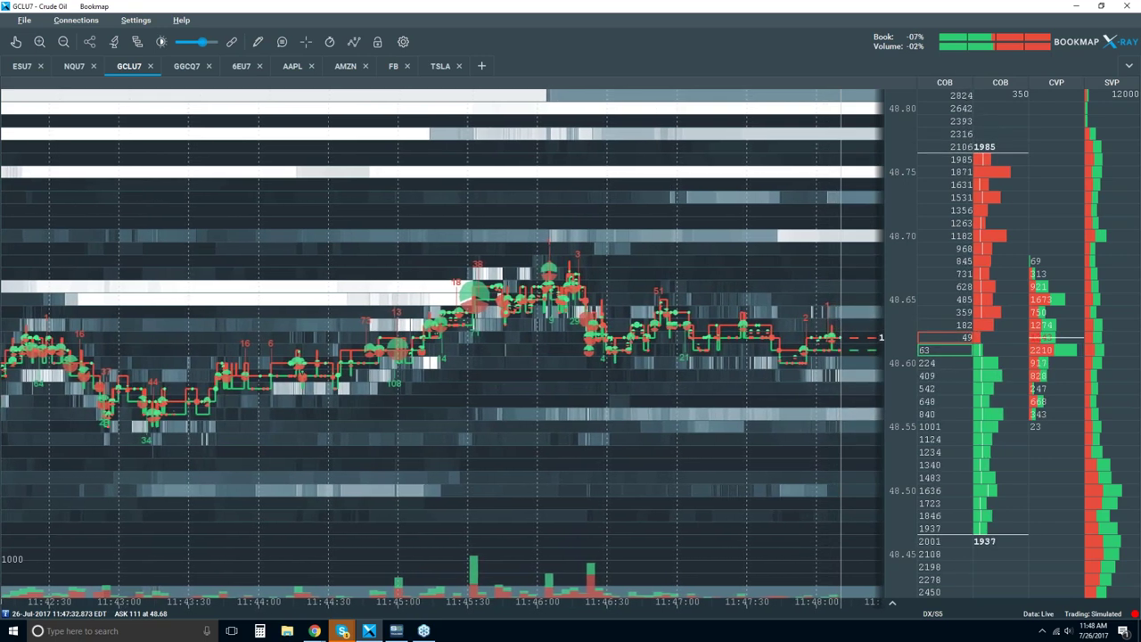
scroll(442, 339, down, 1)
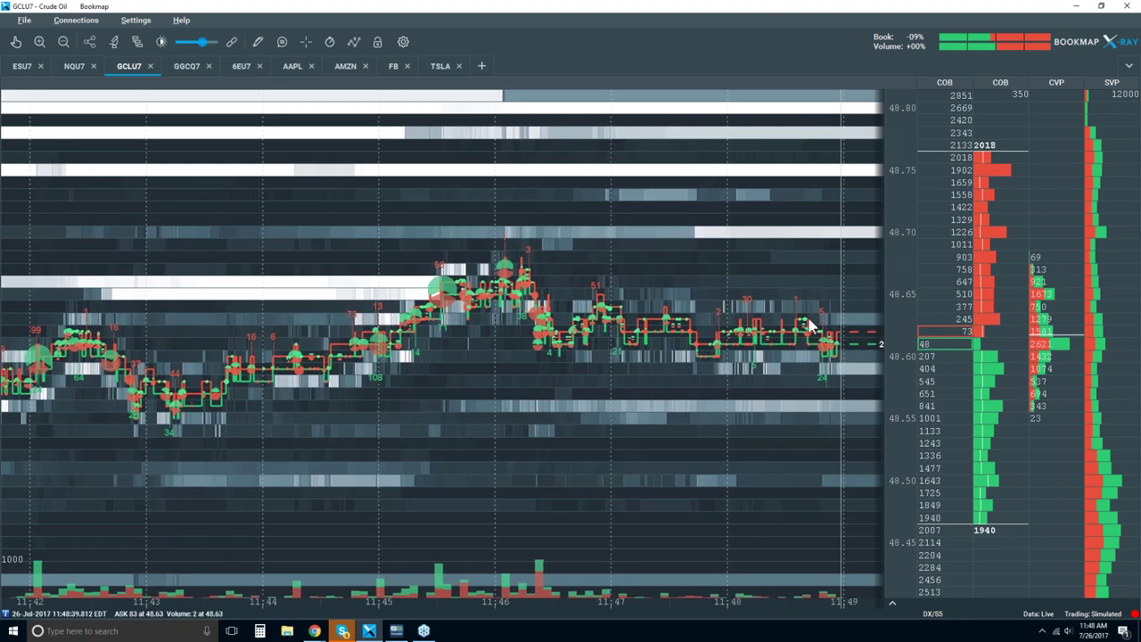
scroll(810, 325, down, 2)
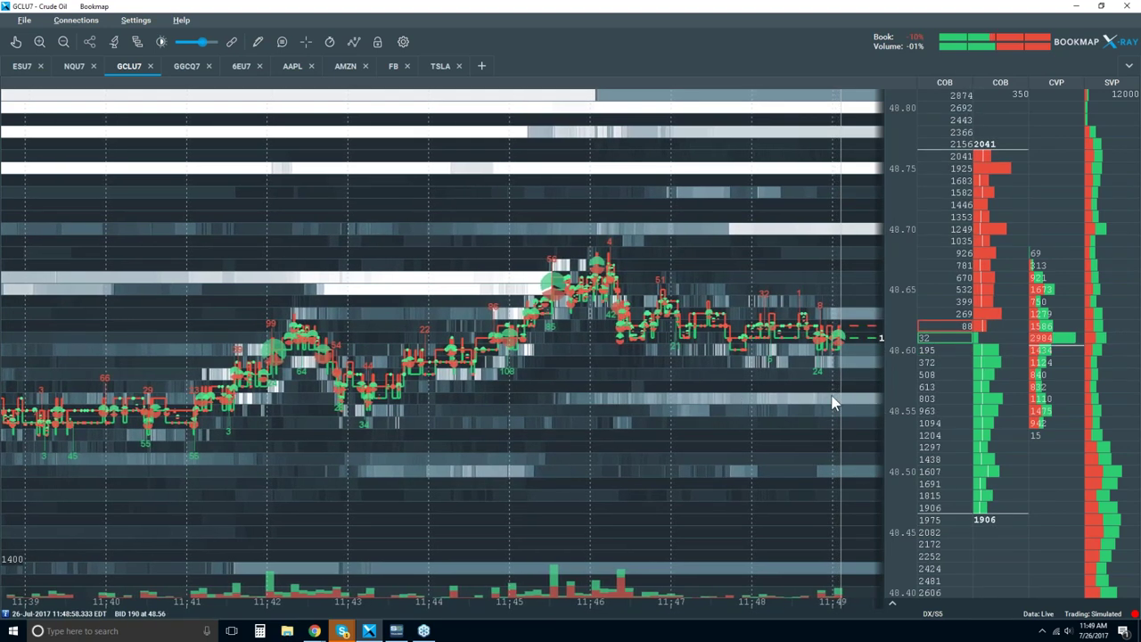
scroll(792, 291, up, 2)
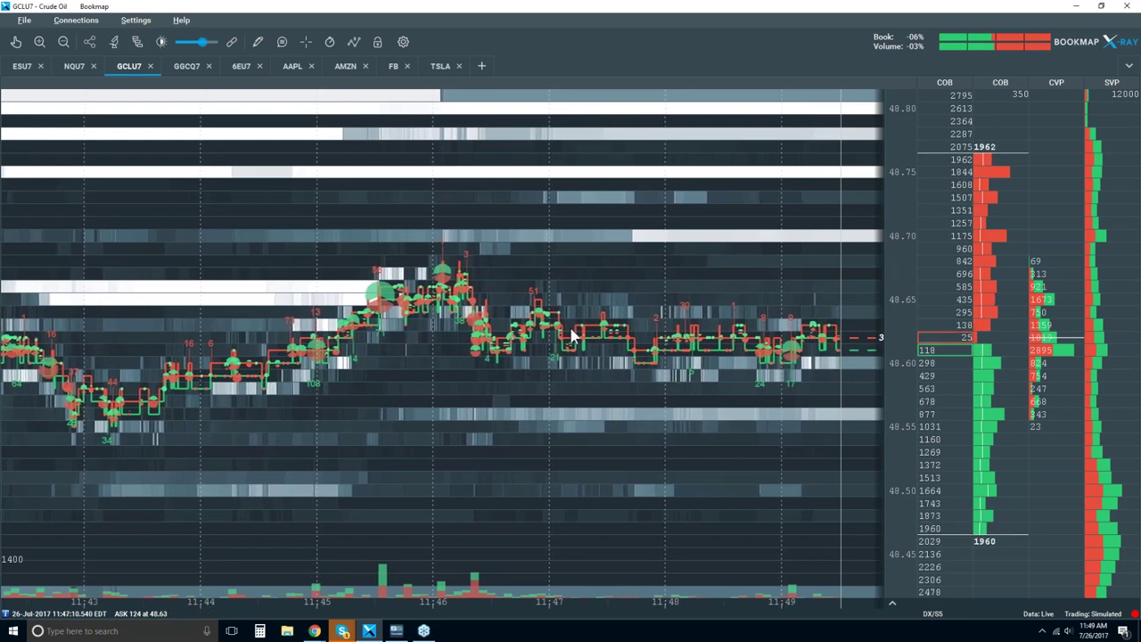
scroll(570, 334, down, 4)
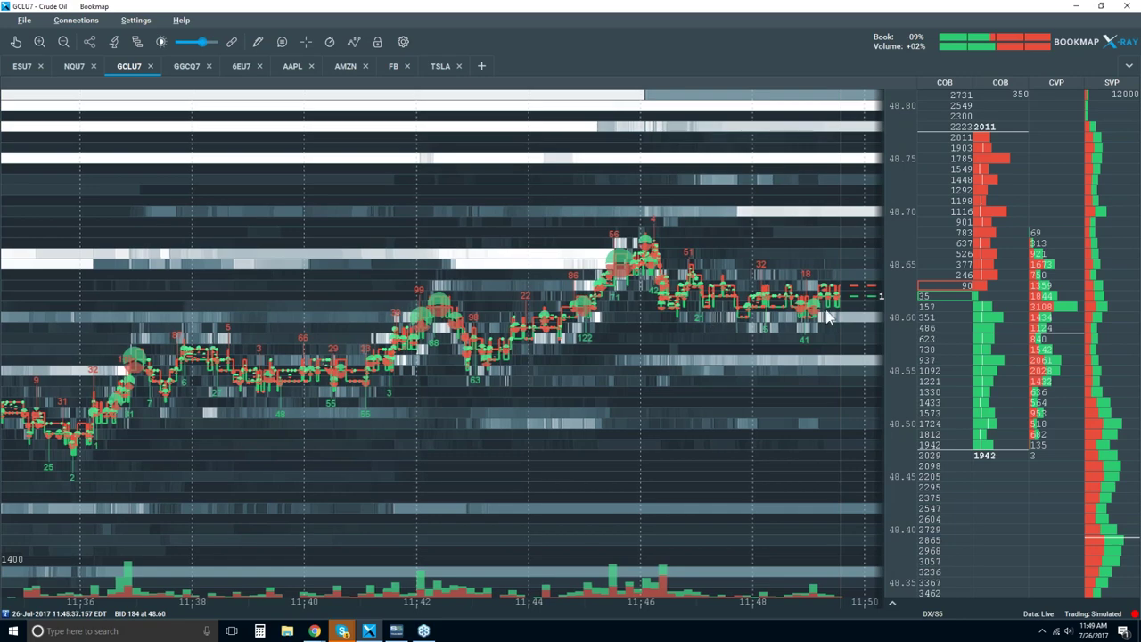
scroll(778, 316, up, 2)
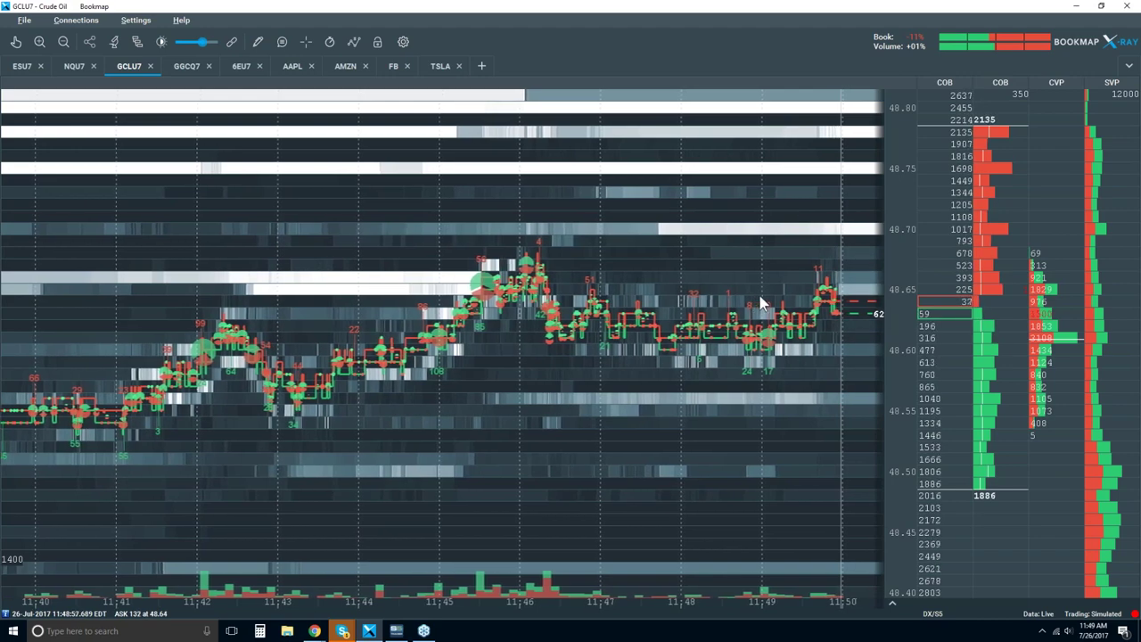
- Zoom out toward 11:25, then back in so the heatmap shows about 11:45 to 11:52
scroll(759, 301, down, 2)
scroll(759, 302, down, 1)
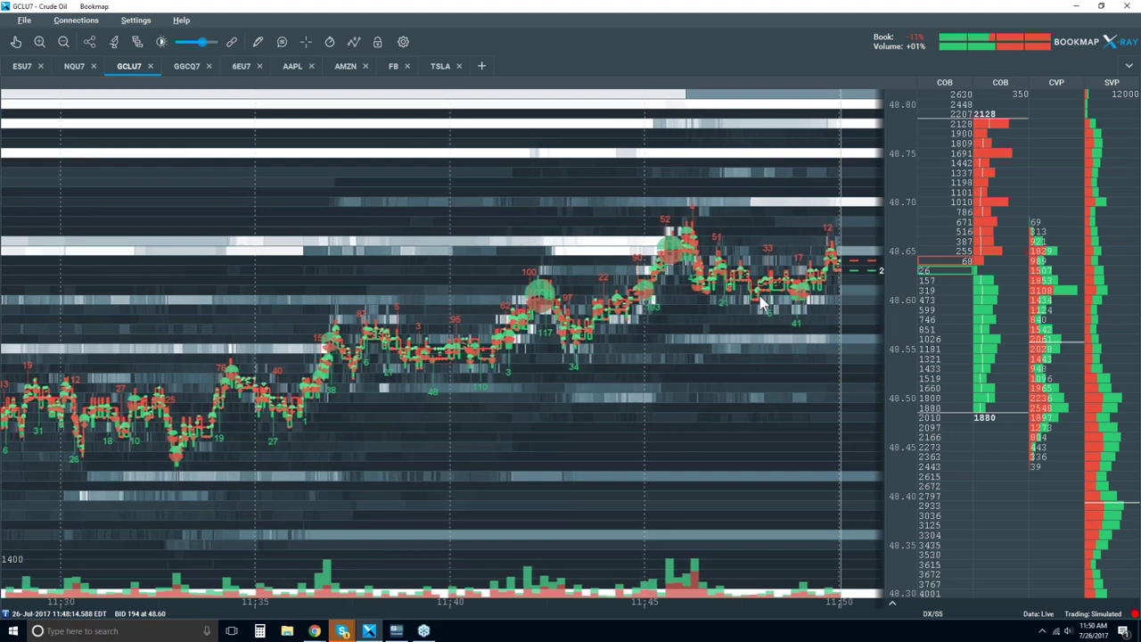
scroll(760, 301, down, 1)
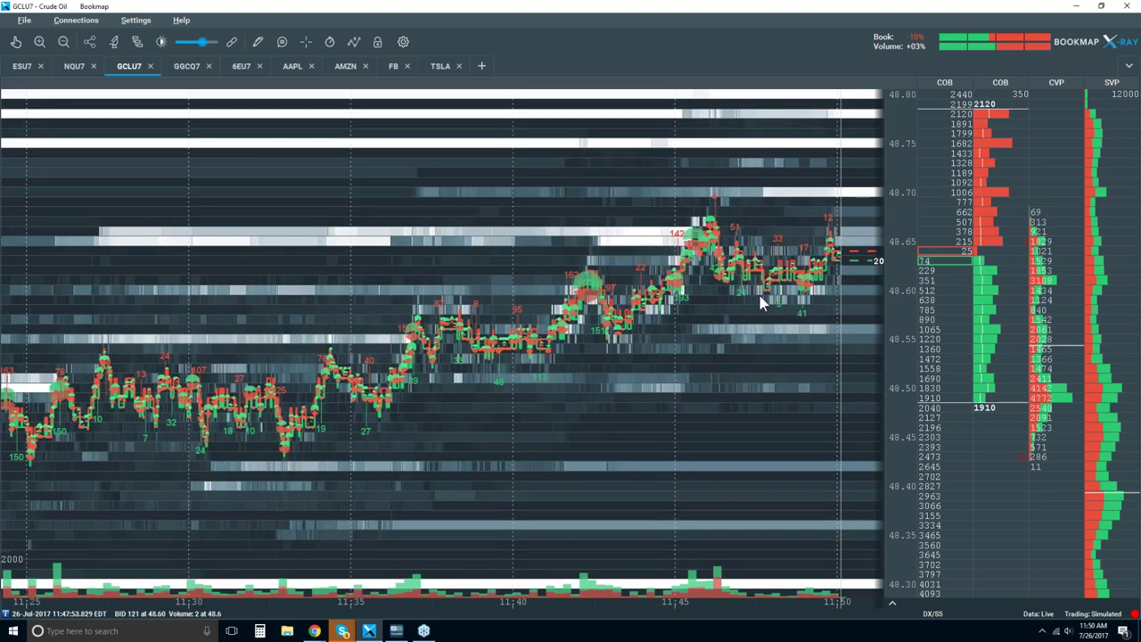
scroll(786, 229, up, 1)
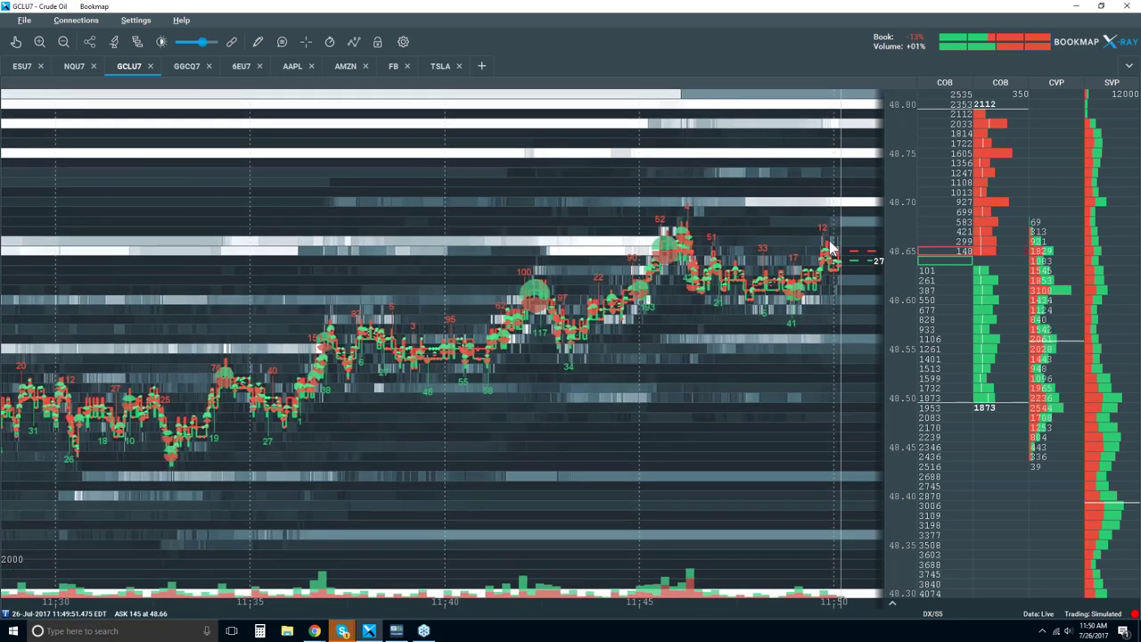
scroll(828, 245, up, 2)
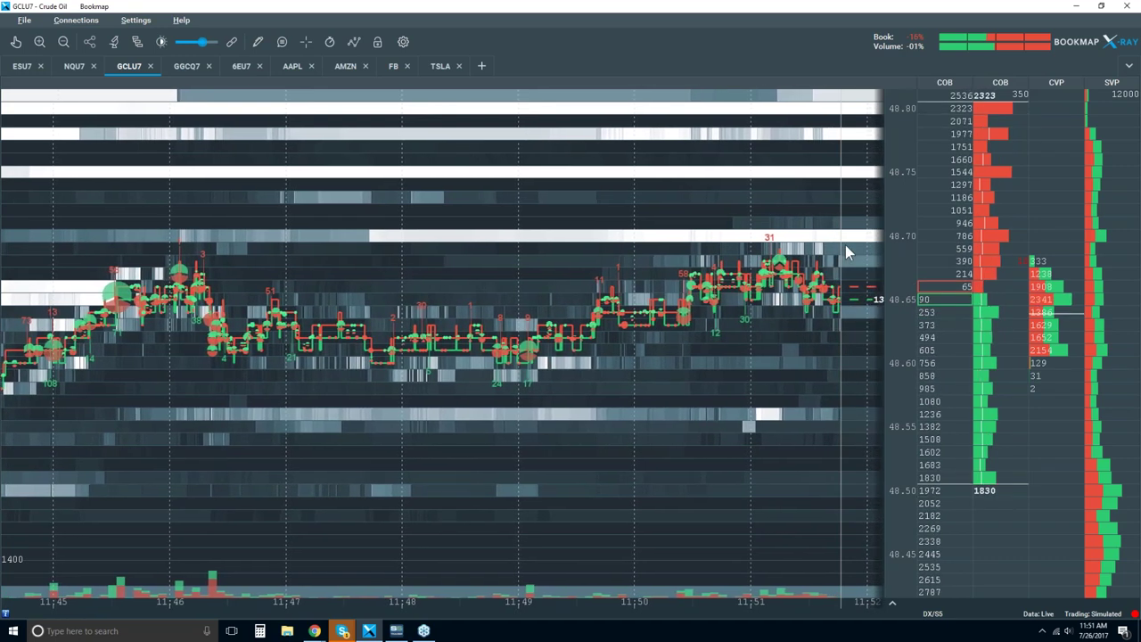
- Zoom the GCLU7 heatmap out to cover about 11:28 to 11:53
scroll(846, 250, up, 1)
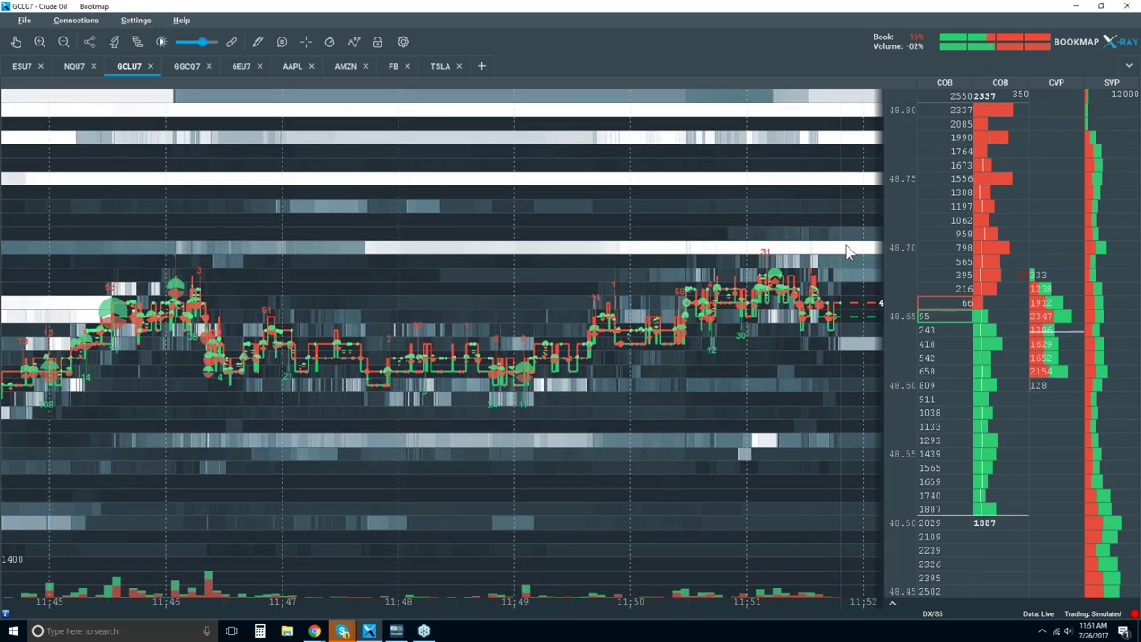
scroll(846, 251, down, 1)
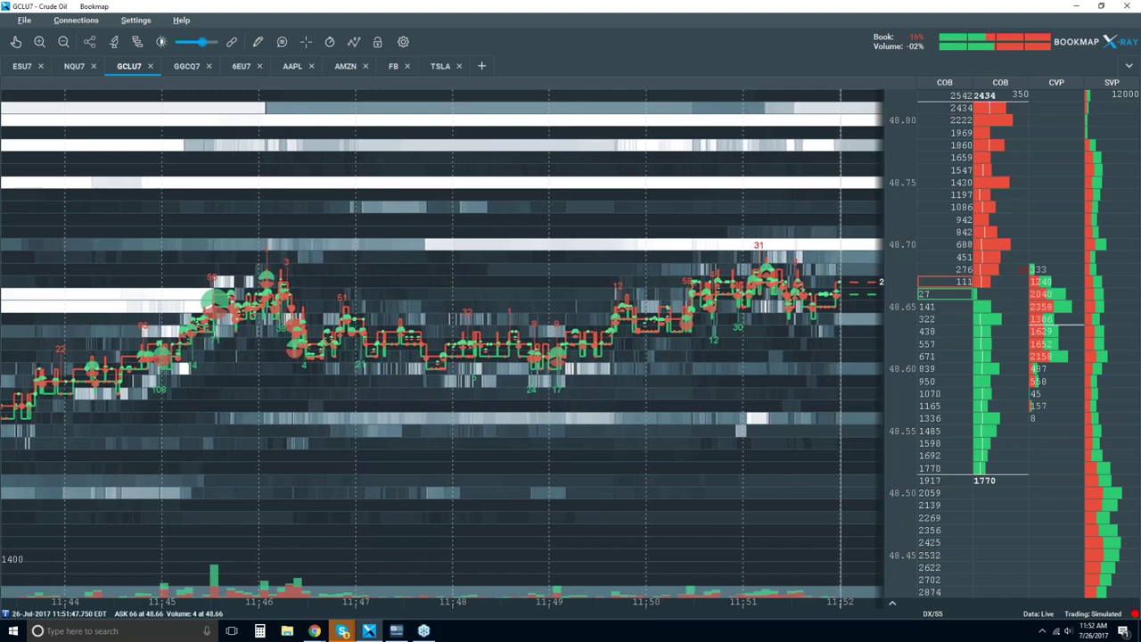
scroll(829, 299, down, 2)
scroll(829, 296, down, 2)
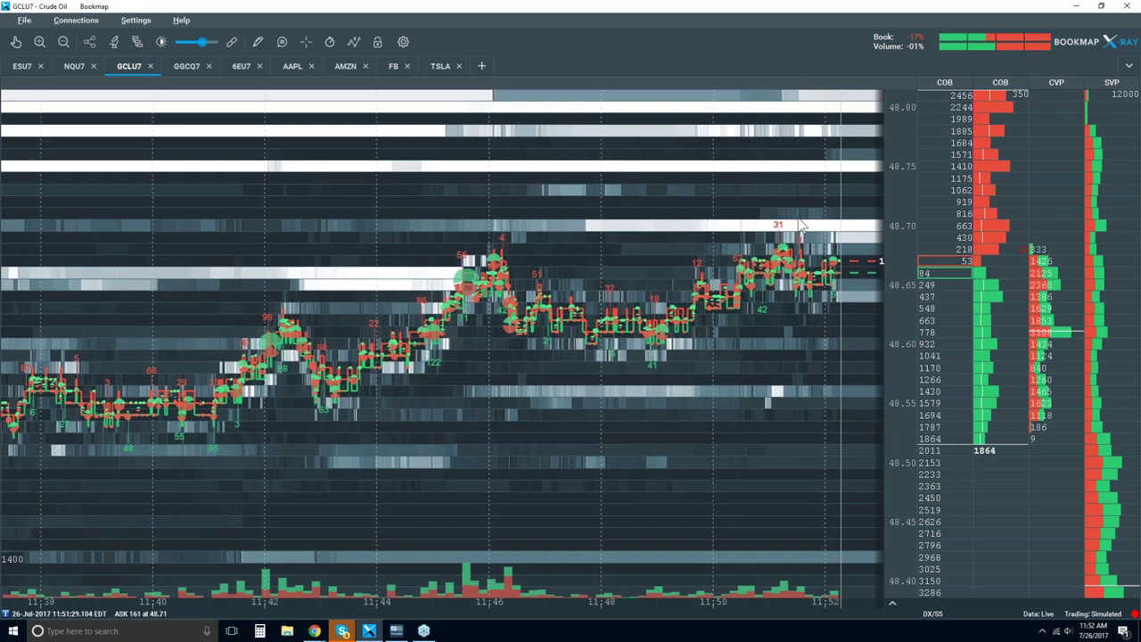
scroll(828, 242, up, 3)
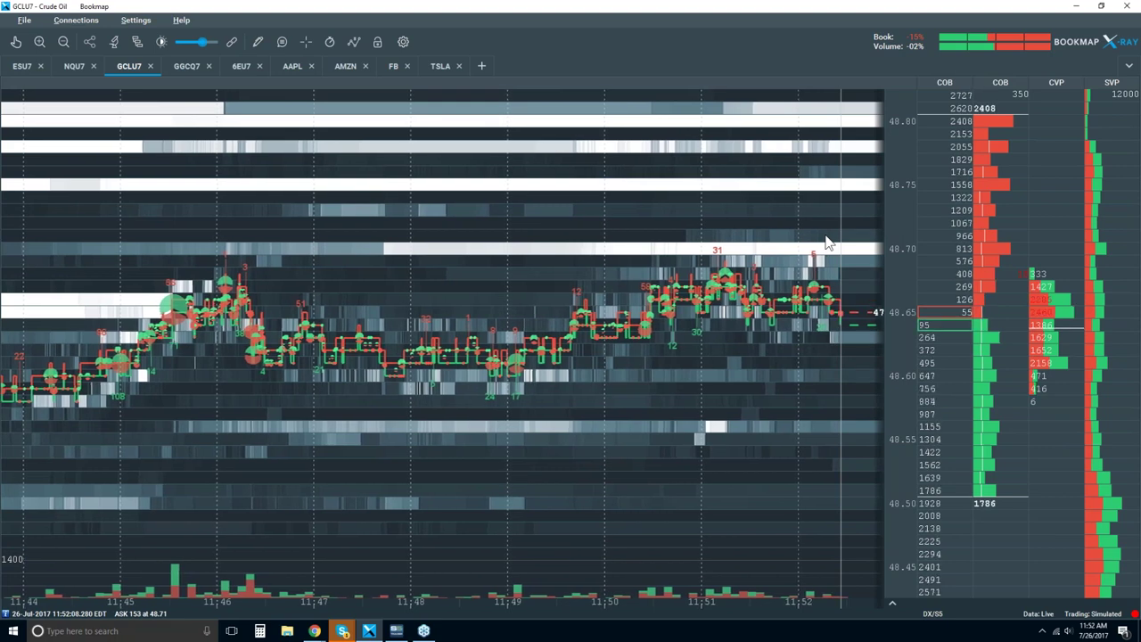
scroll(827, 243, down, 2)
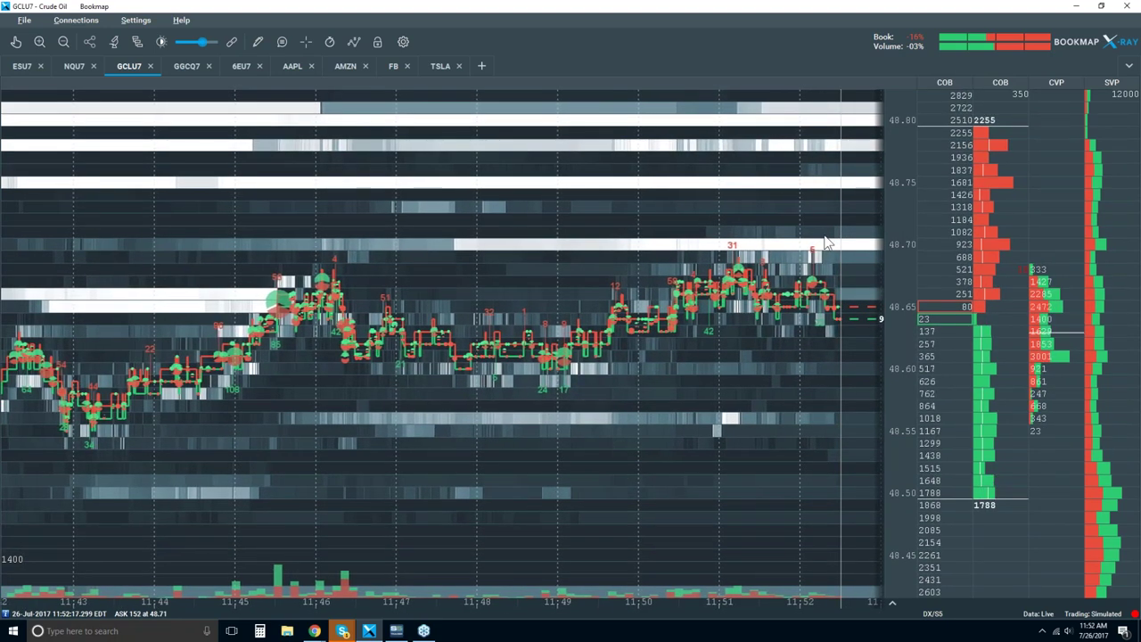
scroll(828, 243, down, 3)
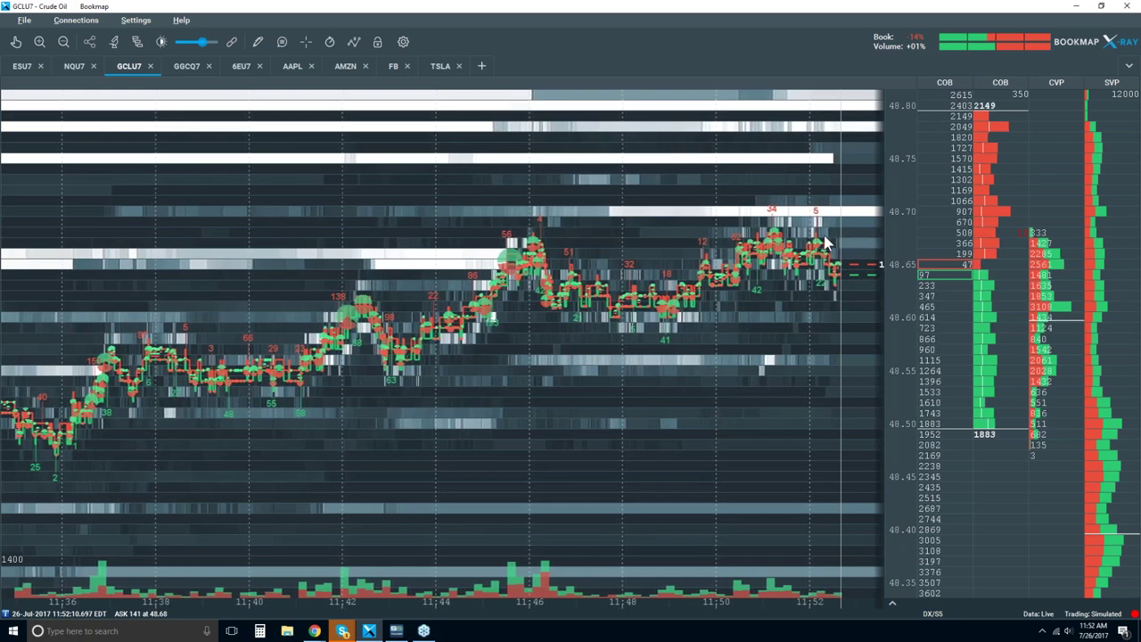
scroll(826, 243, up, 2)
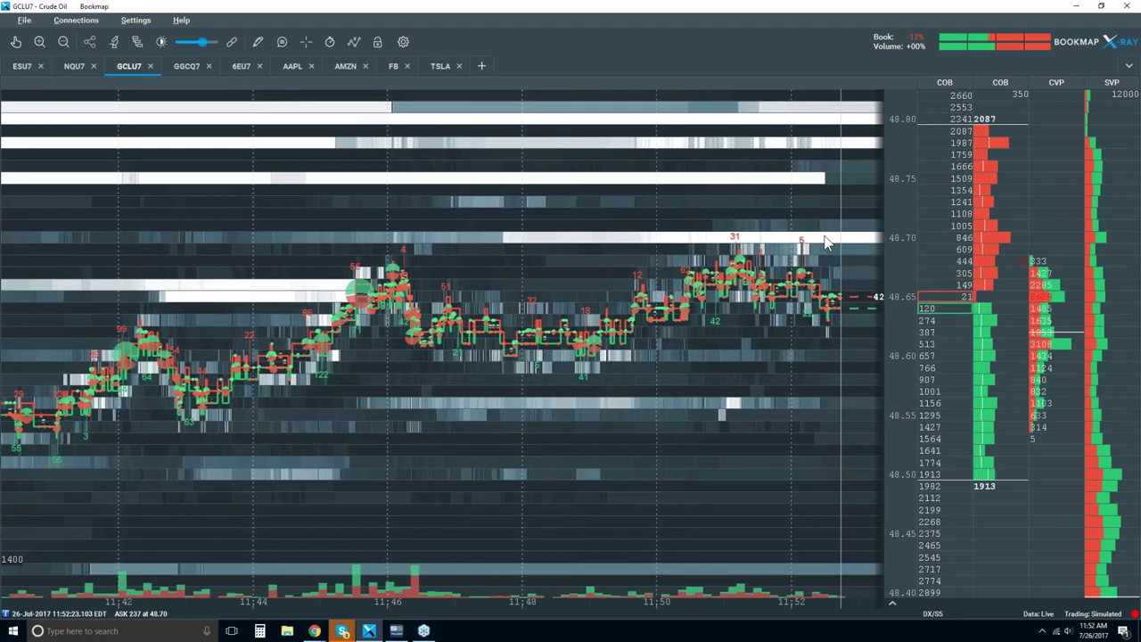
scroll(826, 243, down, 3)
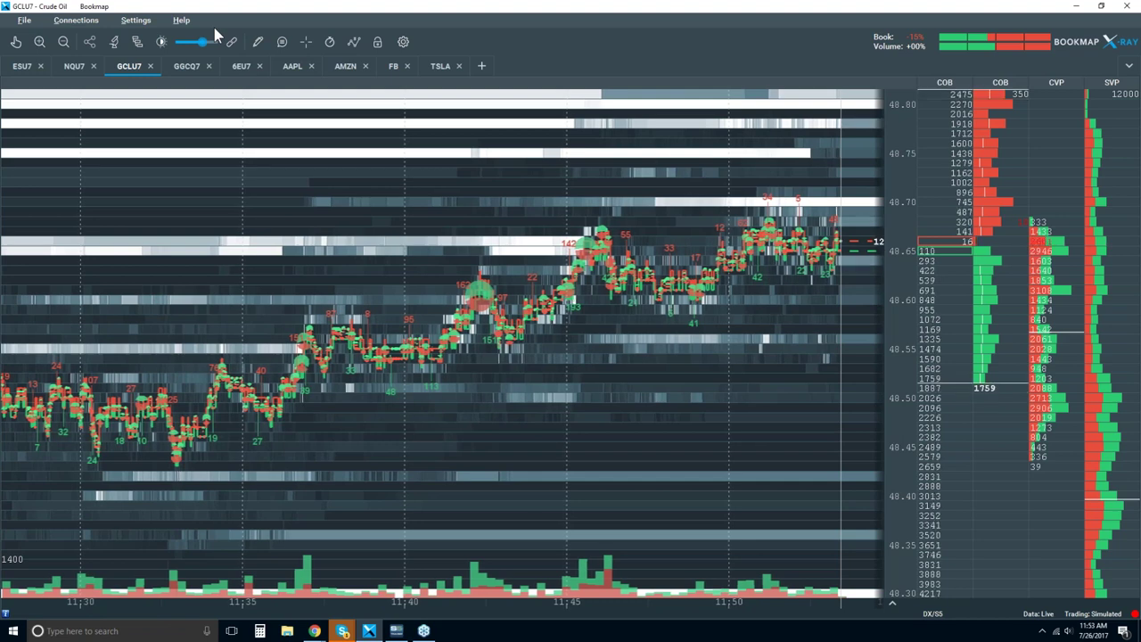
- From the Chrome window, go to the Bookmap channel and open its 18-video Features and Components playlist
mouse_move(314, 630)
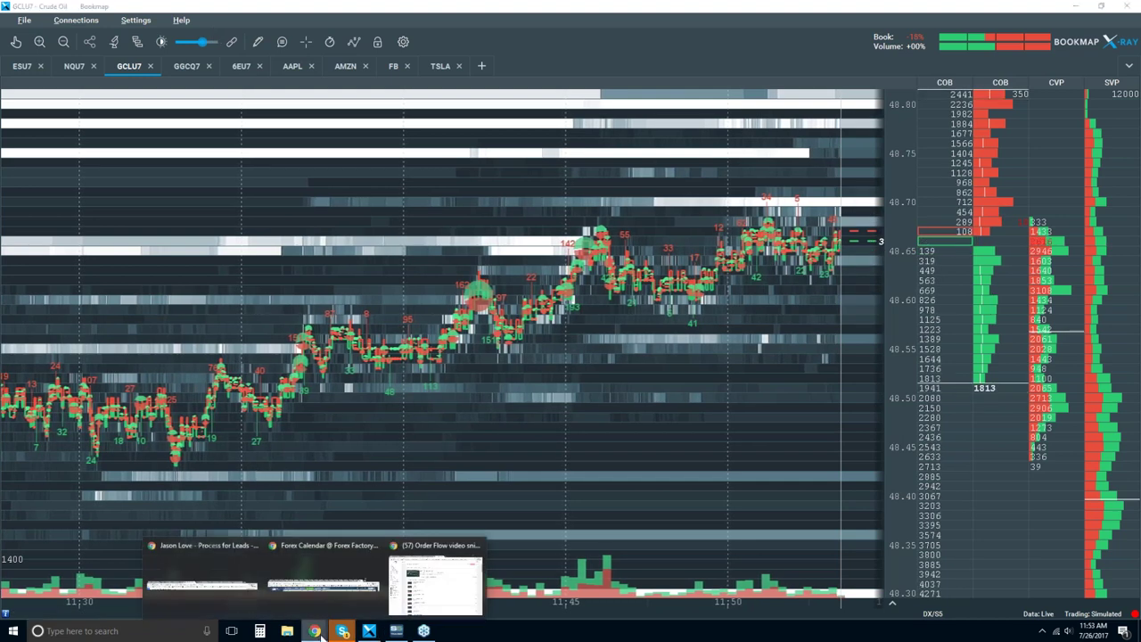
click(395, 579)
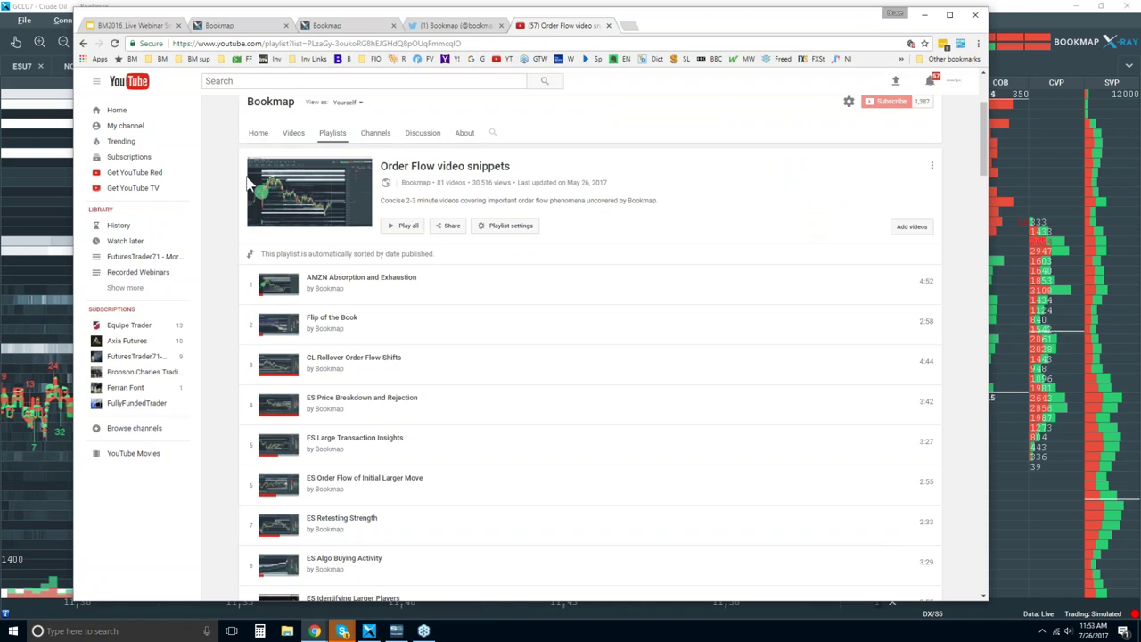
click(259, 133)
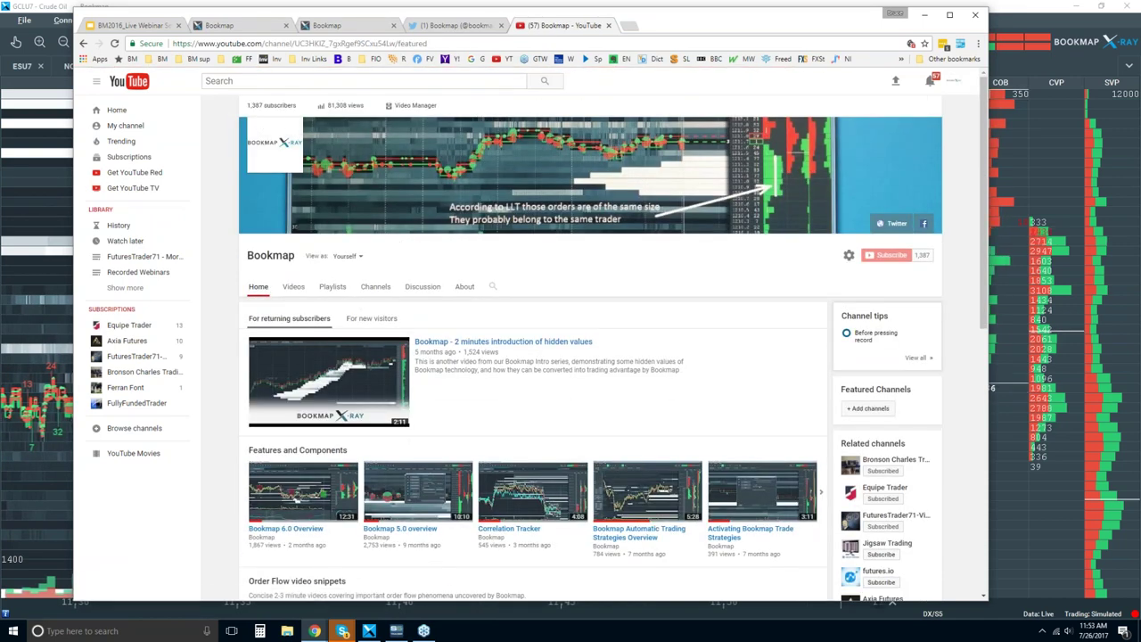
click(314, 452)
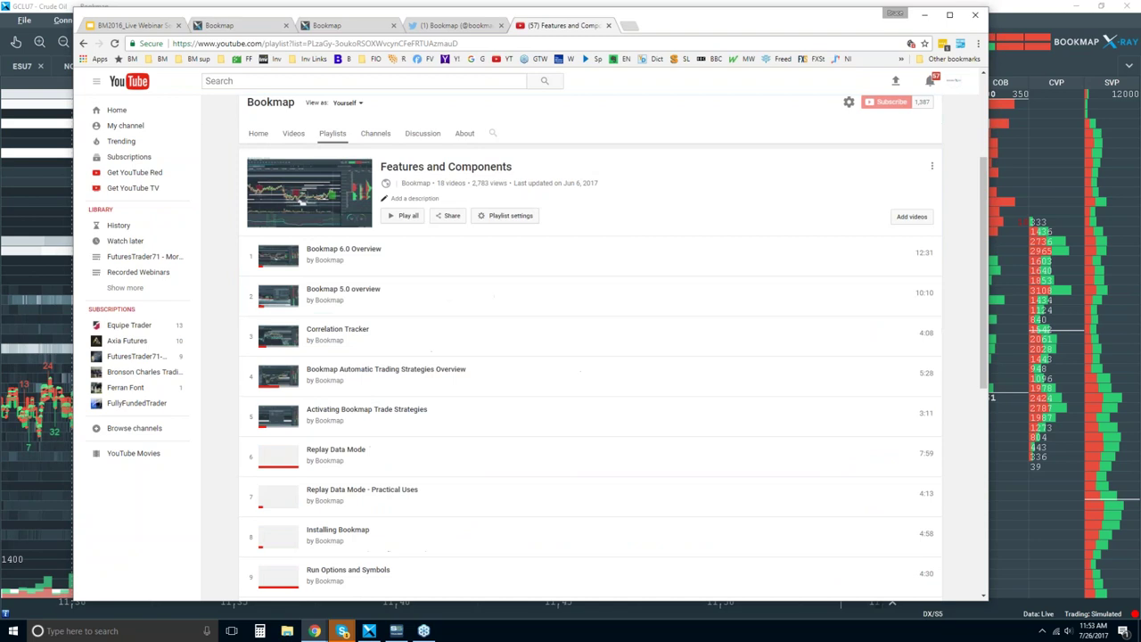
- Browse the Features and Components playlists, then restore the GCLU7 heatmap with crude near 48.66
scroll(588, 308, down, 2)
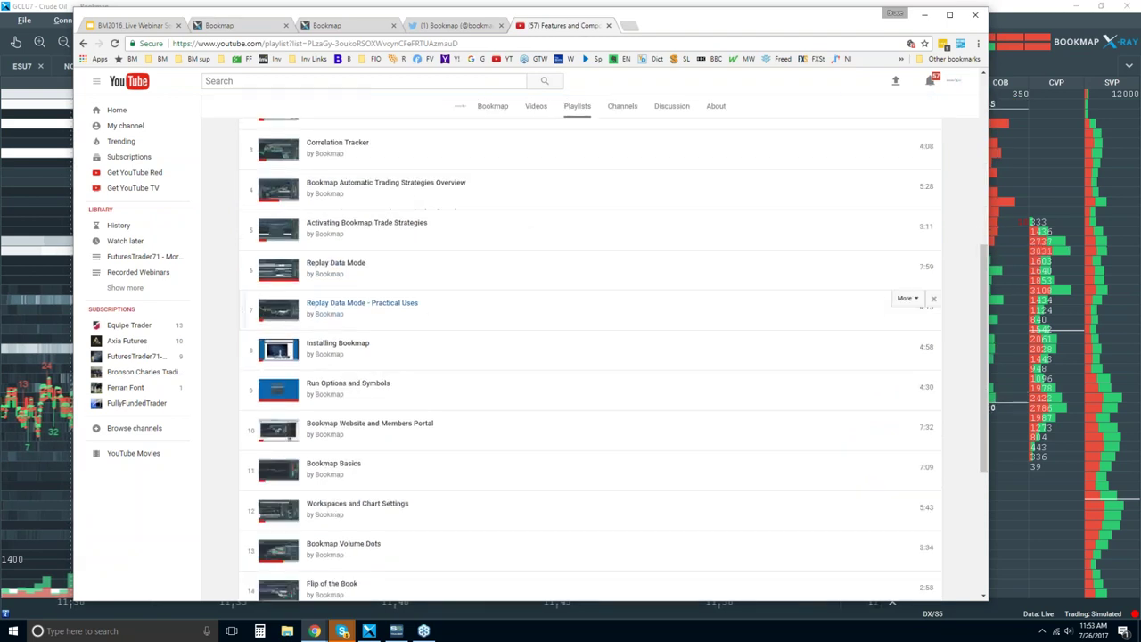
scroll(362, 321, down, 3)
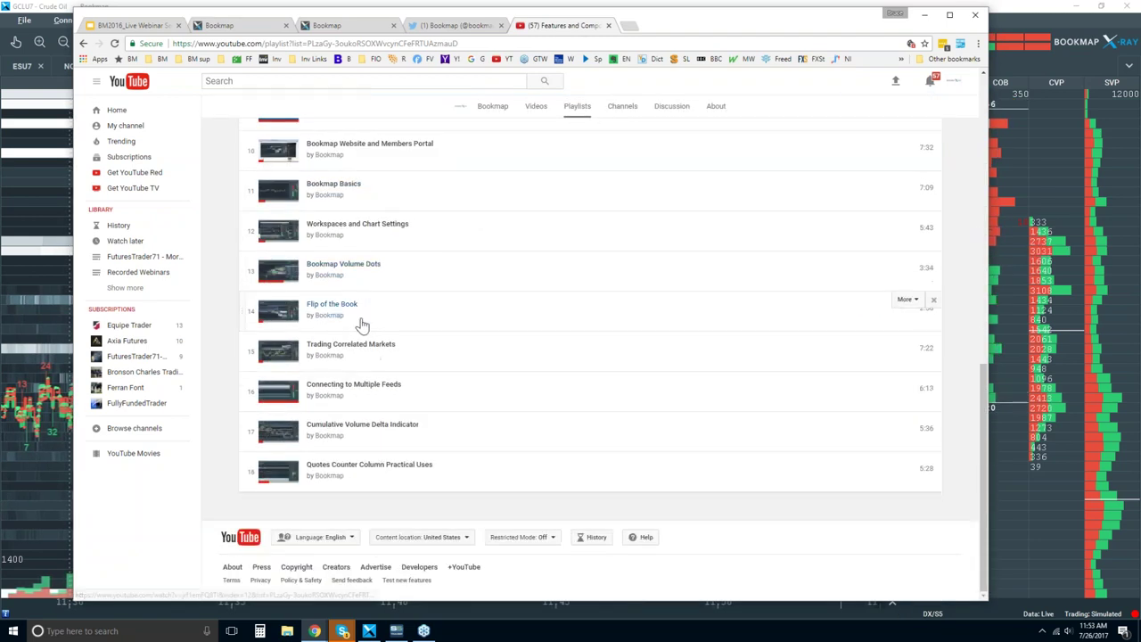
scroll(363, 324, up, 2)
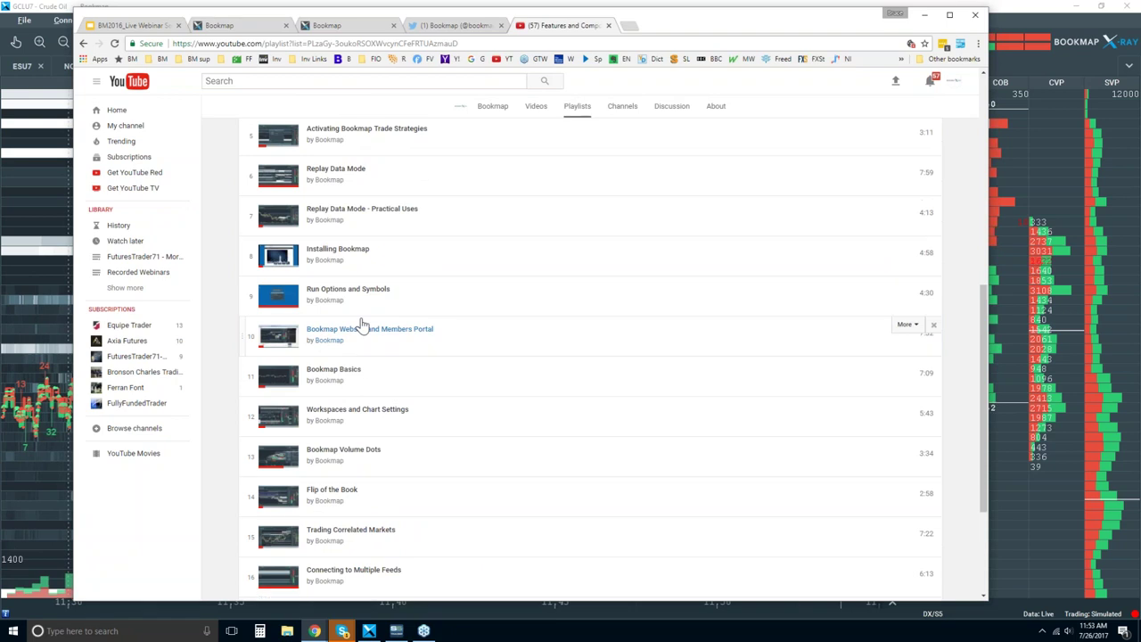
scroll(373, 220, up, 1)
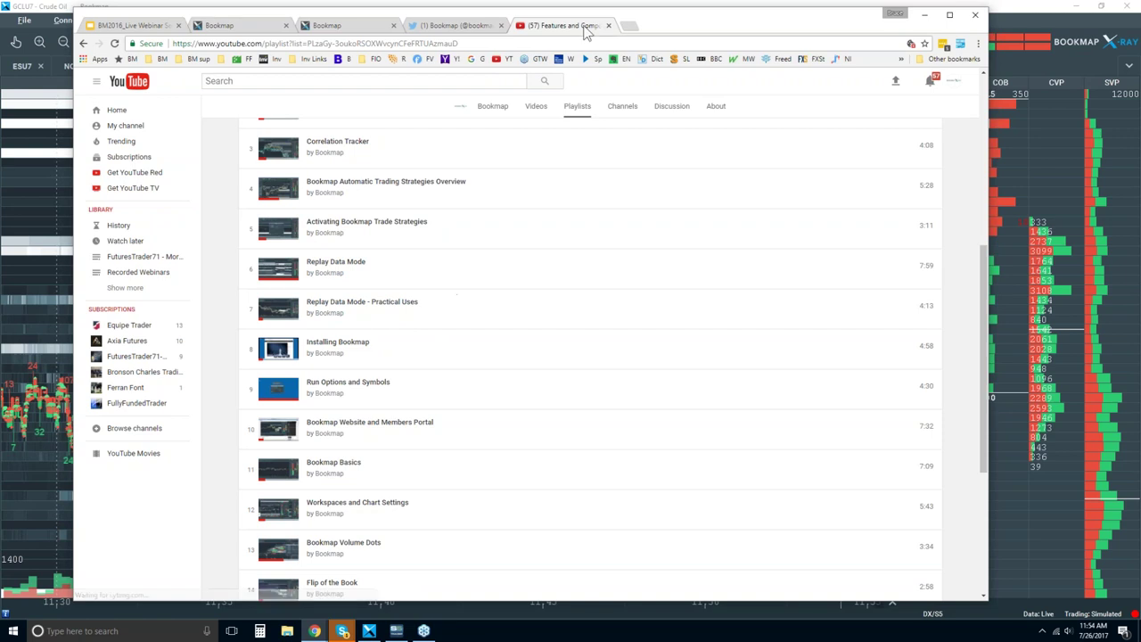
drag(601, 19, 603, 25)
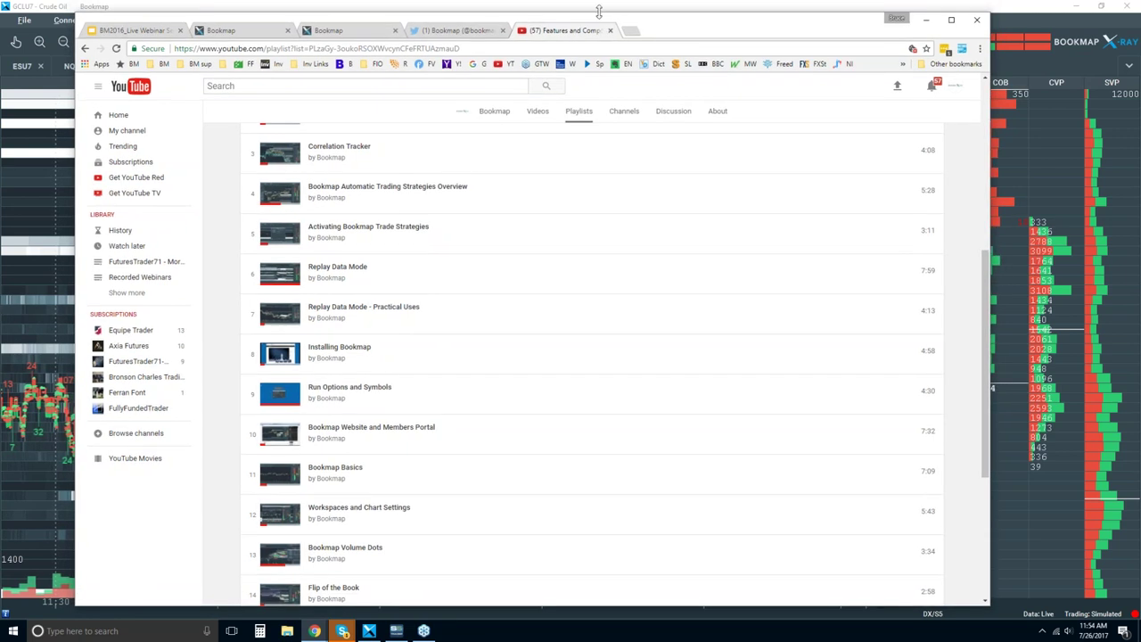
click(600, 7)
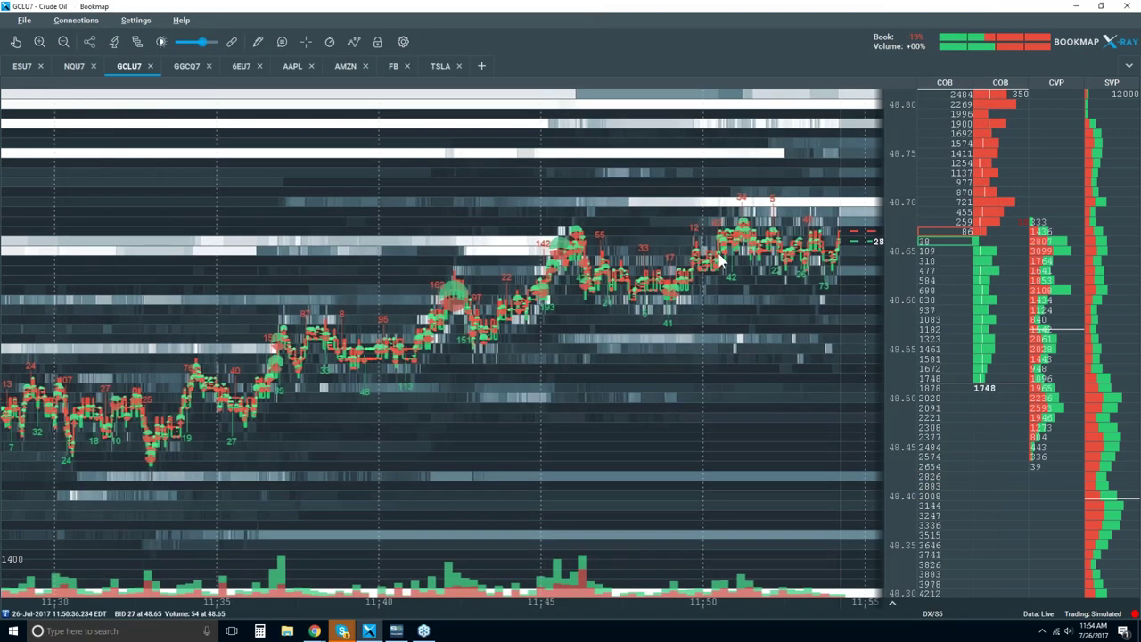
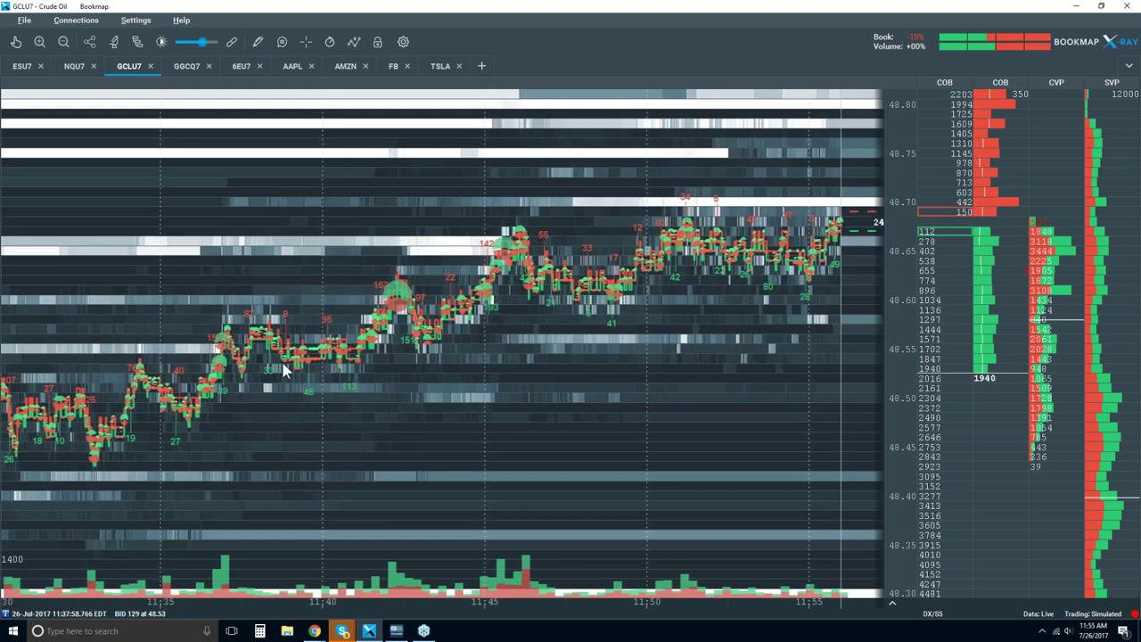
- Zoom the GCLU7 heatmap's time axis out so it starts at 11:15 instead of 11:35
scroll(342, 345, down, 2)
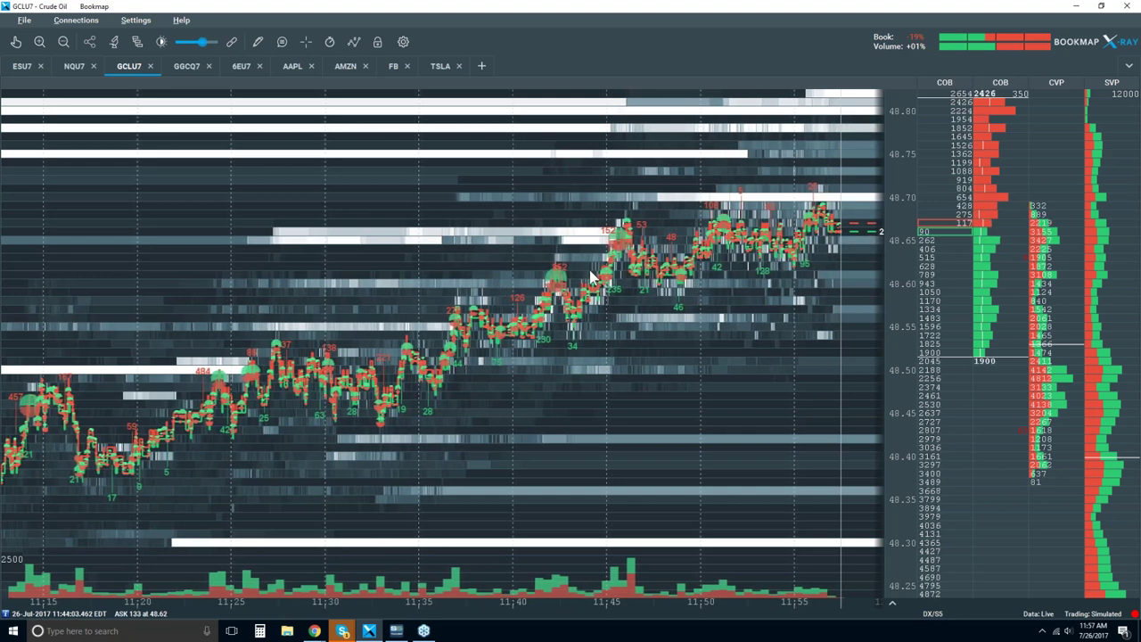
- Zoom the heatmap out to 11:00–12:00, then back in to about 11:28–11:57
scroll(631, 277, down, 2)
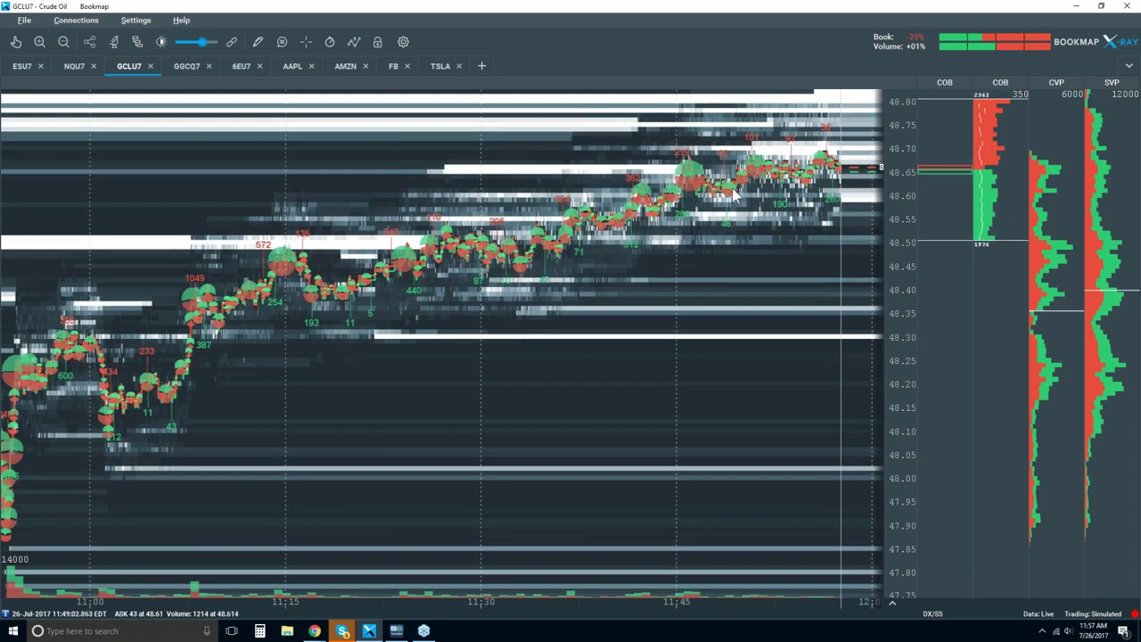
scroll(711, 160, up, 3)
scroll(710, 161, up, 1)
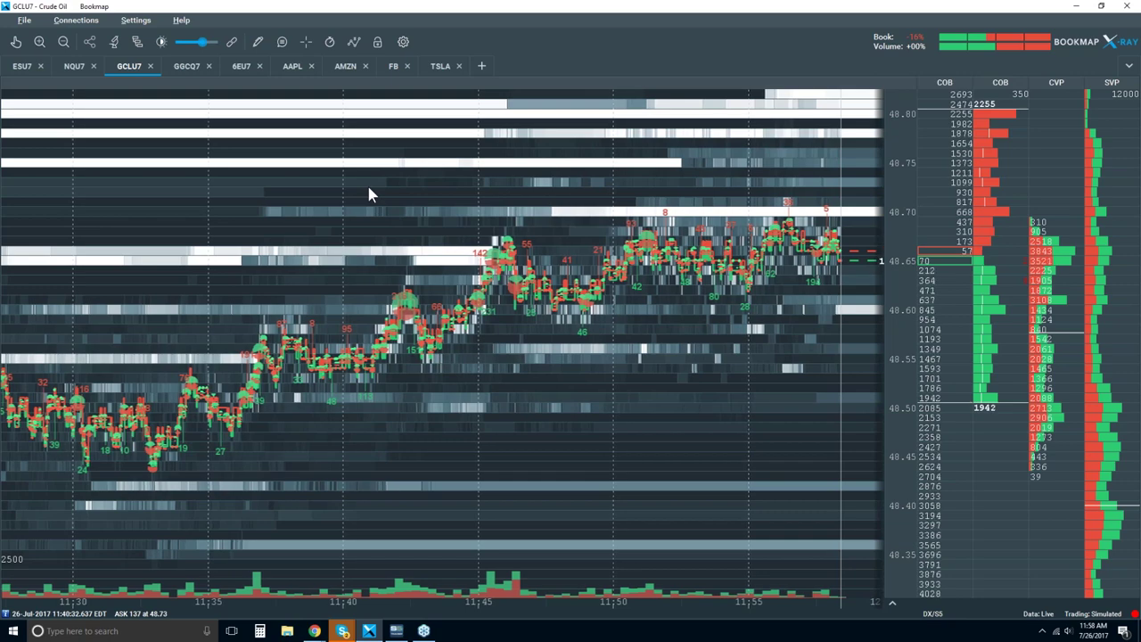
- Zoom the heatmap out to 11:05, in to 11:44, then settle on roughly 11:41–11:58
scroll(368, 191, down, 1)
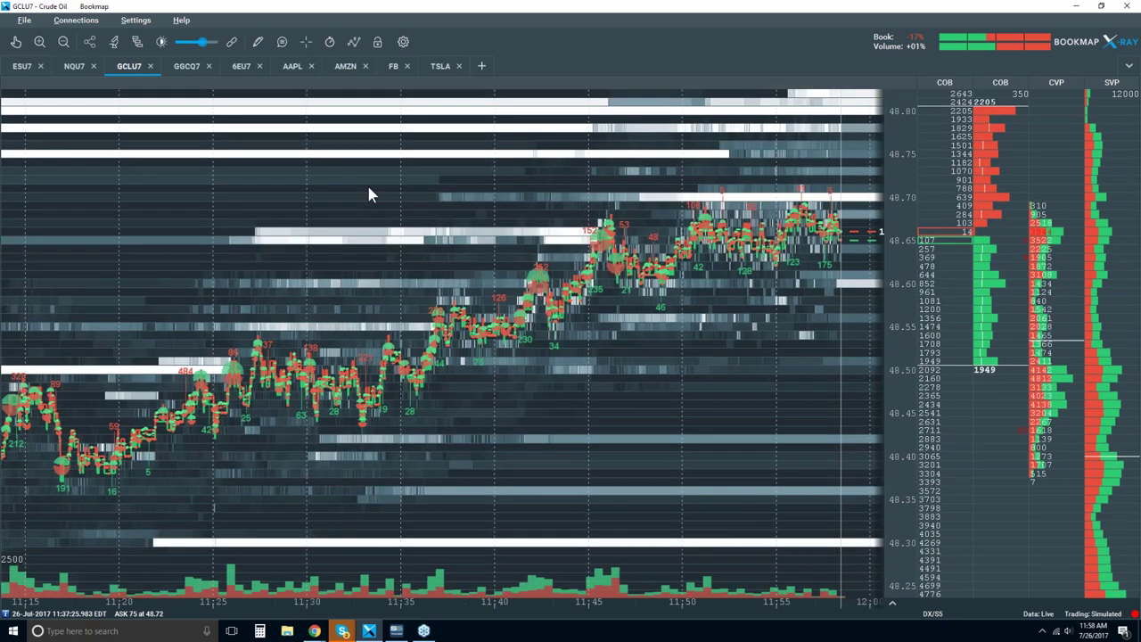
scroll(369, 190, down, 1)
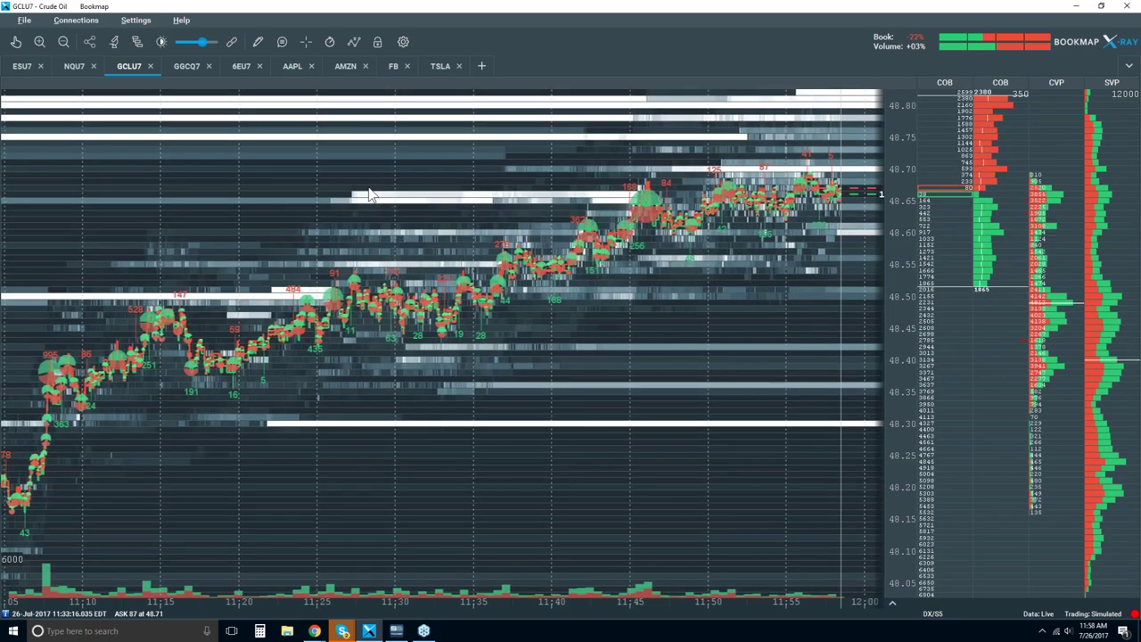
scroll(368, 195, up, 1)
scroll(368, 194, up, 1)
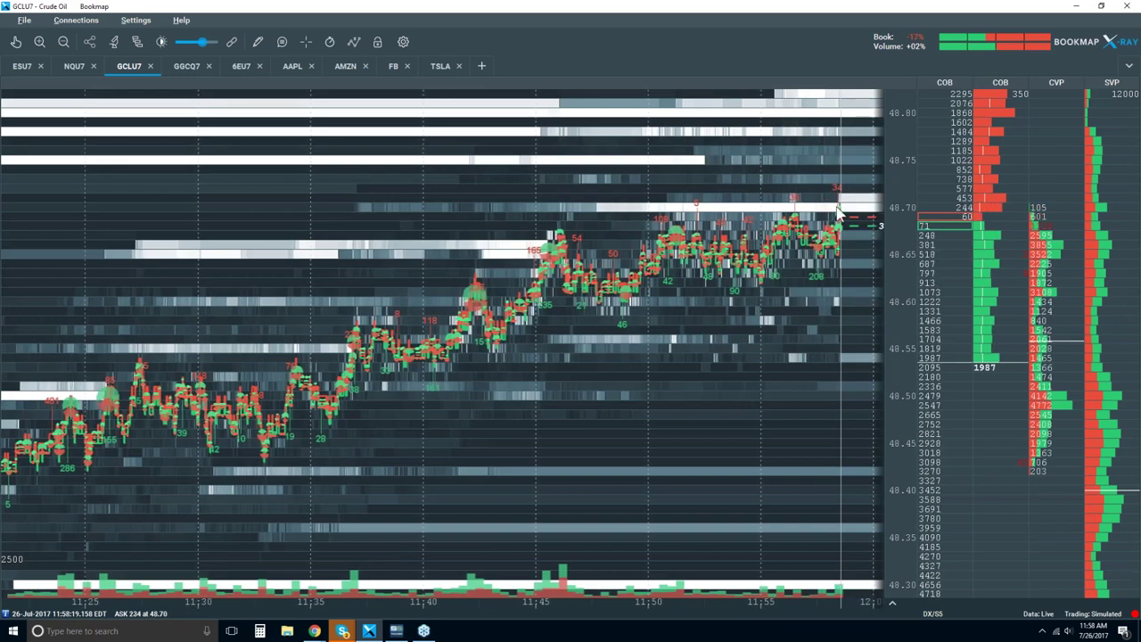
scroll(821, 215, up, 1)
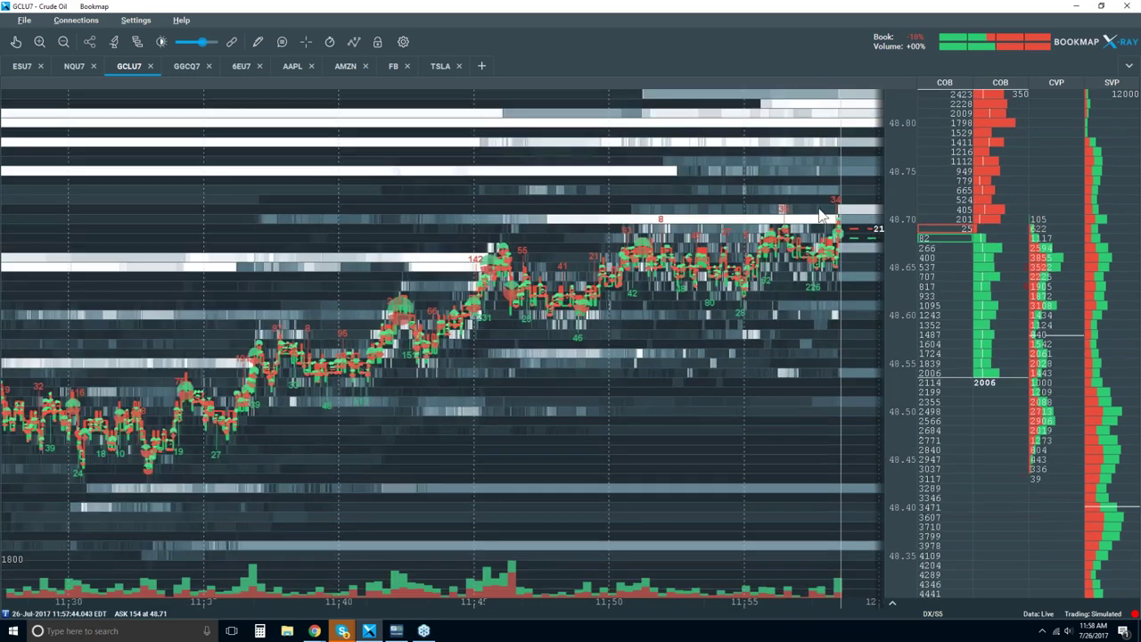
scroll(821, 215, up, 2)
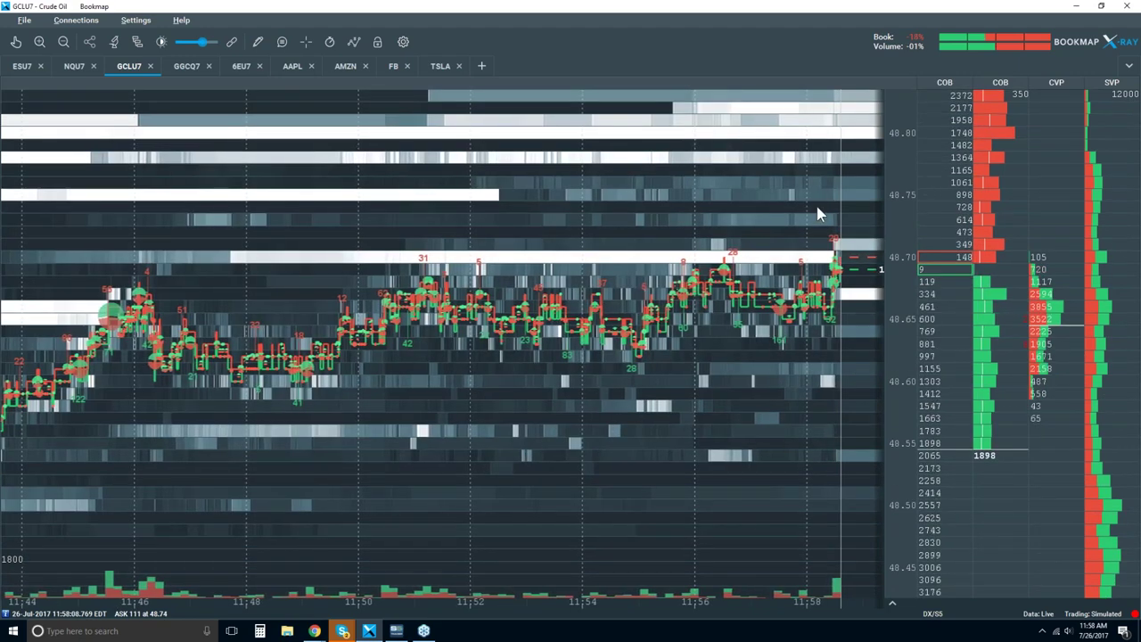
scroll(598, 321, down, 1)
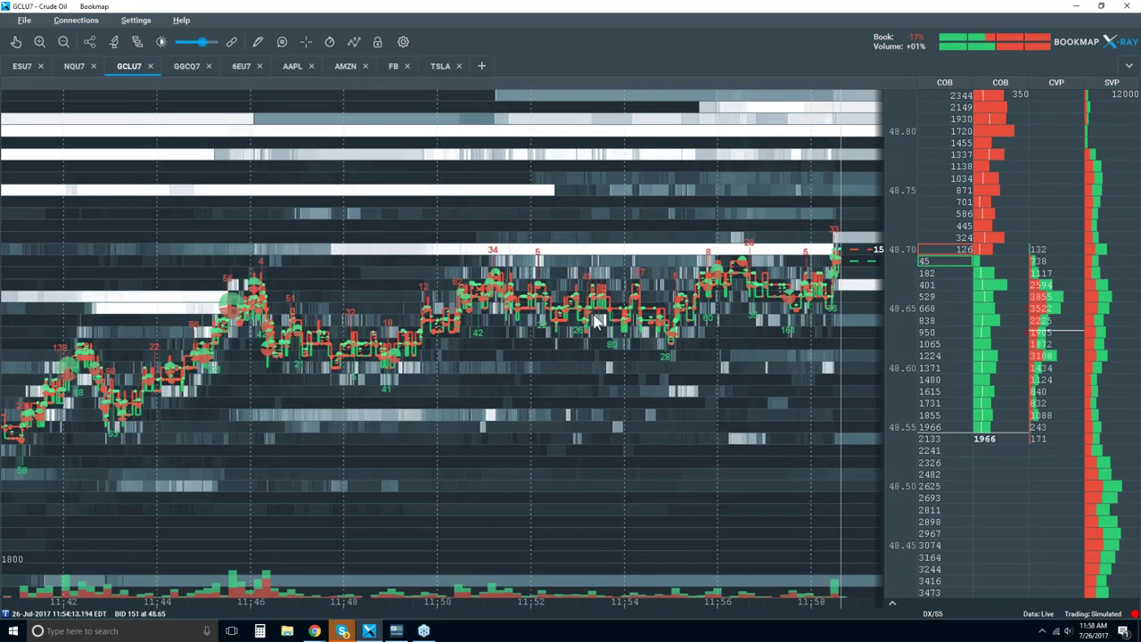
scroll(598, 321, down, 1)
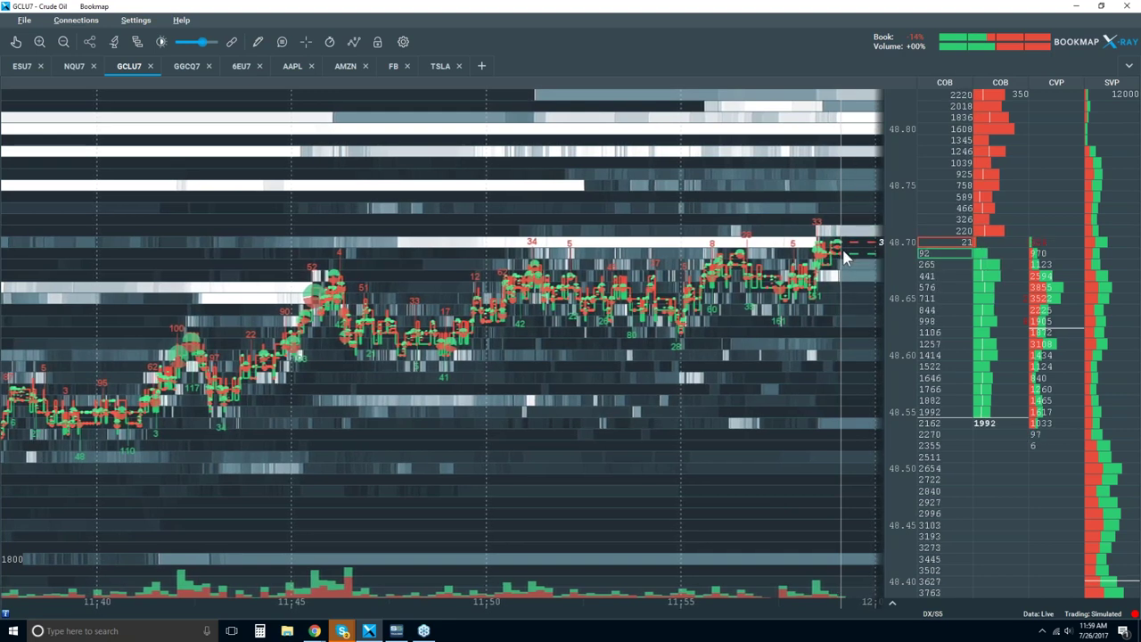
- Zoom the heatmap out so the time axis spans roughly 11:34 to 11:59
scroll(847, 165, down, 1)
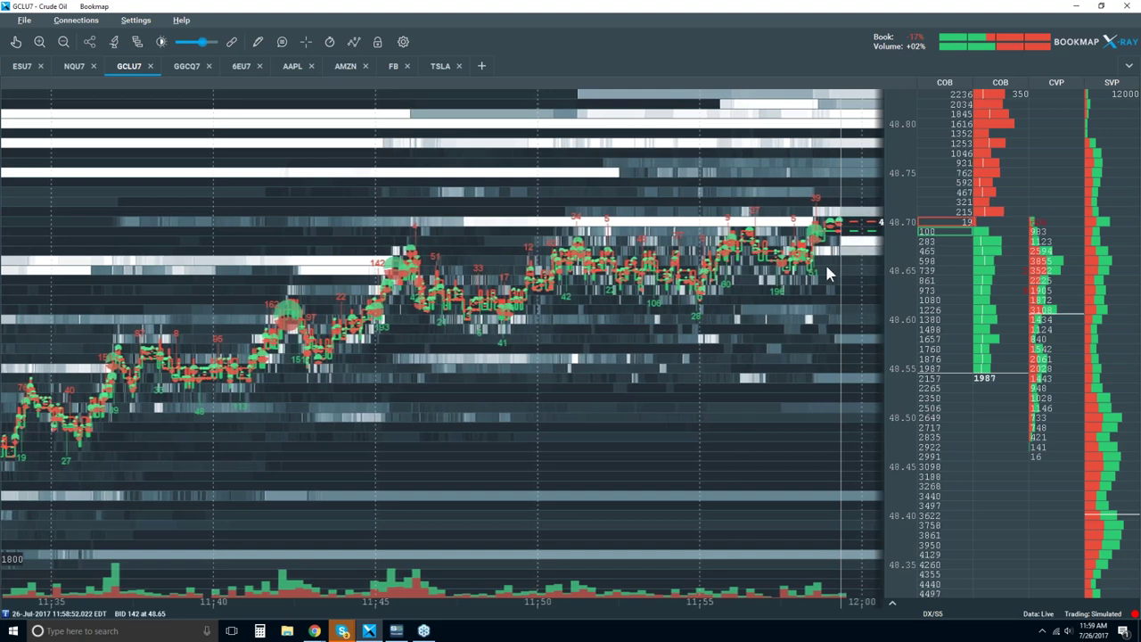
scroll(825, 262, down, 1)
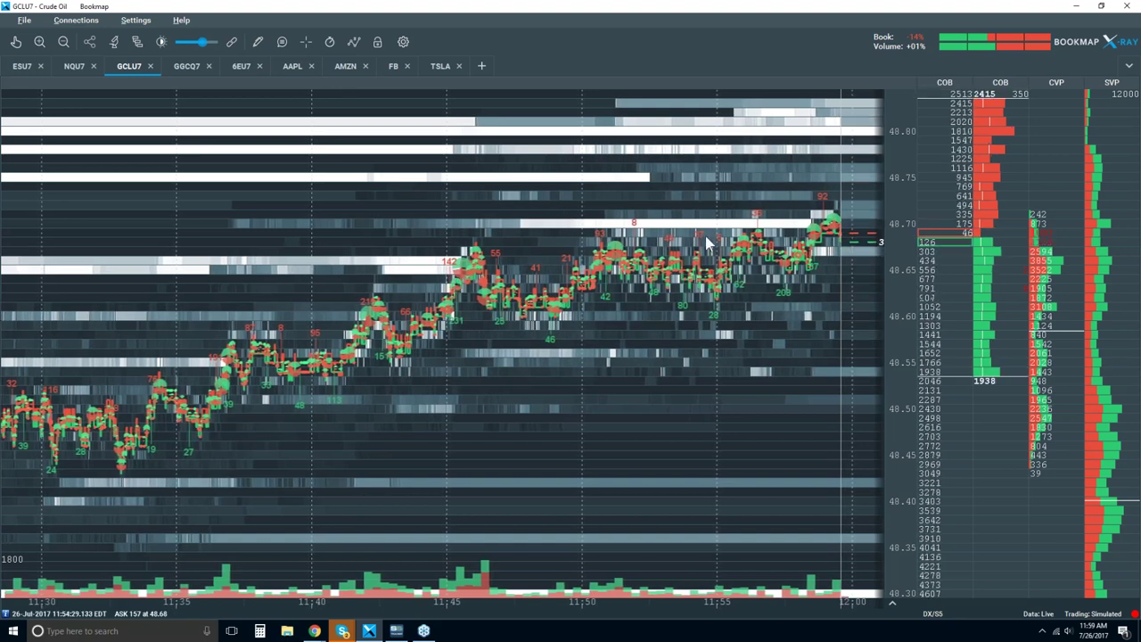
- Zoom the heatmap out and back in, then restore the Bookmap window from maximized
scroll(697, 245, down, 2)
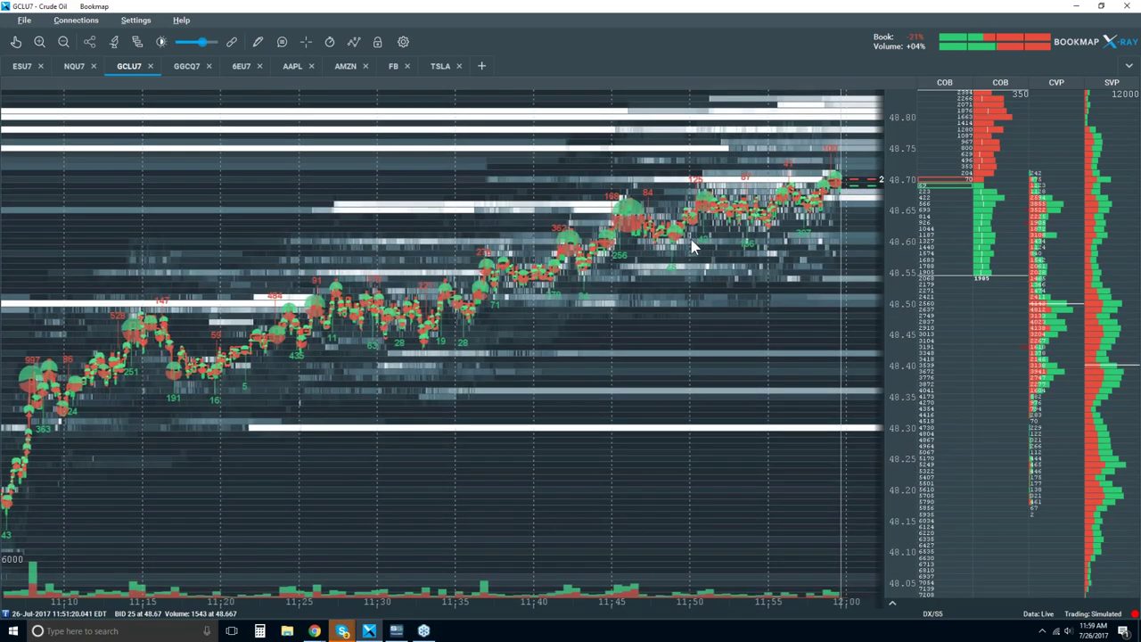
scroll(696, 246, up, 2)
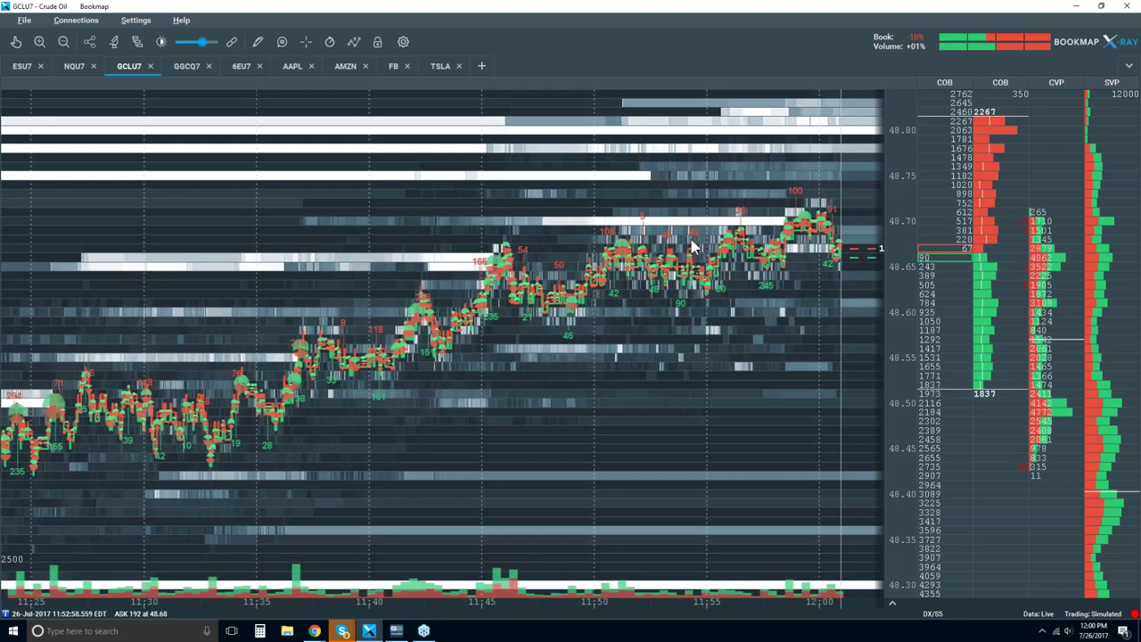
double_click(687, 16)
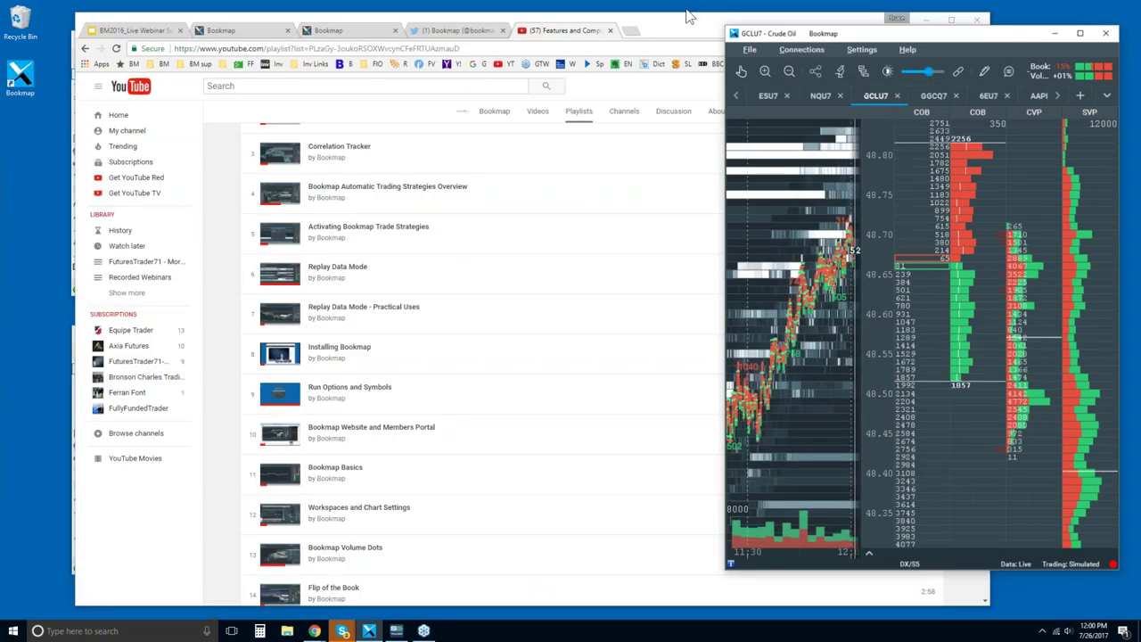